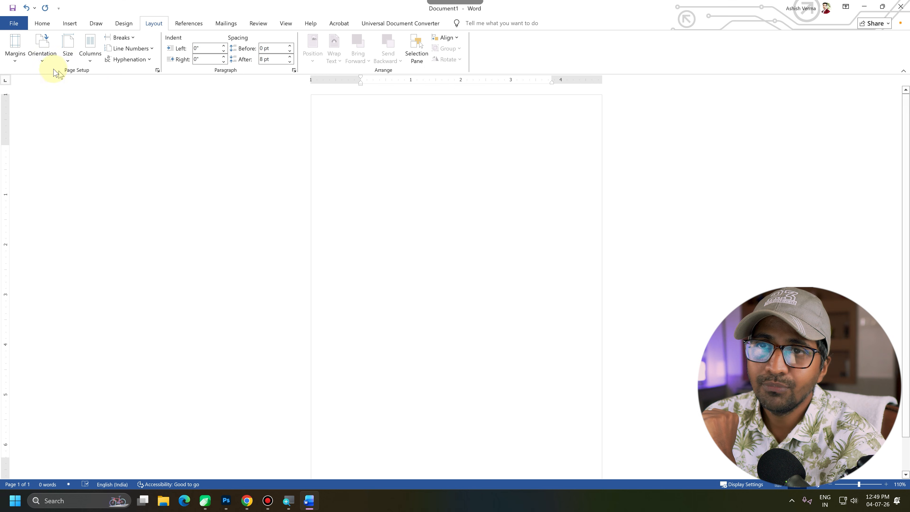
Set custom page margins of 0.3" for the top, bottom, left and right
click(14, 51)
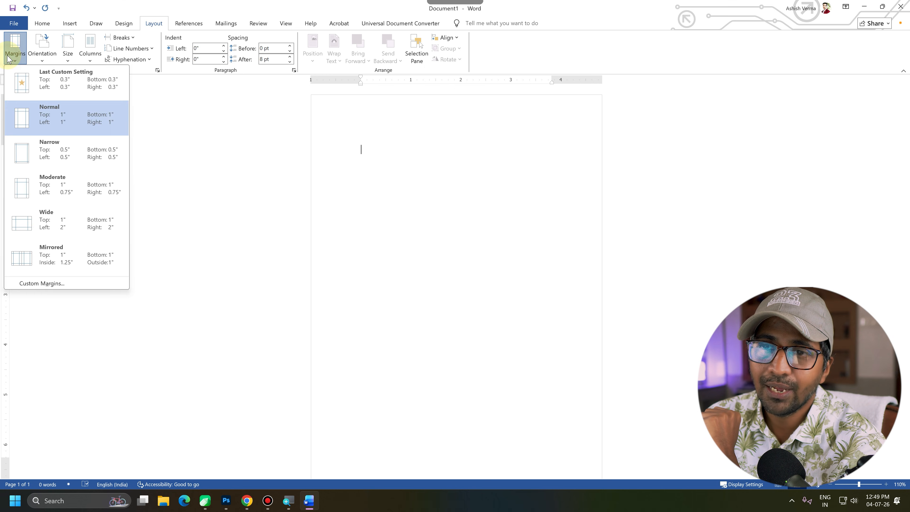
click(60, 282)
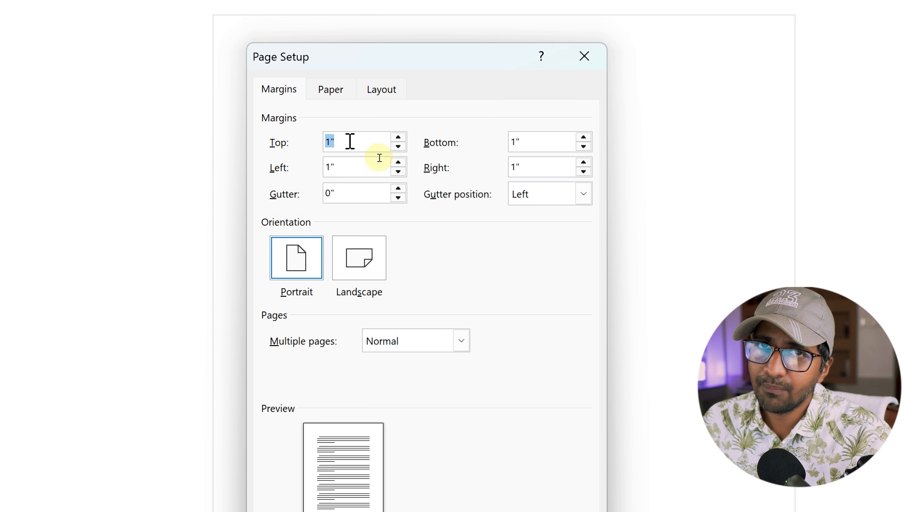
text(0.3)
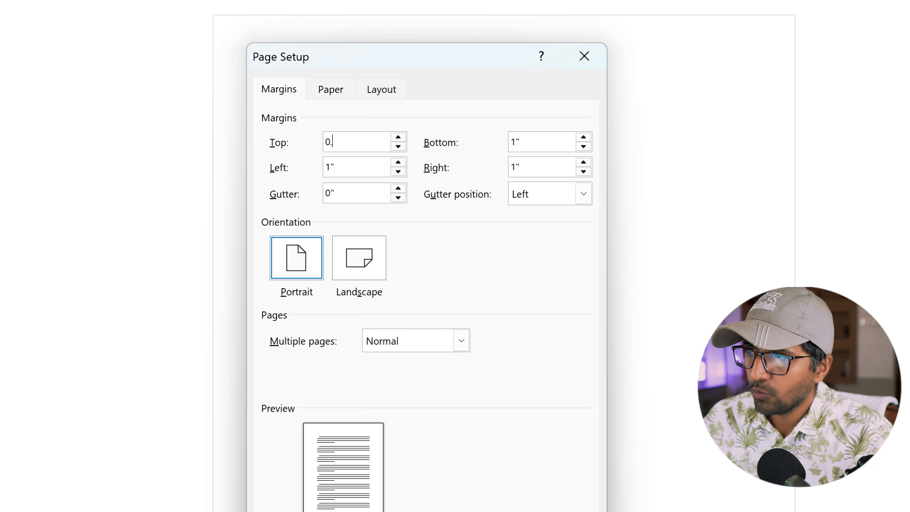
key(Tab)
text(0)
key(Tab)
text(0.3)
key(Tab)
text(0)
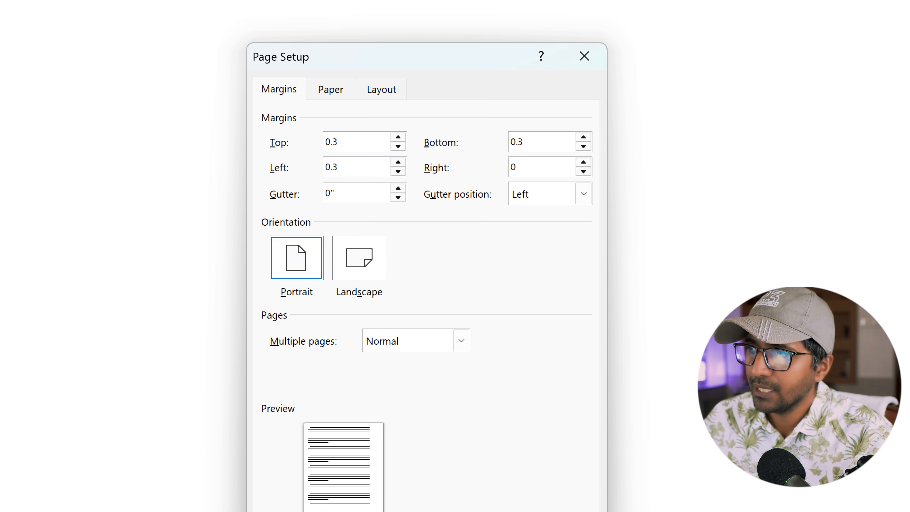
key(Return)
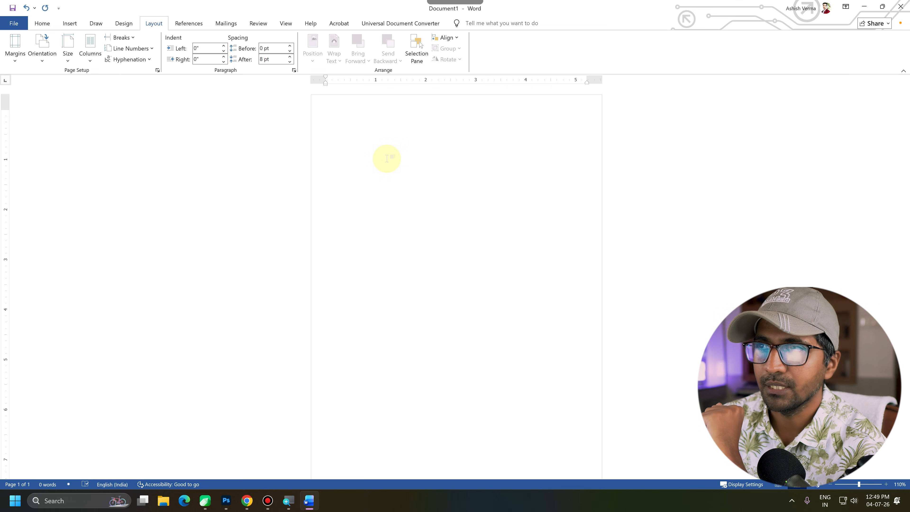
Add a 3 pt box border in the thin-thick-thin triple-line style to the pages of the whole document
click(123, 24)
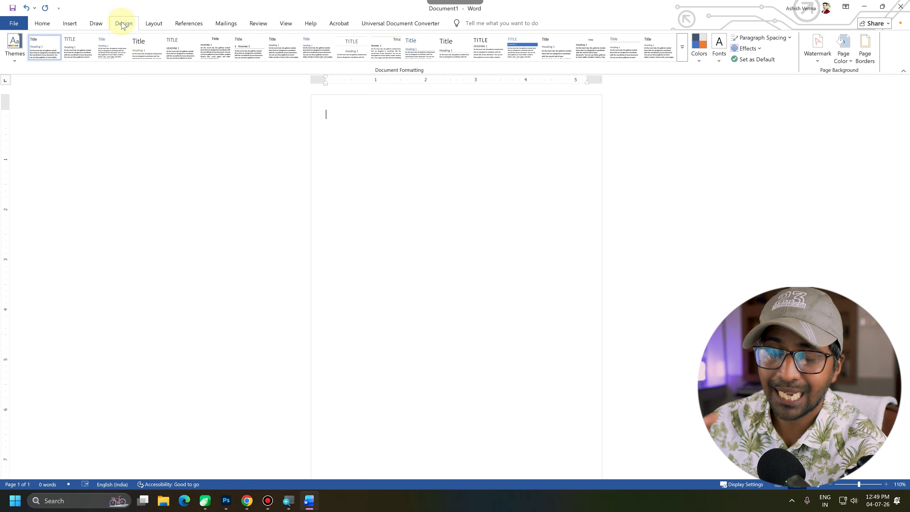
click(875, 57)
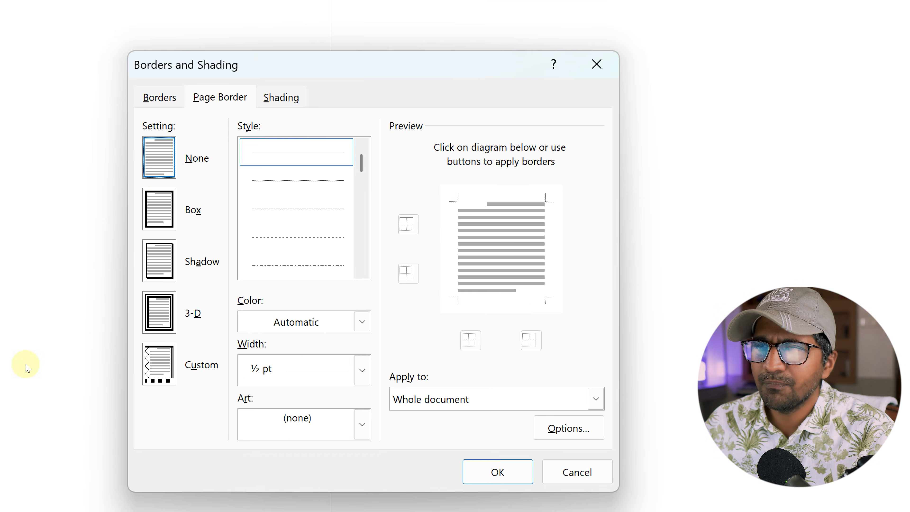
scroll(366, 169, down, 1)
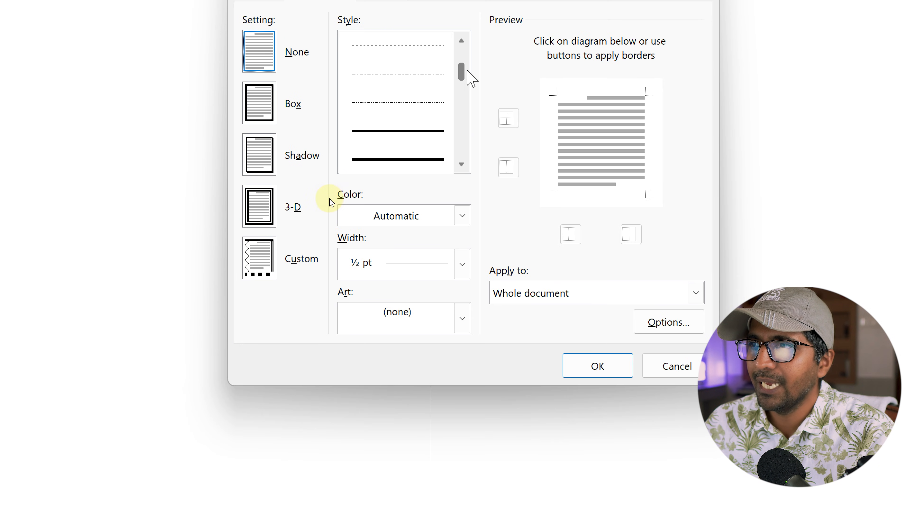
scroll(467, 70, down, 3)
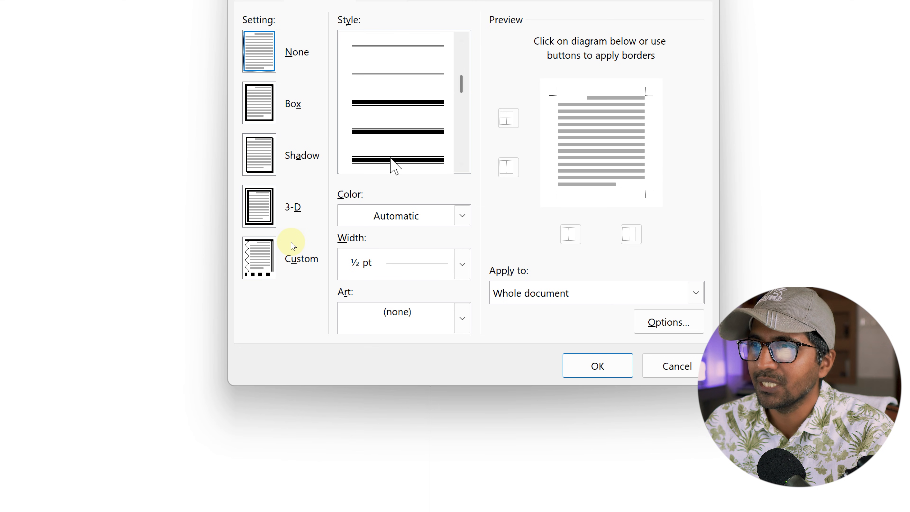
click(396, 159)
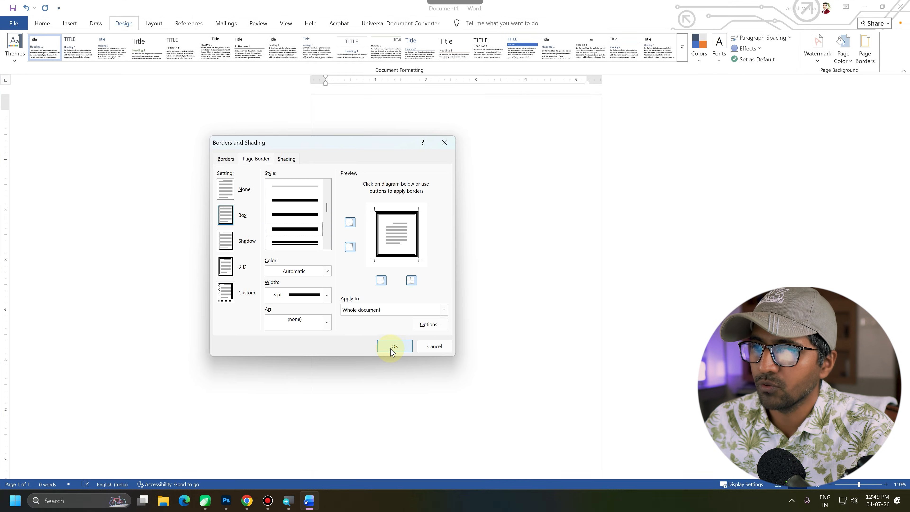
click(591, 369)
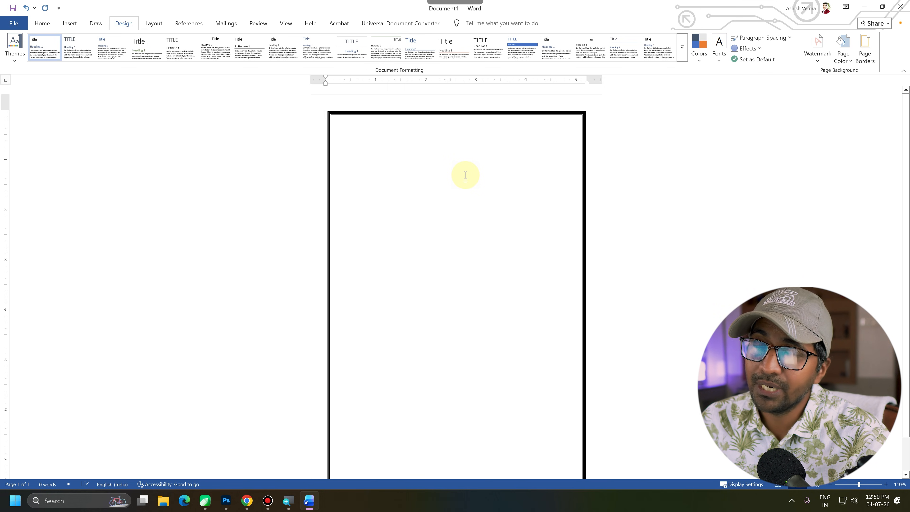
Insert a table with 5 columns and 8 rows at the start of the page
click(70, 24)
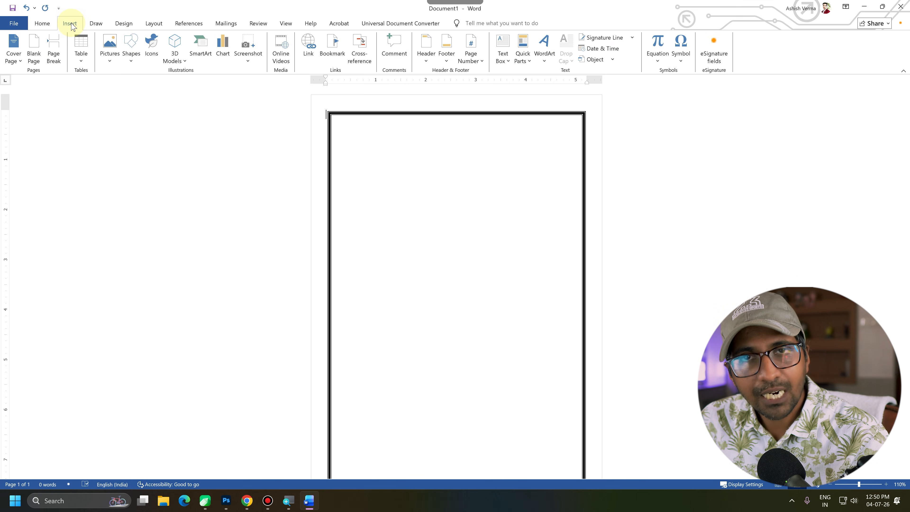
click(81, 61)
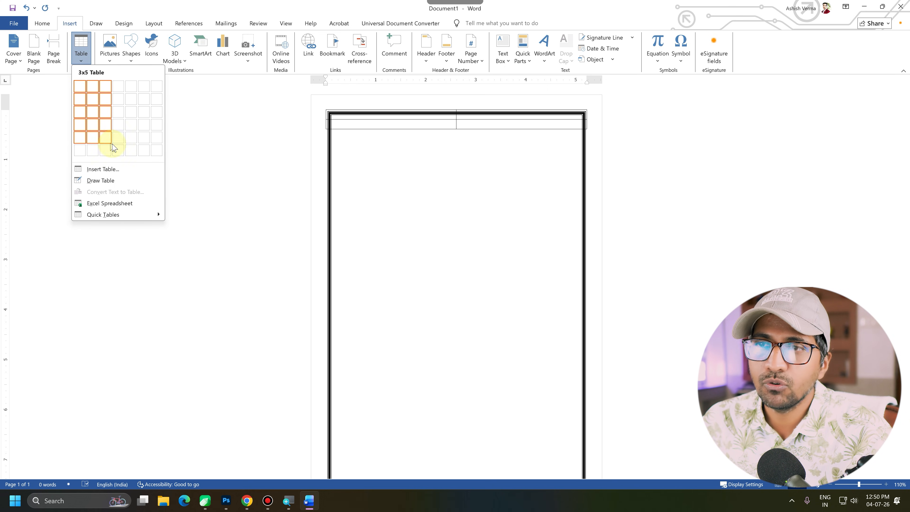
click(103, 169)
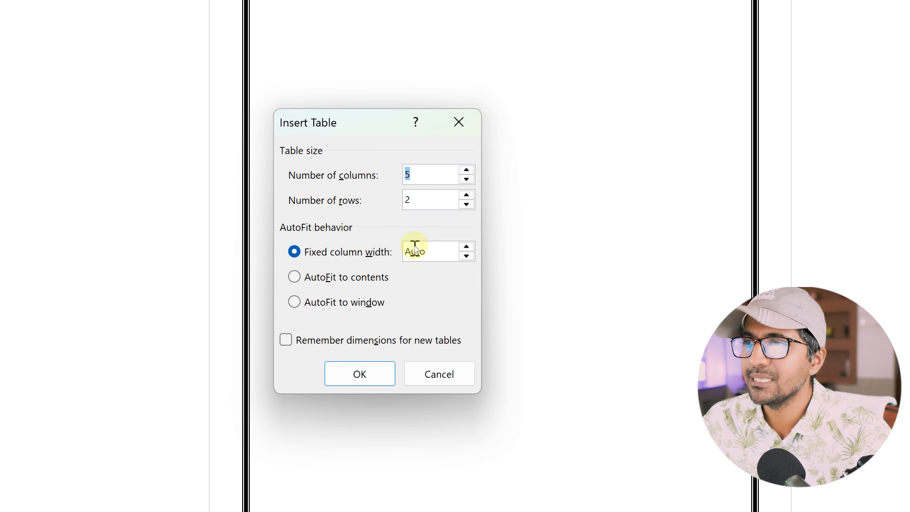
double_click(427, 199)
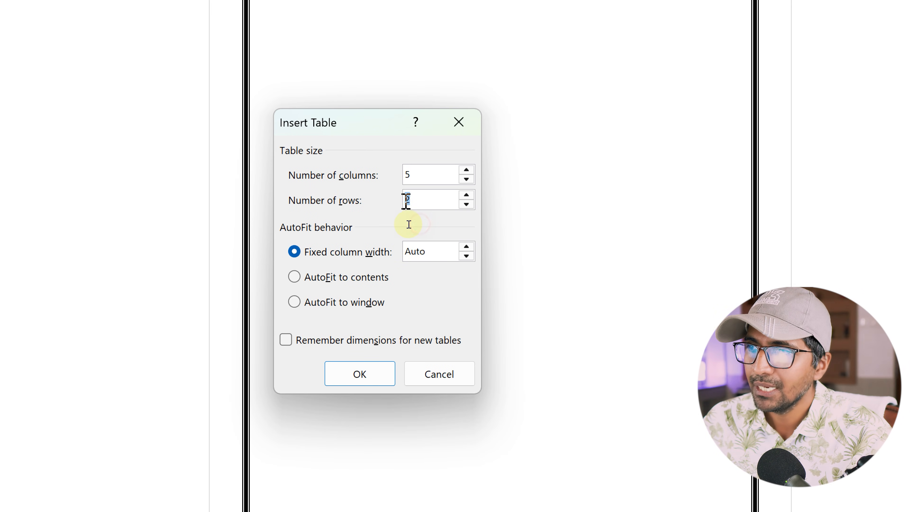
text(8)
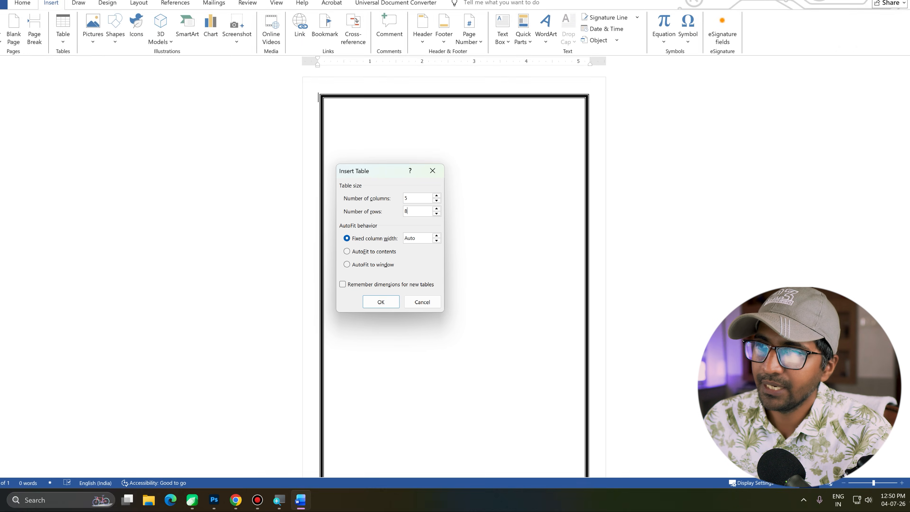
key(Return)
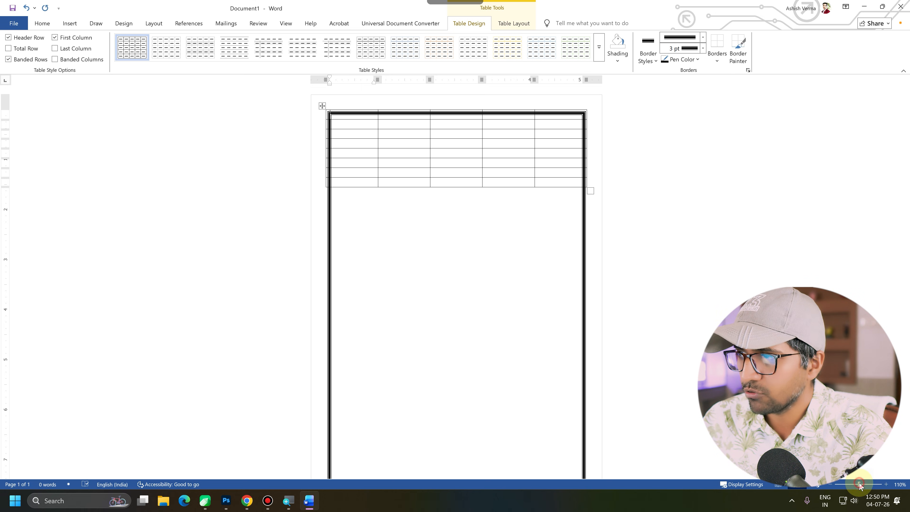
Resize and reposition the table so its left, right and top edges fit just inside the page border
drag(859, 484, 865, 484)
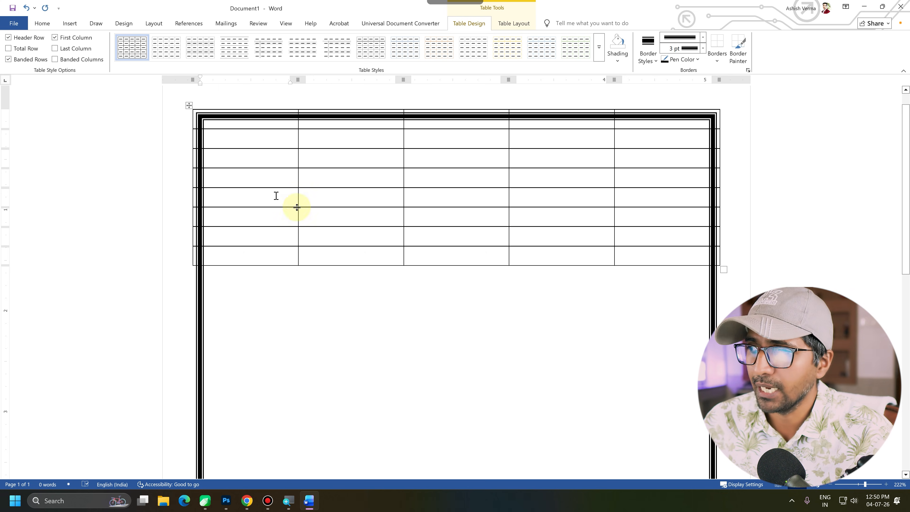
drag(722, 269, 668, 281)
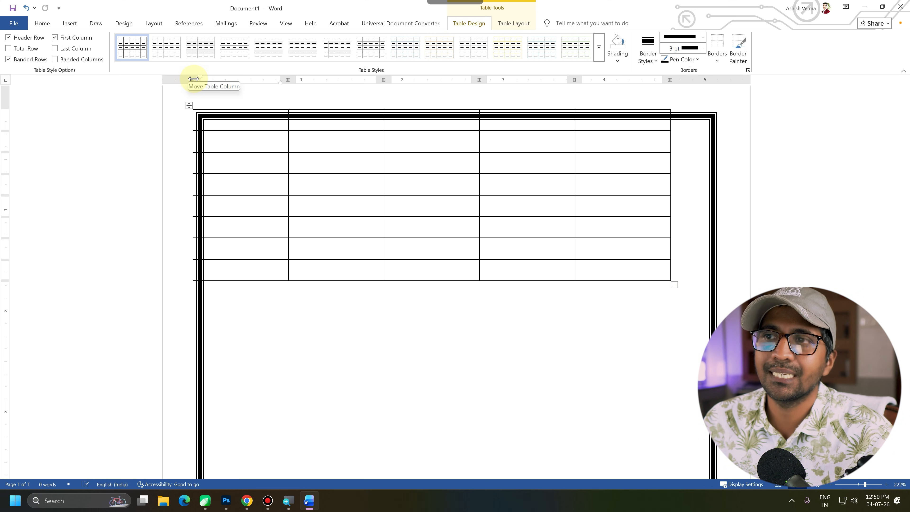
drag(193, 78, 211, 79)
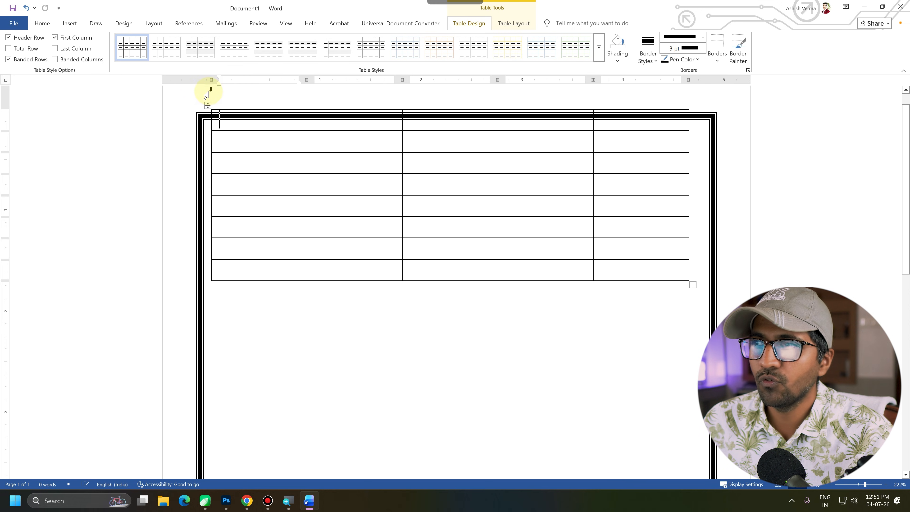
drag(688, 79, 703, 80)
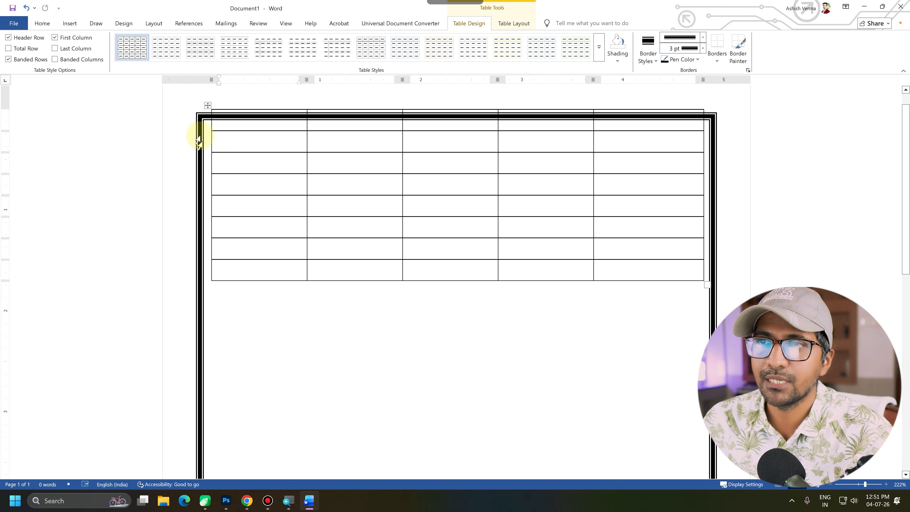
drag(6, 107, 9, 125)
click(358, 206)
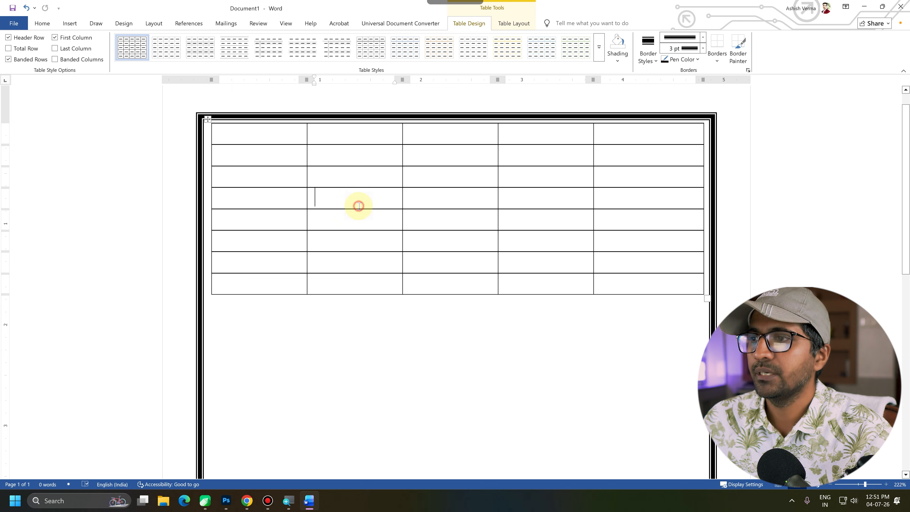
Merge all five cells of the table's first row into one cell
click(240, 132)
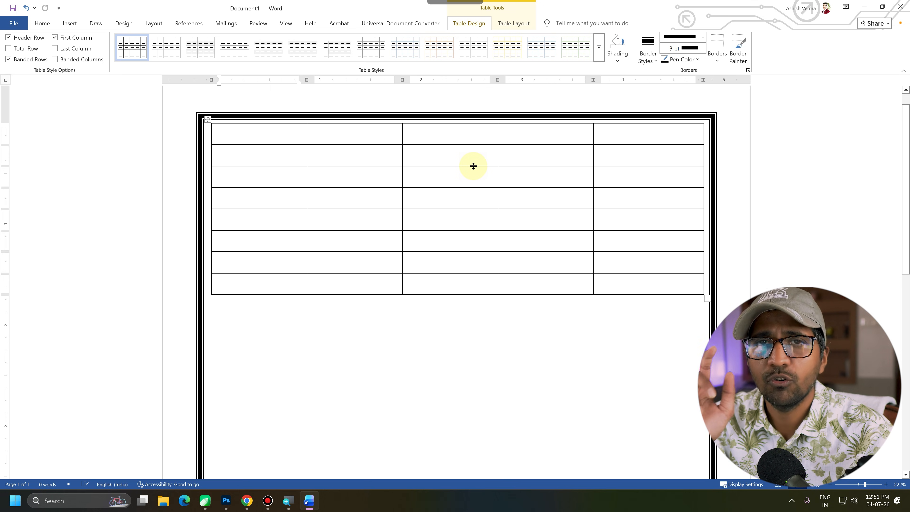
click(249, 134)
drag(285, 132, 604, 133)
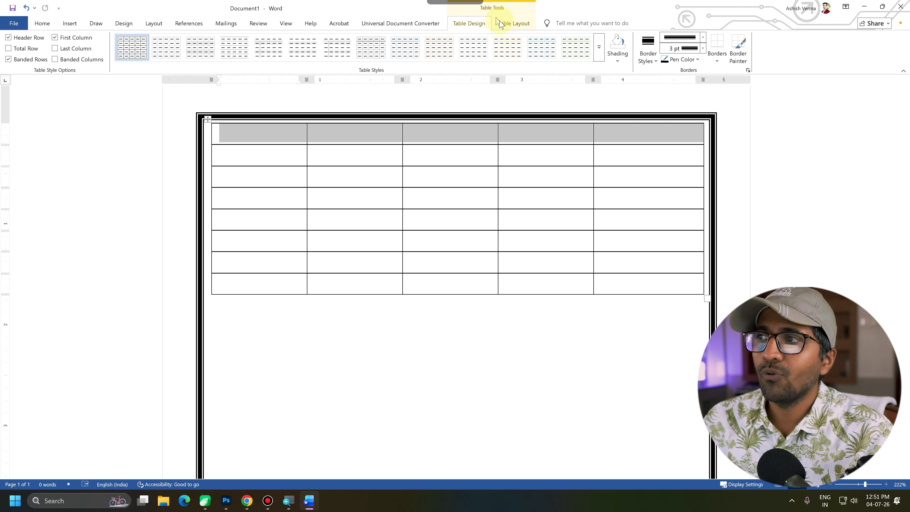
click(515, 26)
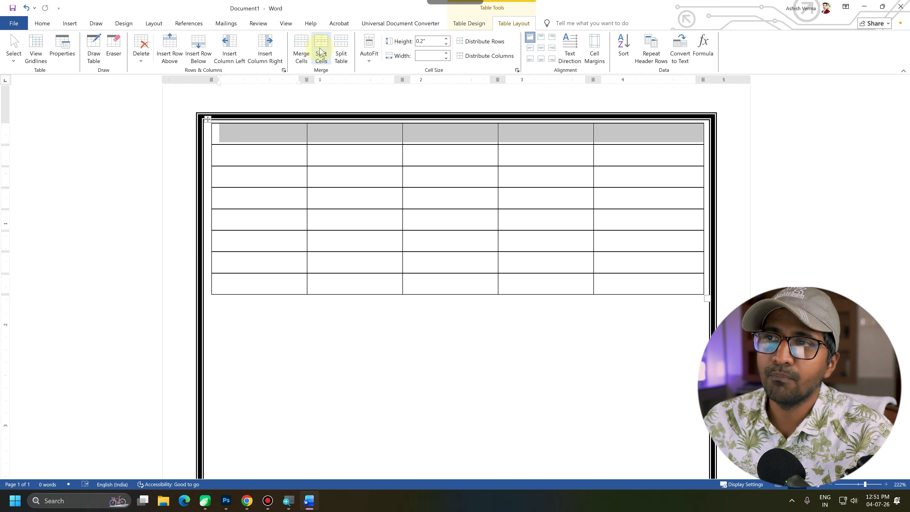
click(301, 50)
Enter "GST NO." followed by the business's GST registration number in the merged first row
click(375, 132)
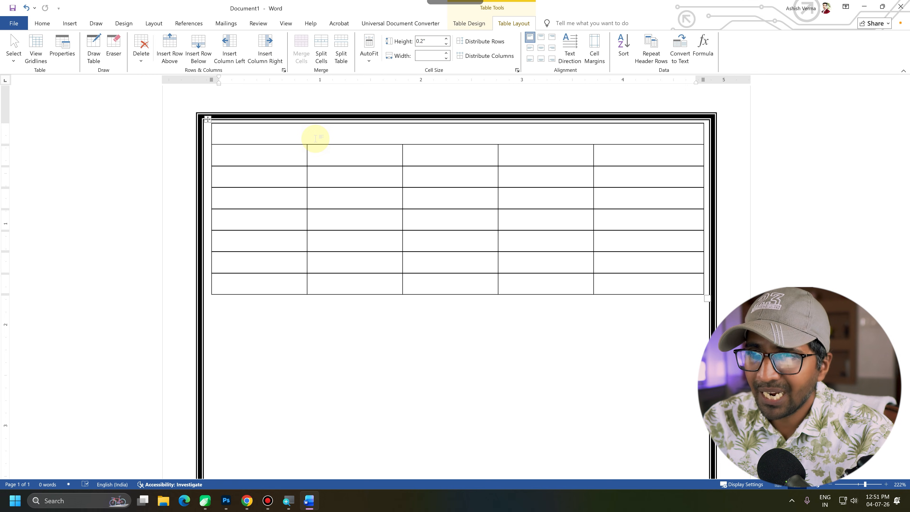
text(GST )
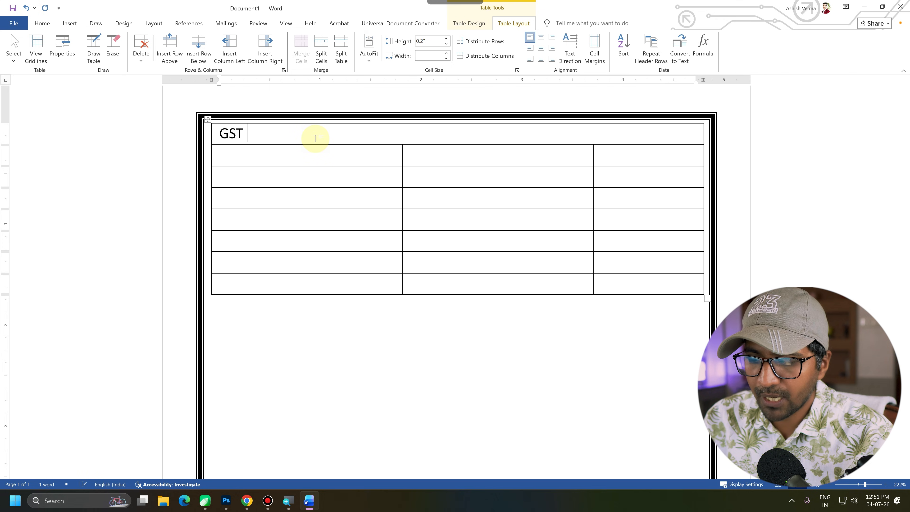
text(NO.)
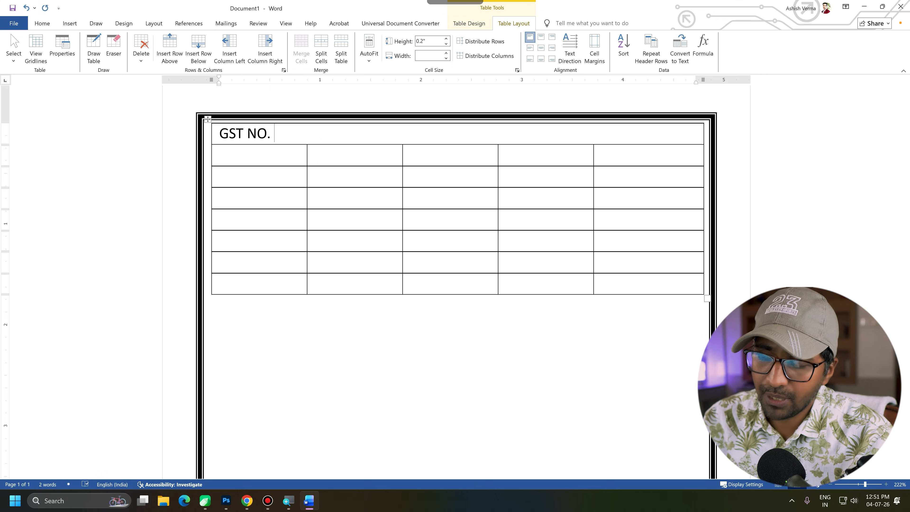
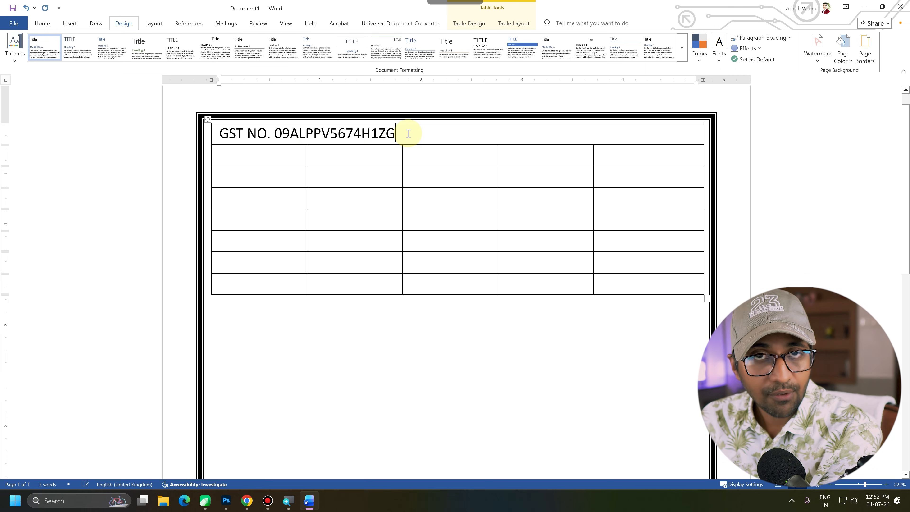
Set the font size of the GST number line to 8
drag(410, 137, 219, 134)
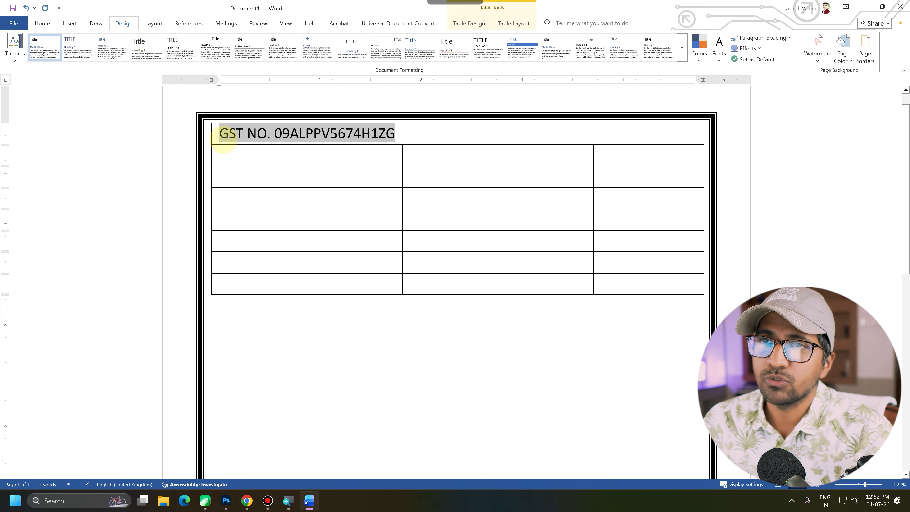
click(42, 21)
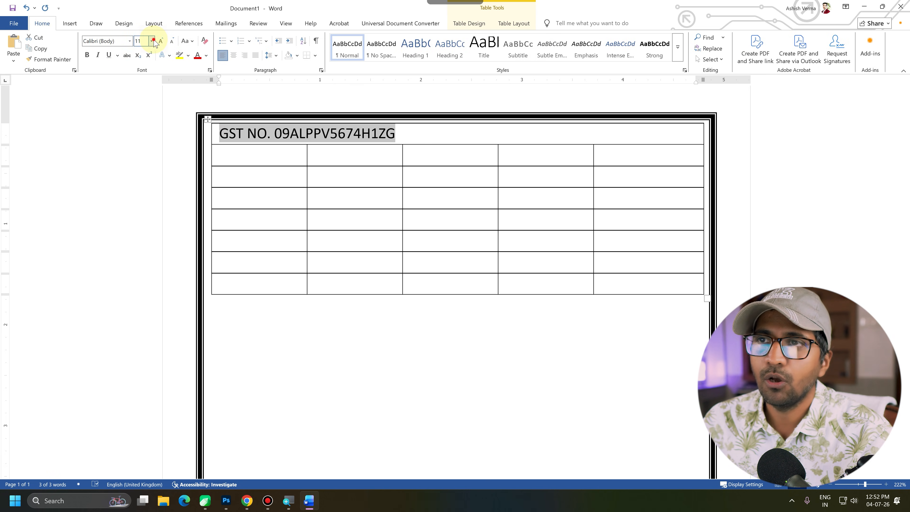
click(151, 41)
click(144, 55)
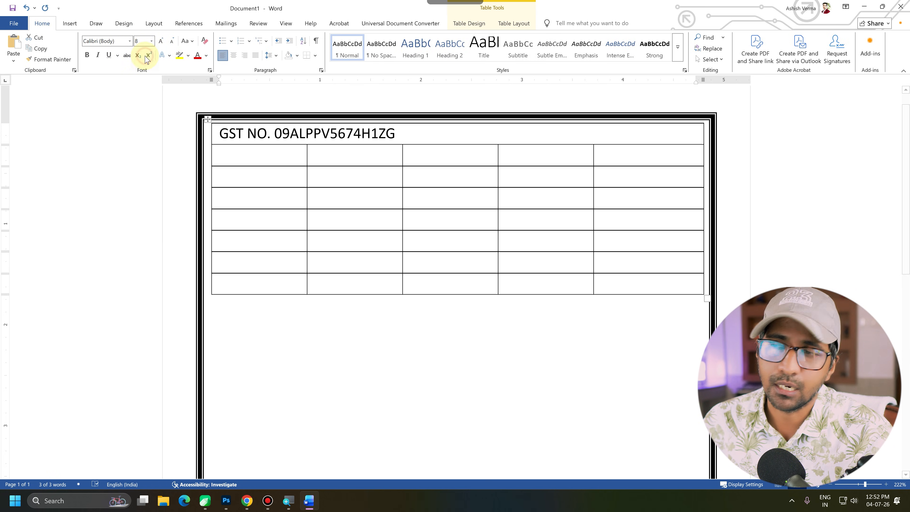
click(380, 130)
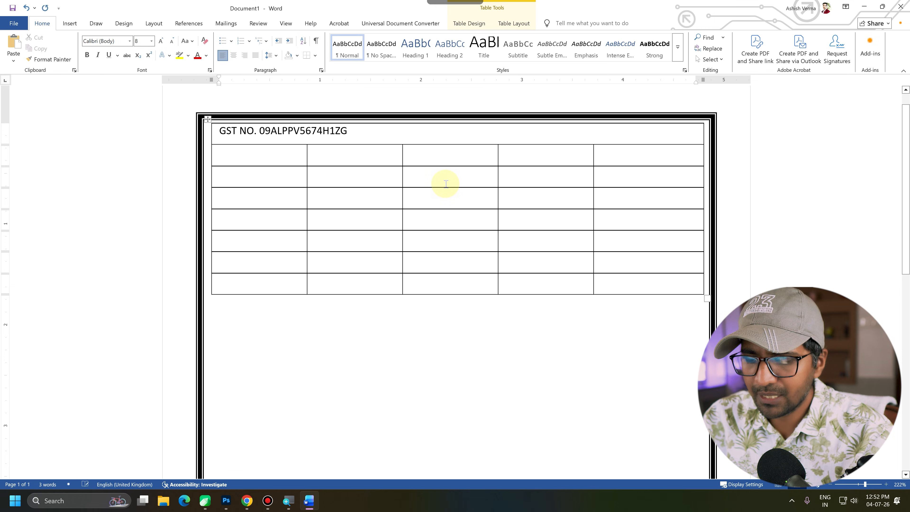
Add "TAX INVOICE" and "Mob:" with the business's mobile number, spaced out along the GST number line
text(TEX)
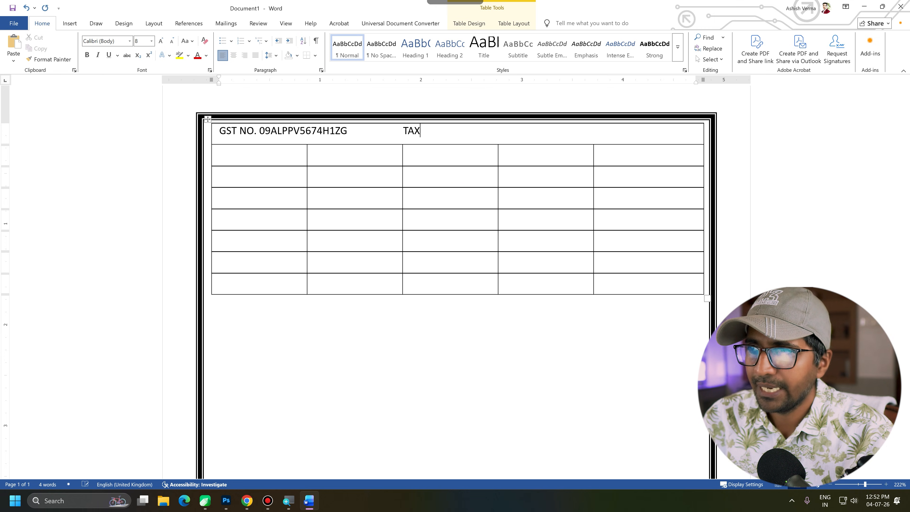
text( INVOICE)
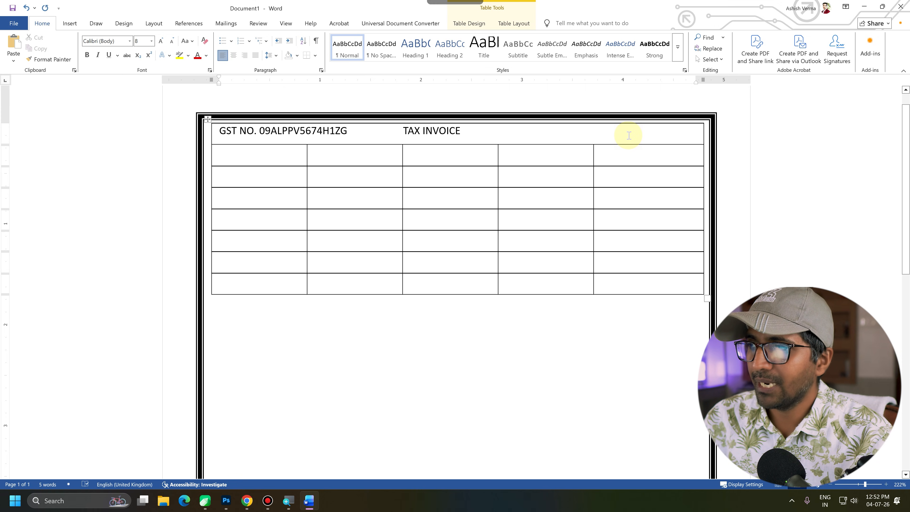
key(BackSpace)
key(BackSpace)
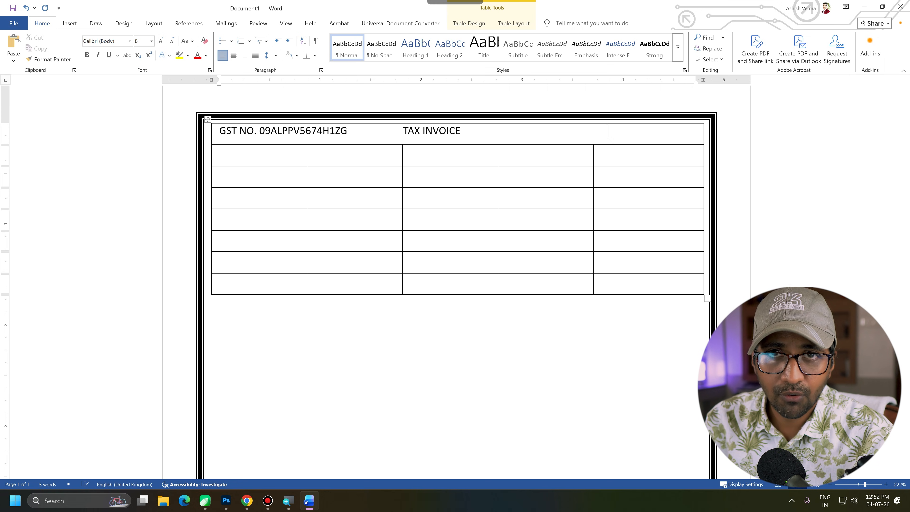
text(Mob)
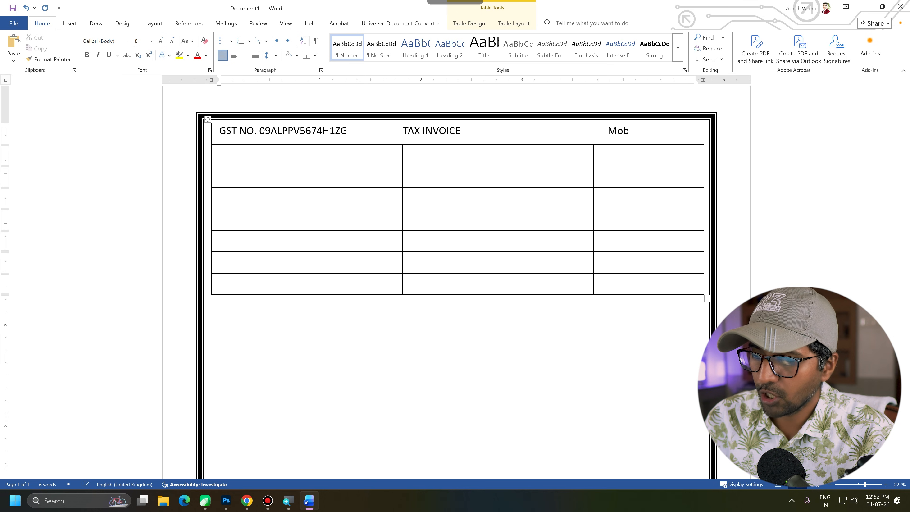
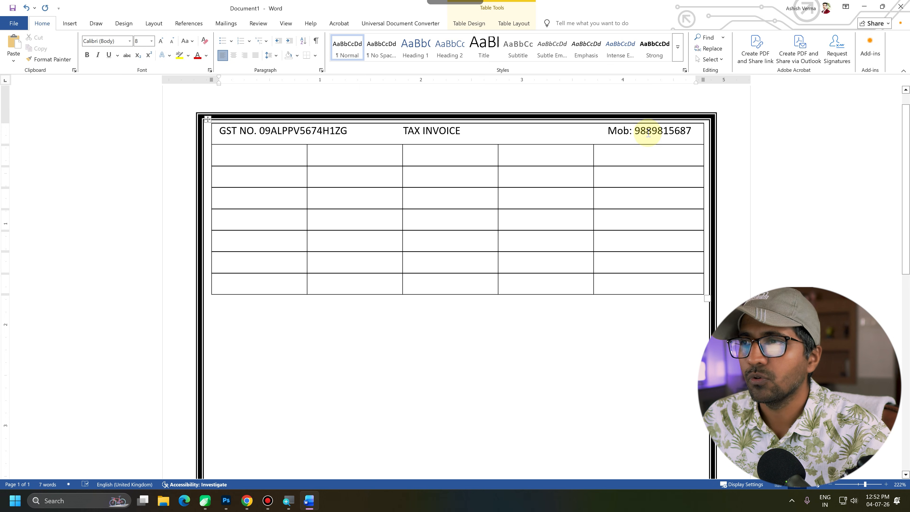
Add blank lines below the GST number line and enter the business name "SIMPLIFIED TUTS TECH" on the first of them
key(Return)
key(Return)
key(Return)
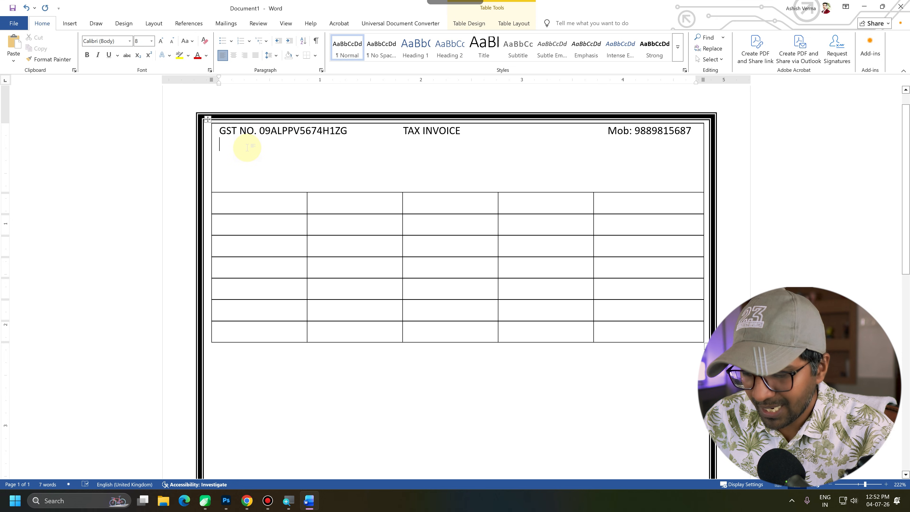
text(SIMPLIFIED )
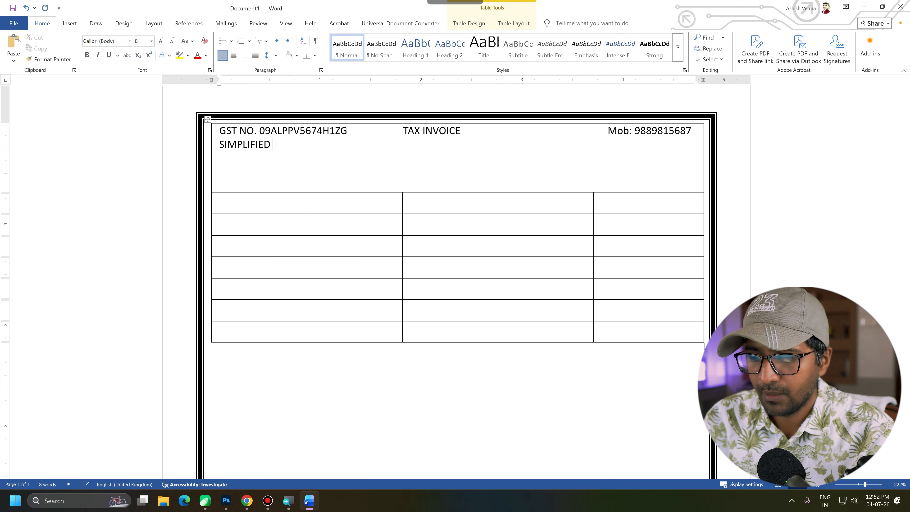
text(TUTS TEXH)
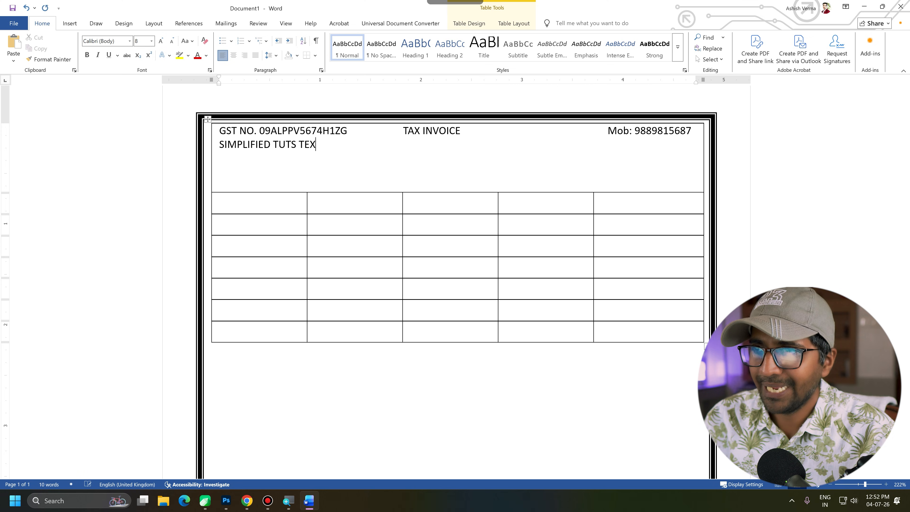
key(BackSpace)
key(BackSpace)
text(CH)
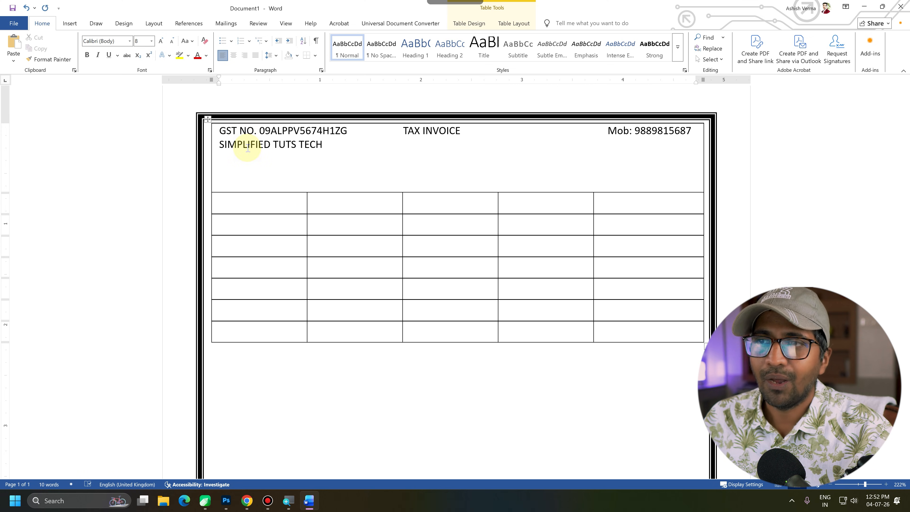
Add an "Address :" line with the business's full postal address below the business name
key(Return)
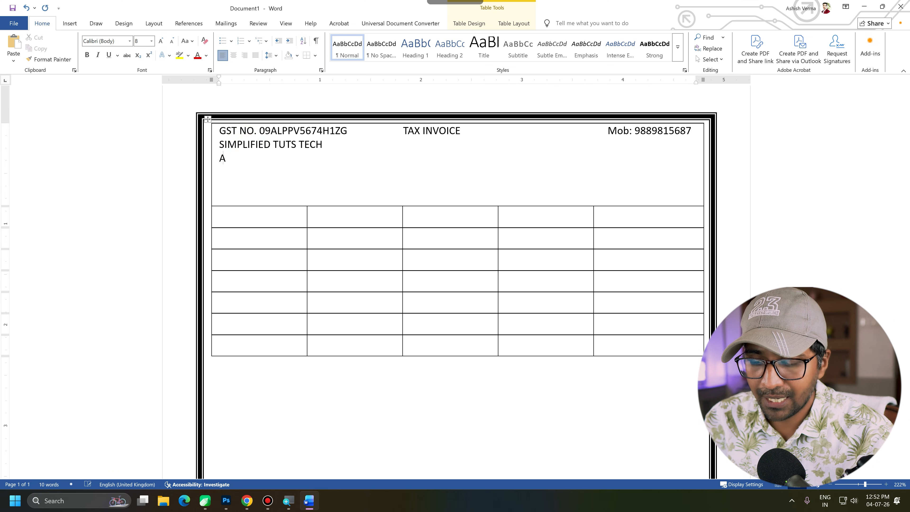
text(Address )
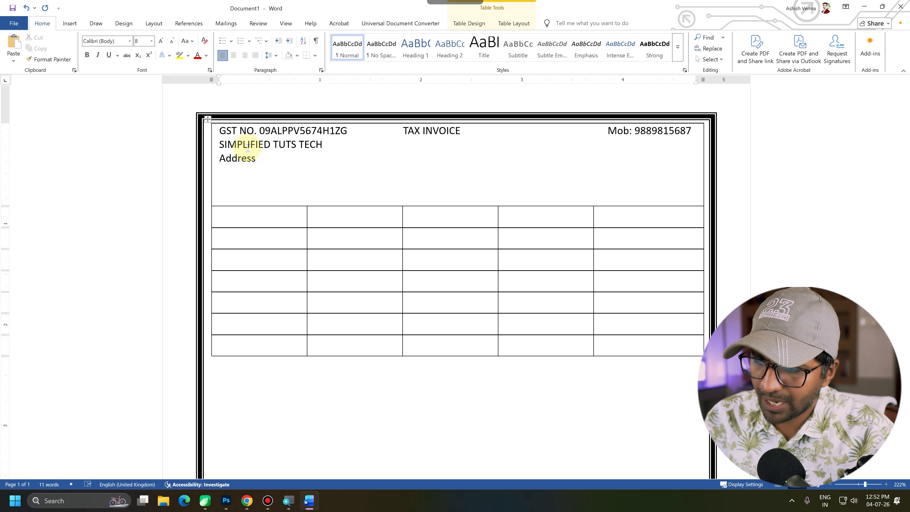
text(: )
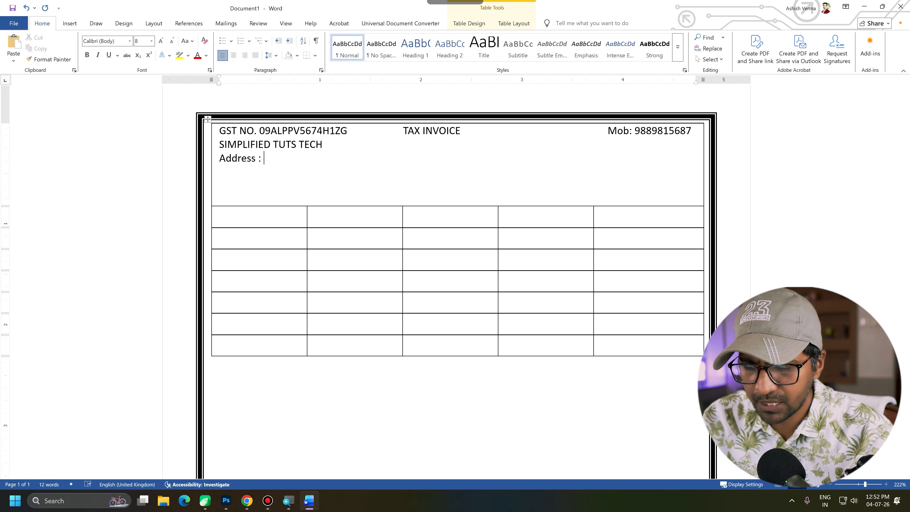
text(Ma)
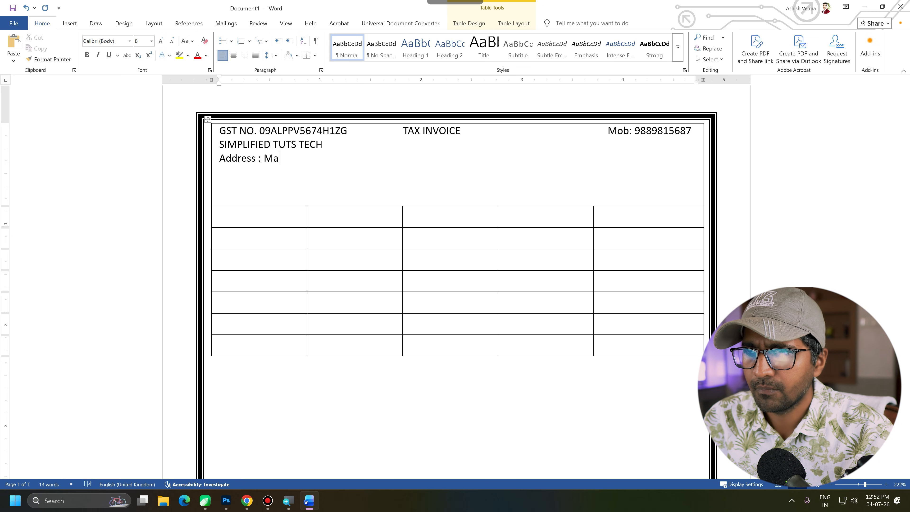
text(ain Road,)
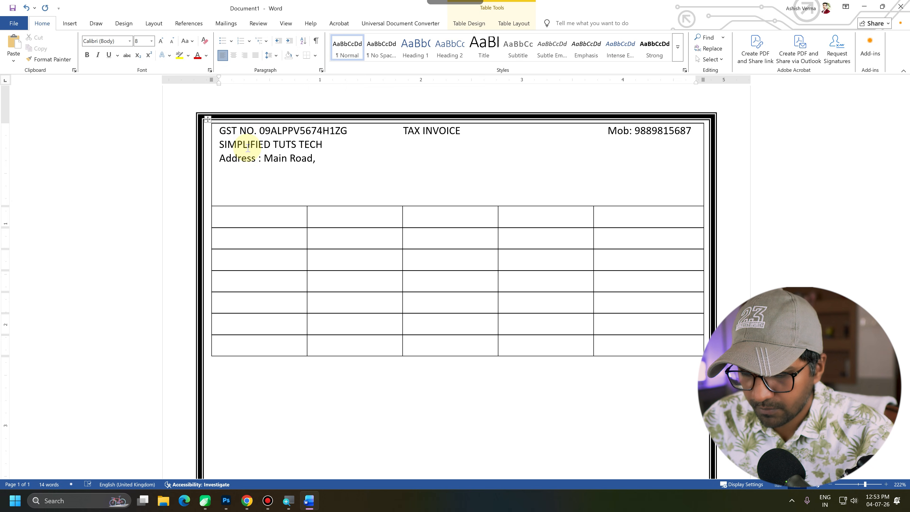
text( Lucknow)
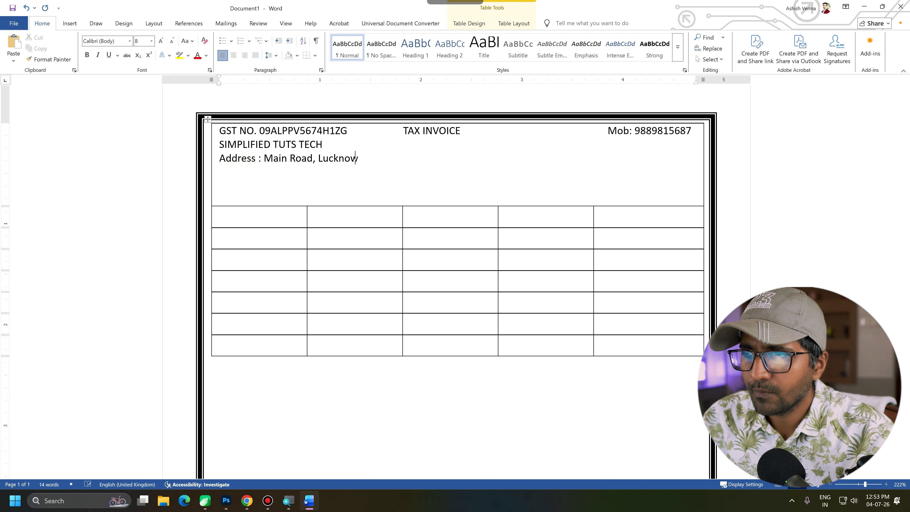
text(, Uttar Pr)
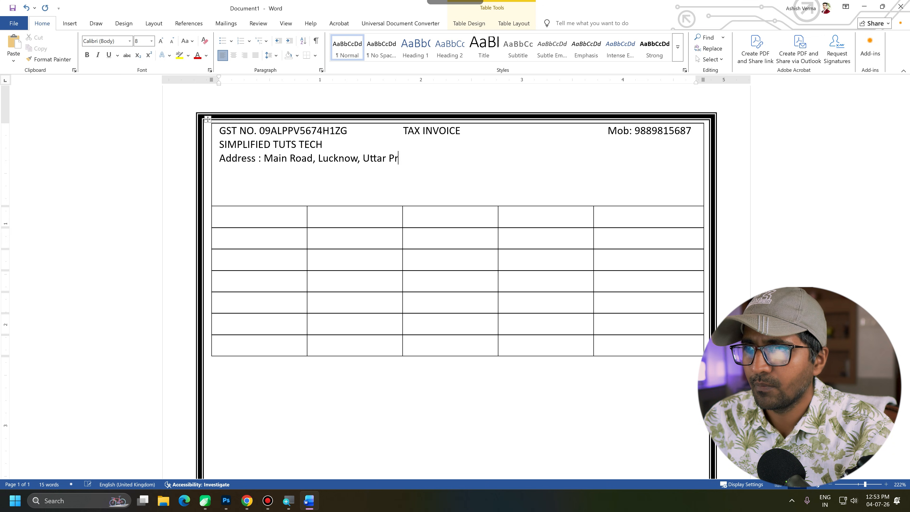
text(adesh -226028)
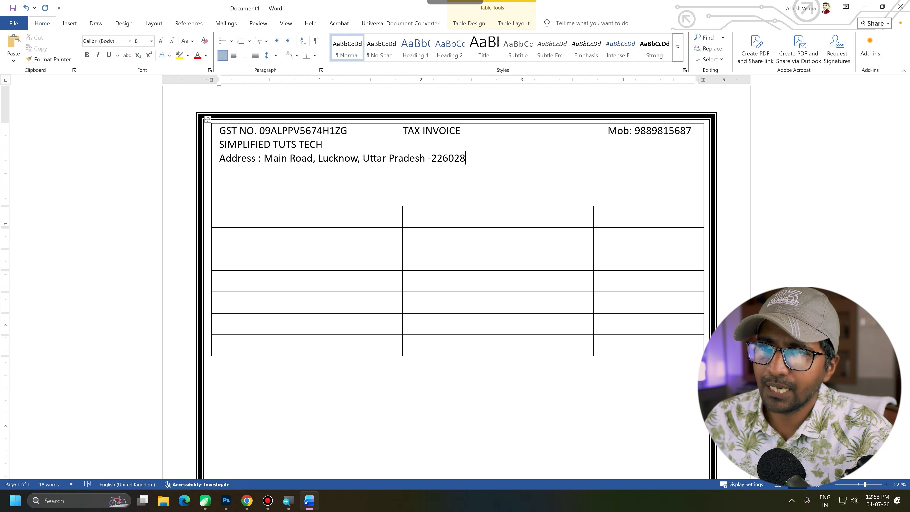
Add a "Name:" field followed by a long dotted line, leaving one blank line below the business address
key(Return)
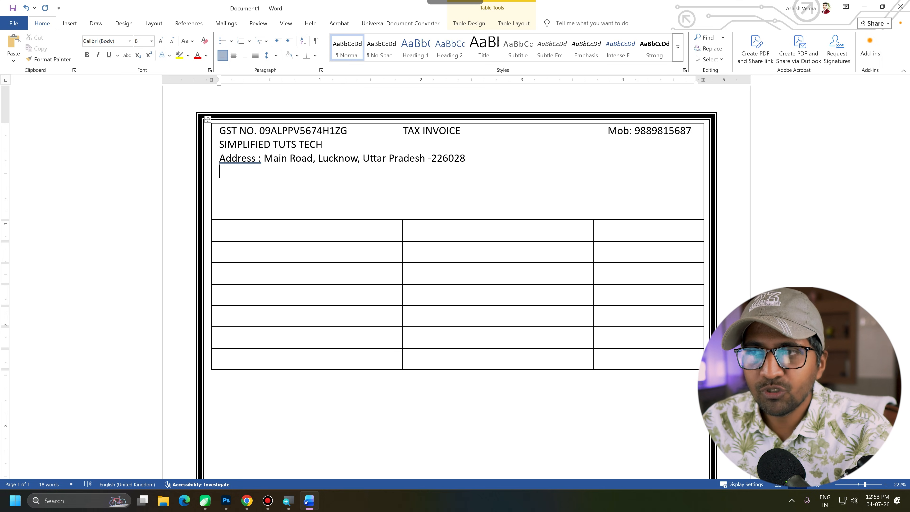
key(Return)
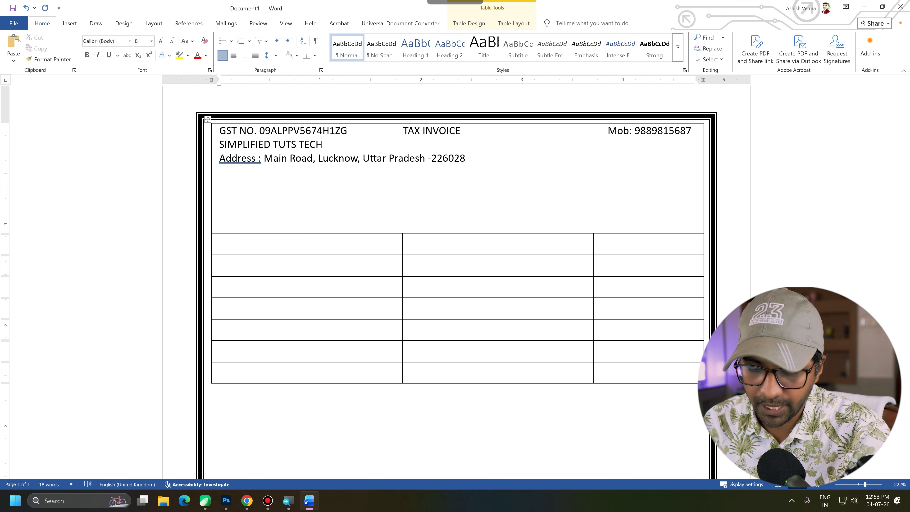
text(Name:)
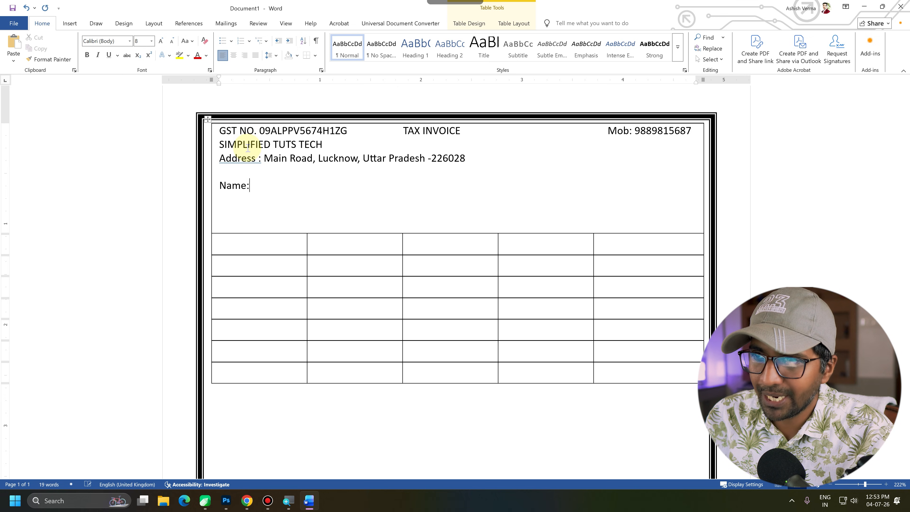
text( ...................)
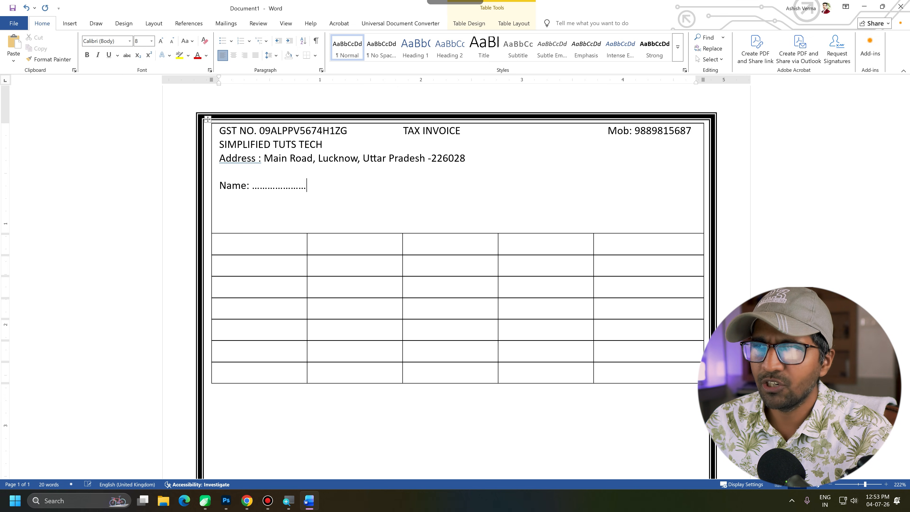
text(....................................................................................)
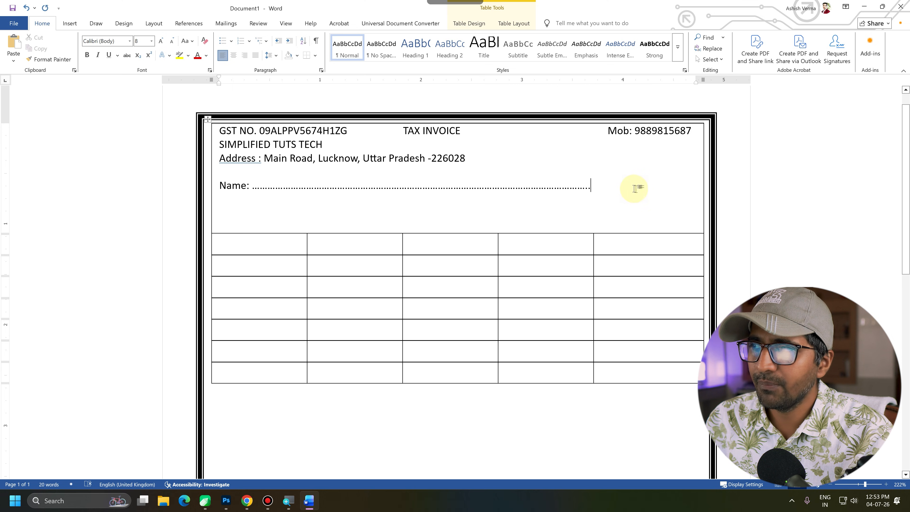
Set the font size of the "Name:" line to 10 and extend its dots to the cell's right edge
drag(635, 189, 213, 192)
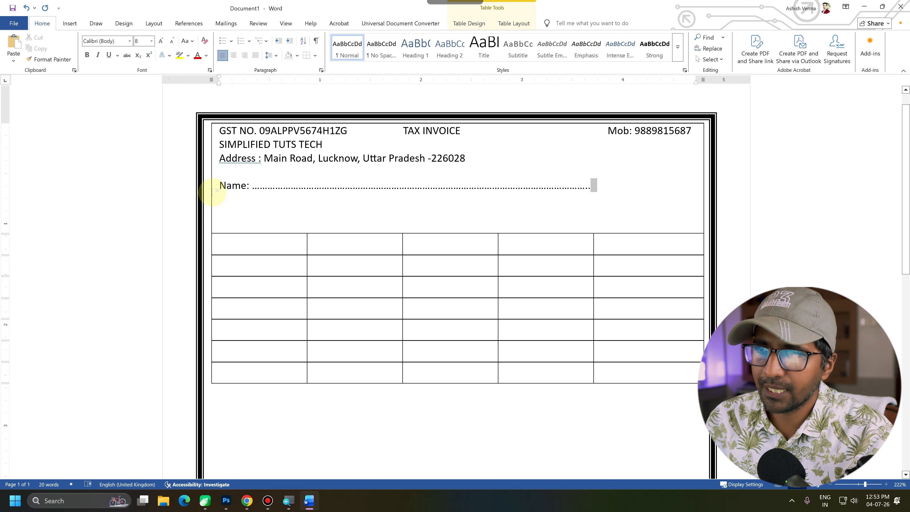
click(152, 40)
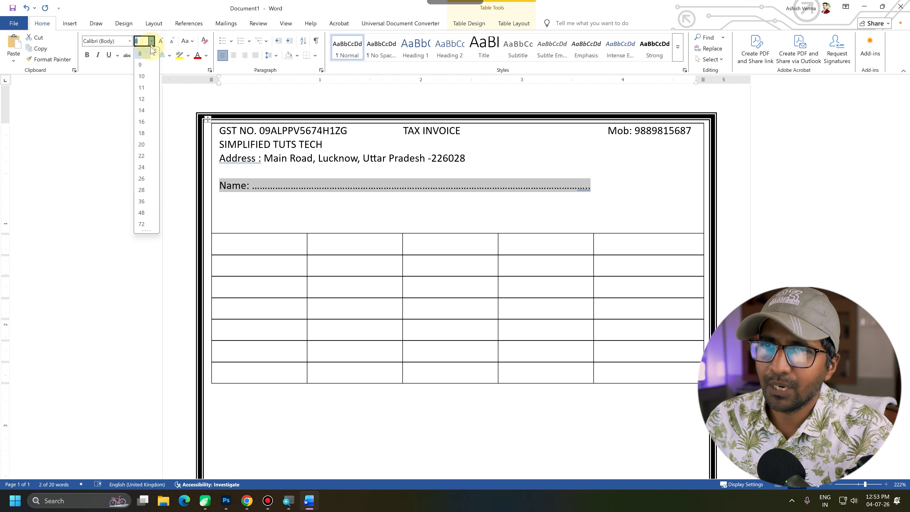
click(141, 77)
click(682, 189)
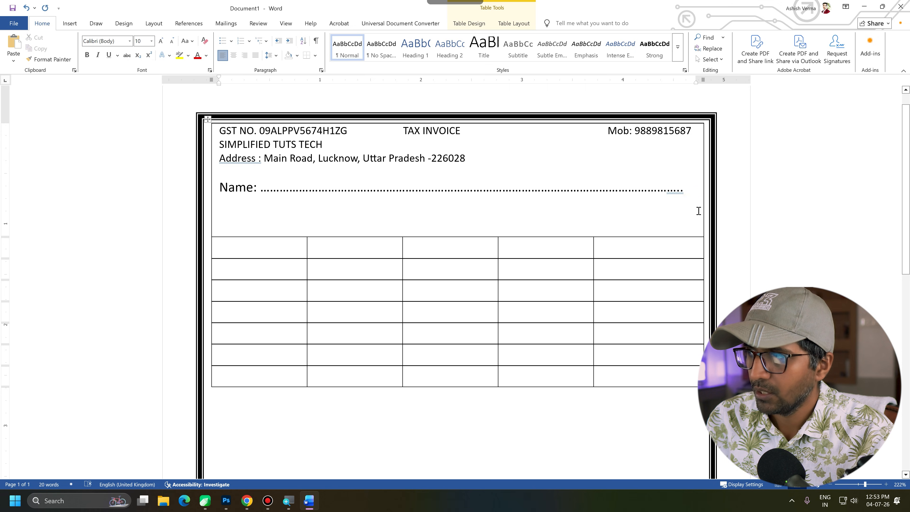
text(...)
Add a line below the name with dotted "Address" and "GST" fields filling the row's width
key(Return)
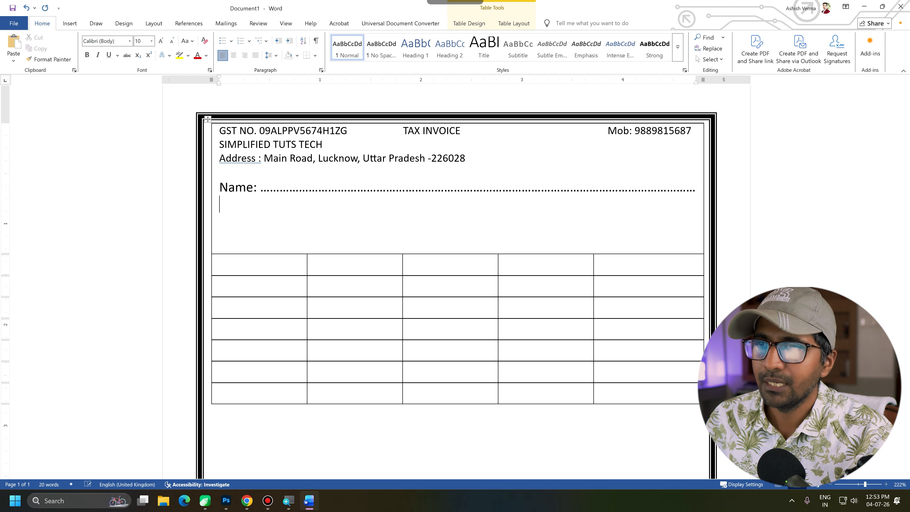
text(Add)
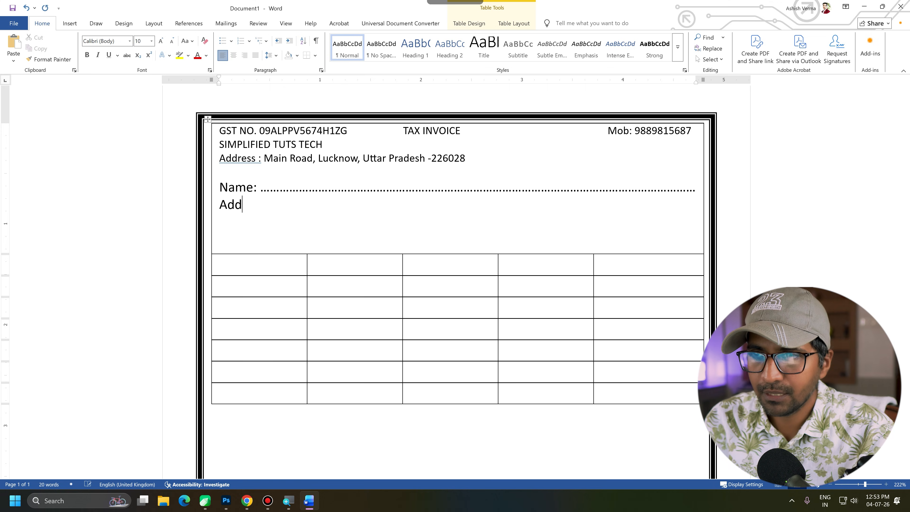
text(ress ...................................................................... )
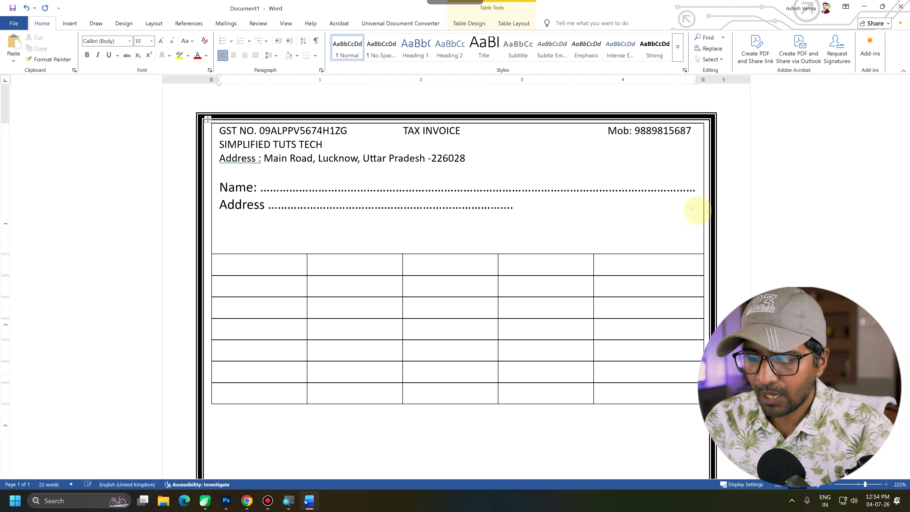
text(GST ...........................................)
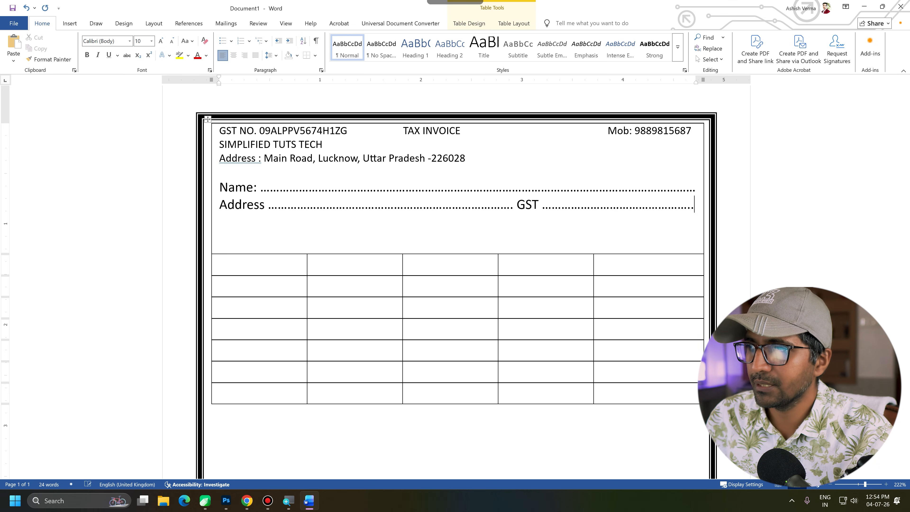
Add a line with dotted "Mob No" and "Email" fields below the address and GST fields
key(Return)
text(M)
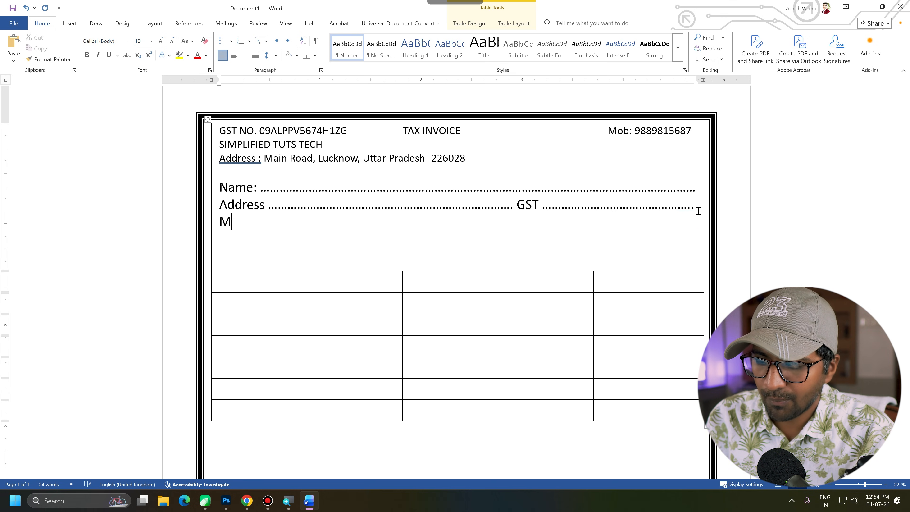
text(oob)
key(Left)
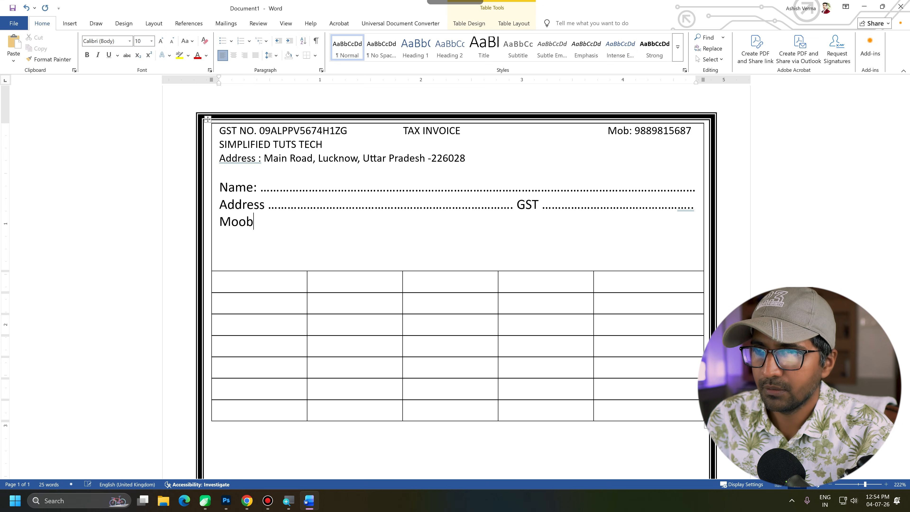
text(. Emaikl)
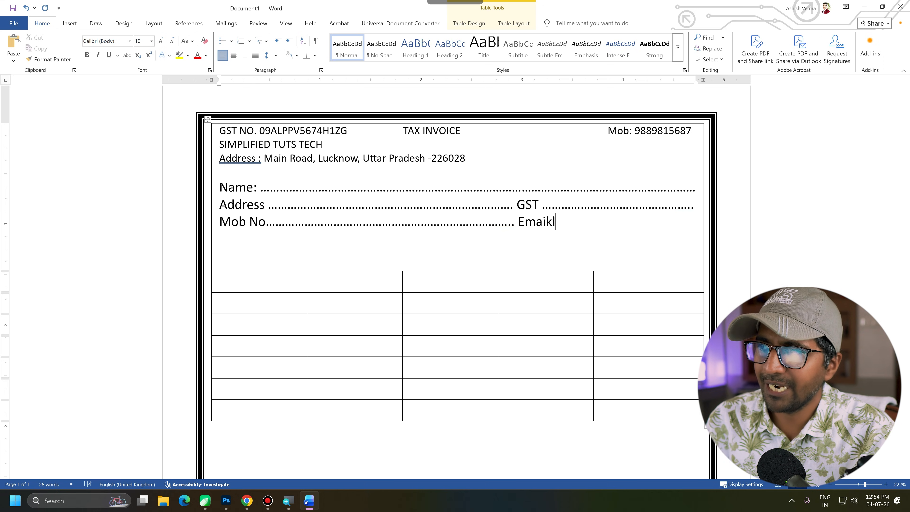
key(BackSpace)
key(BackSpace)
text(l......................................)
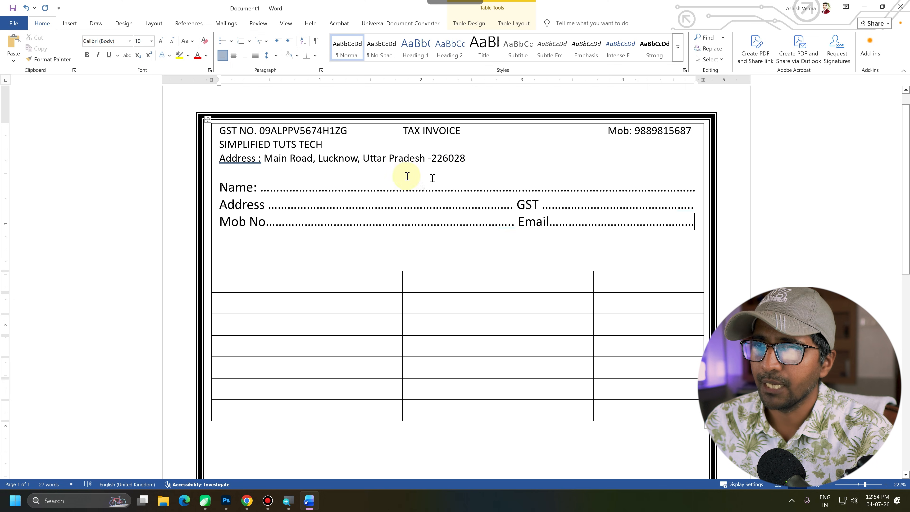
Shift TAX INVOICE closer to the header line's centre and remove surplus spaces before the mobile number to keep everything on one line
drag(328, 146, 220, 144)
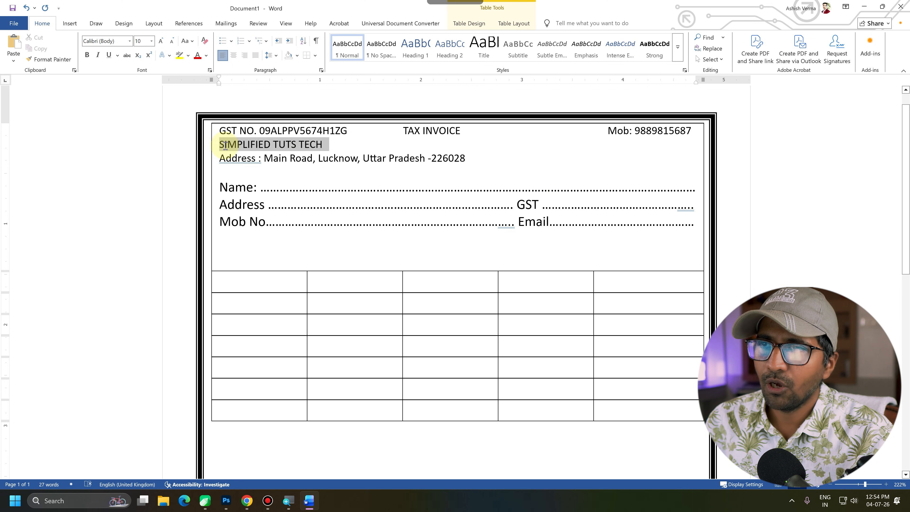
click(471, 132)
click(402, 131)
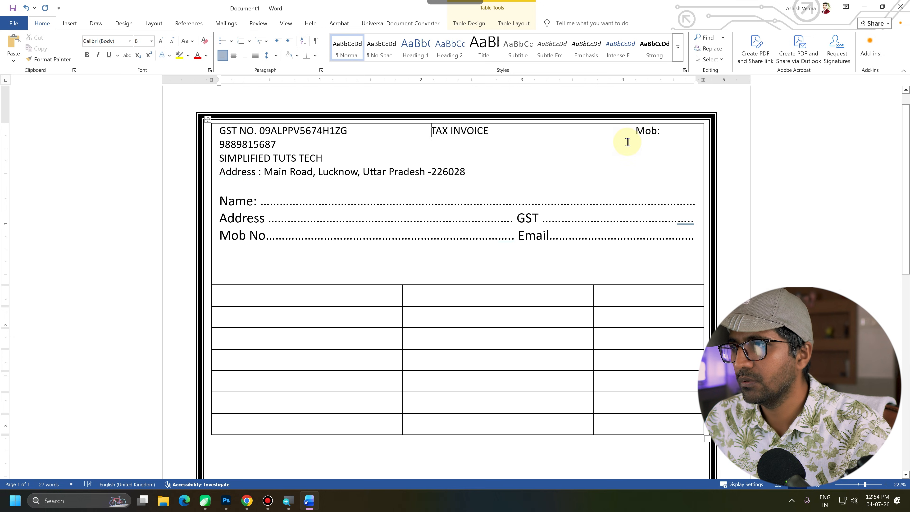
drag(634, 133, 588, 133)
key(BackSpace)
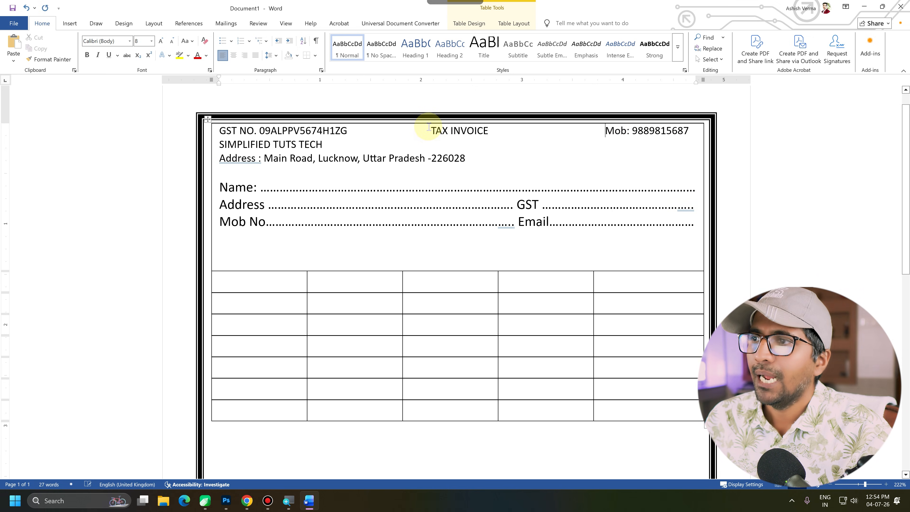
Make the TAX INVOICE heading bold and underlined
mouse_move(429, 130)
mouse_down()
mouse_move(486, 134)
mouse_move(432, 129)
mouse_up()
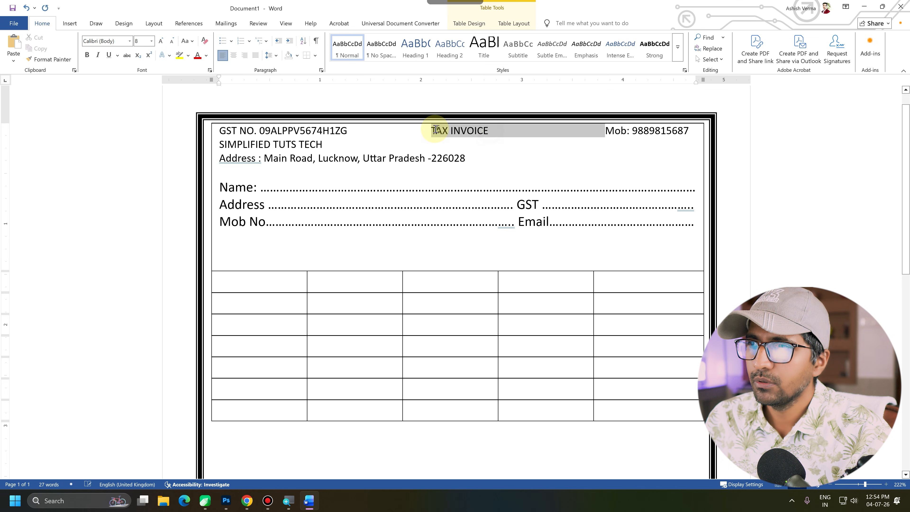
click(87, 54)
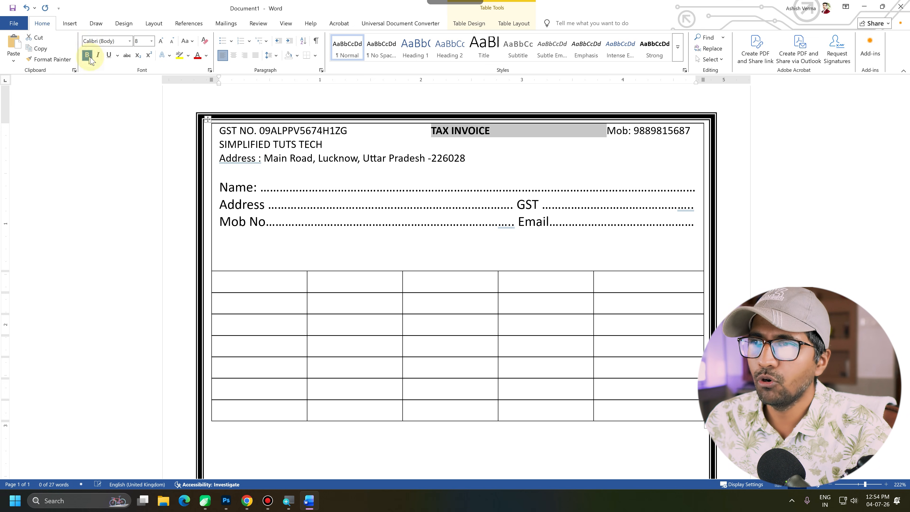
click(109, 55)
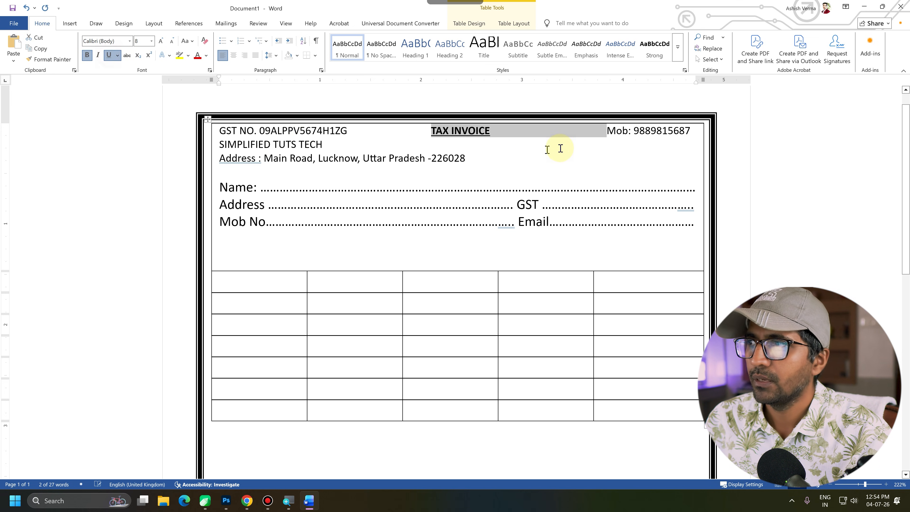
click(589, 143)
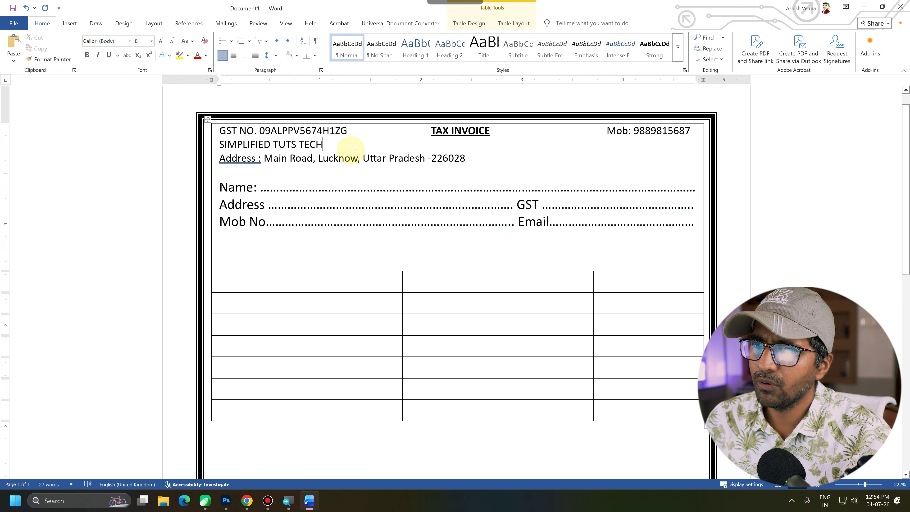
Format the business name SIMPLIFIED TUTS TECH at font size 26, bold and centred
drag(328, 145, 215, 153)
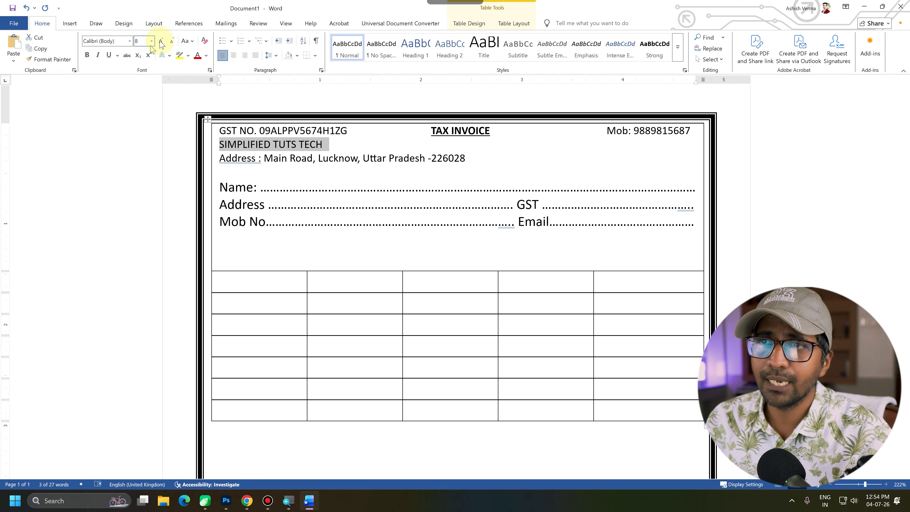
click(151, 41)
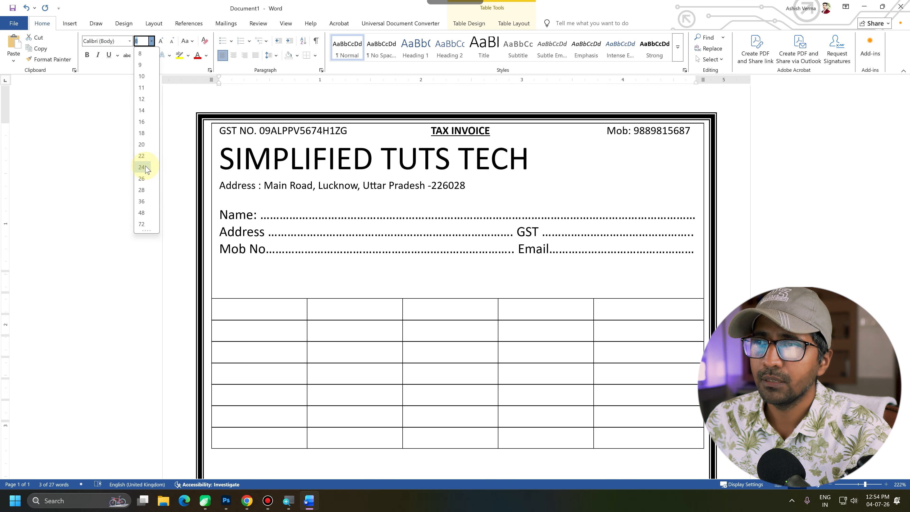
click(143, 179)
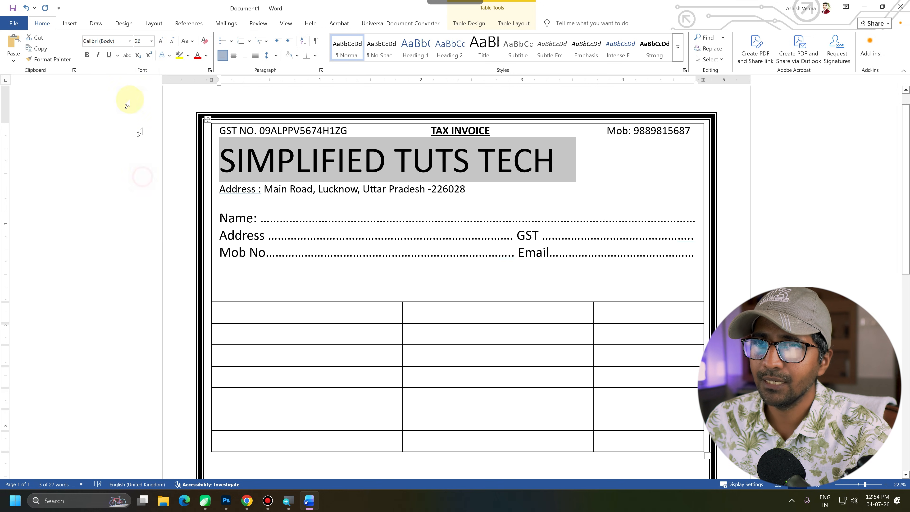
click(87, 55)
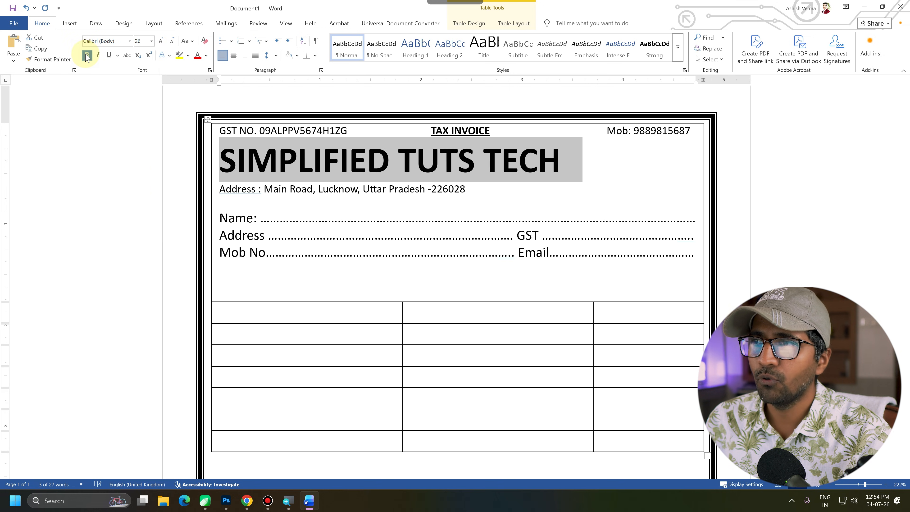
click(399, 162)
click(233, 55)
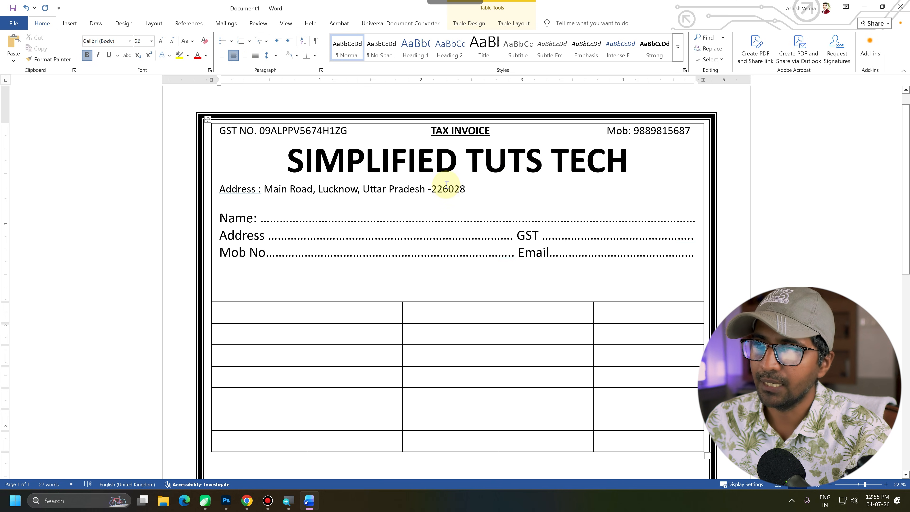
Centre the business address line beneath the business name and make it bold
click(261, 189)
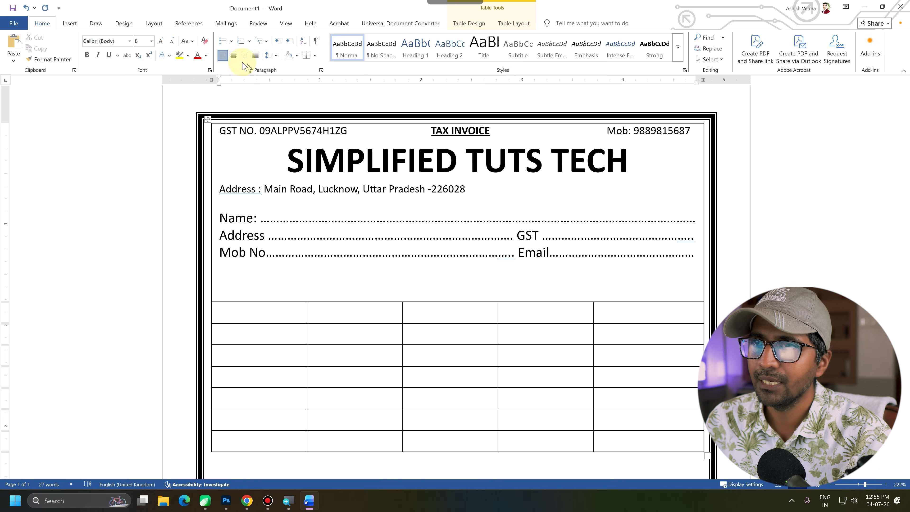
click(234, 54)
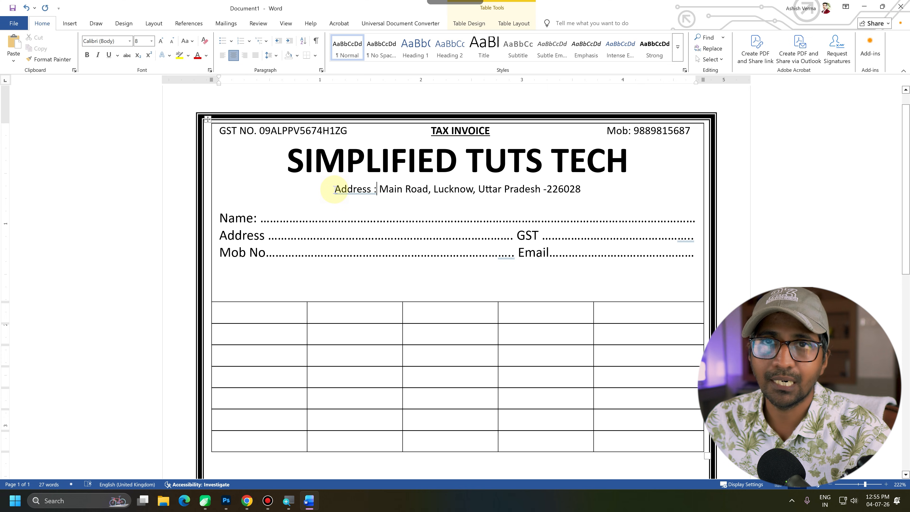
drag(334, 189, 575, 190)
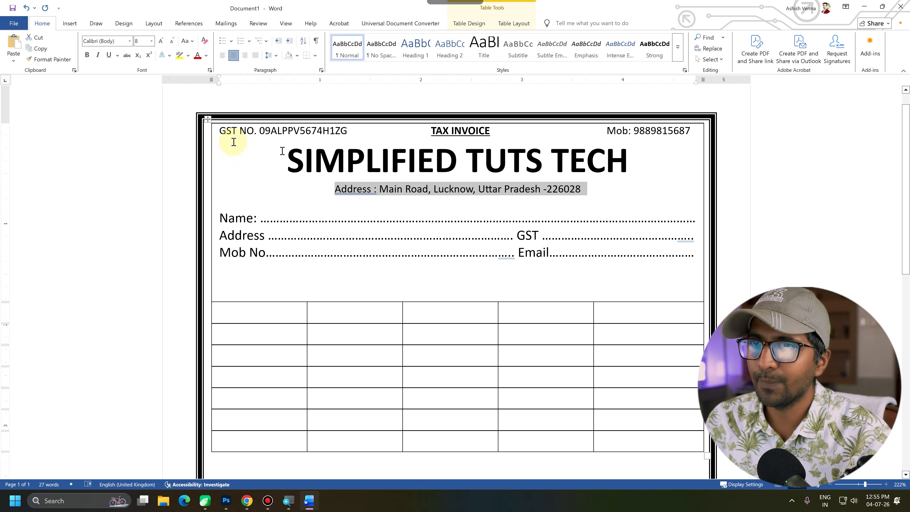
click(87, 55)
click(582, 203)
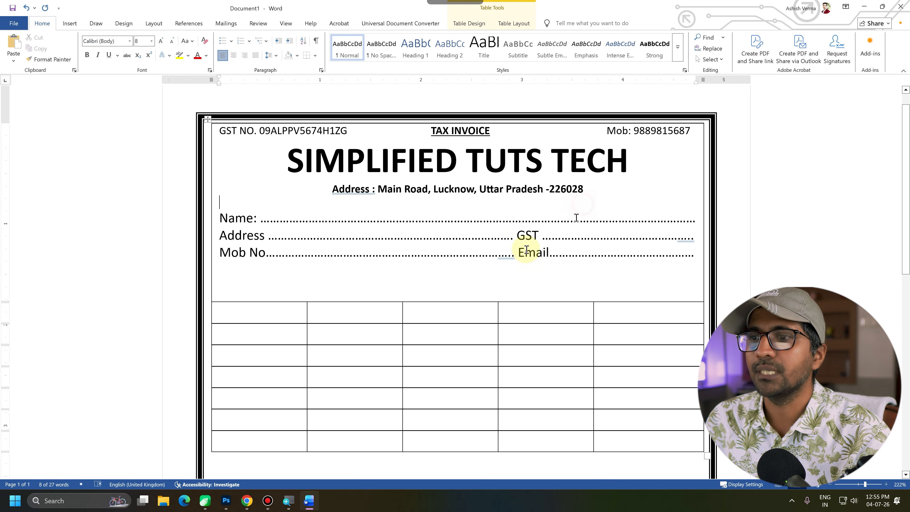
Set the line spacing of the Name, Address/GST and Mob No/Email lines to 1.5
scroll(356, 258, down, 3)
scroll(368, 197, up, 3)
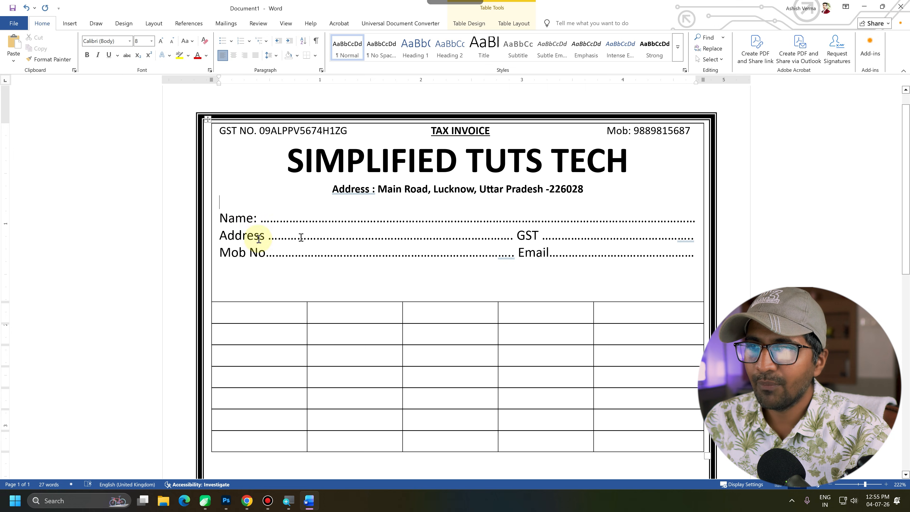
drag(673, 260, 231, 222)
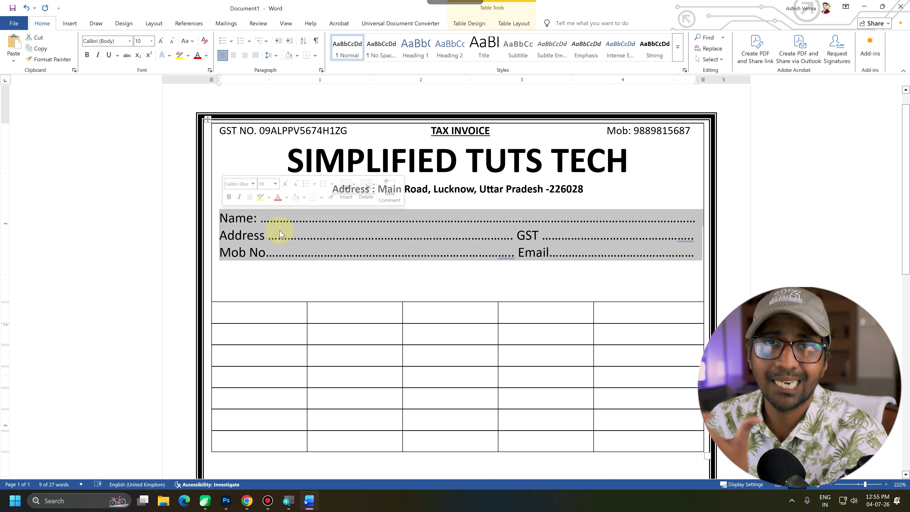
click(277, 56)
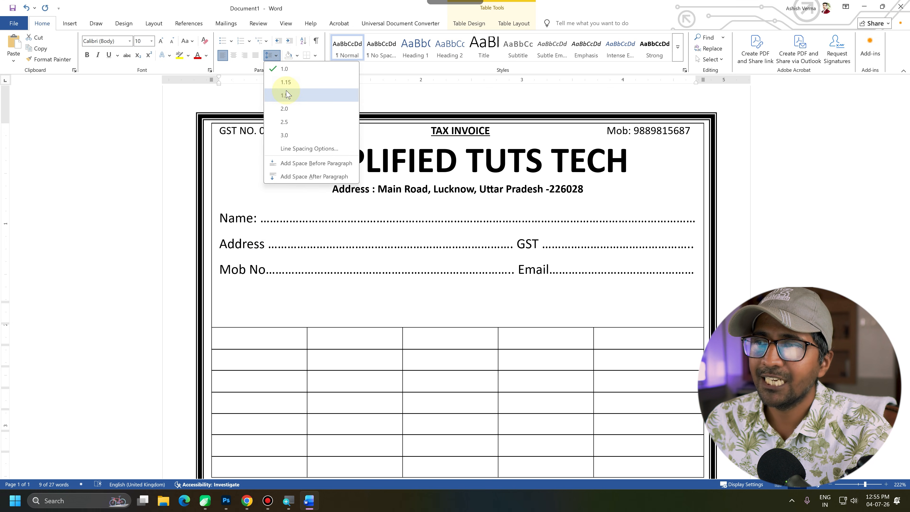
click(297, 96)
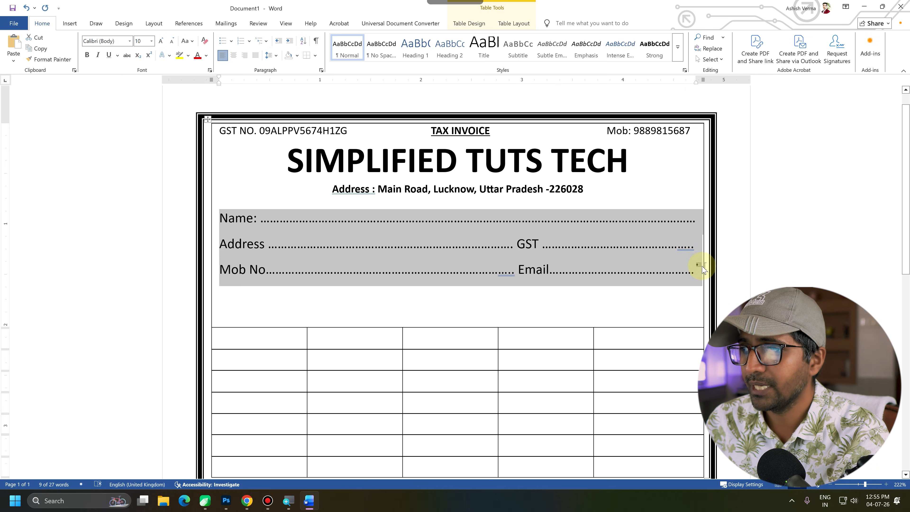
Delete the blank lines between the Mob No/Email line and the bottom of its table cell
click(696, 269)
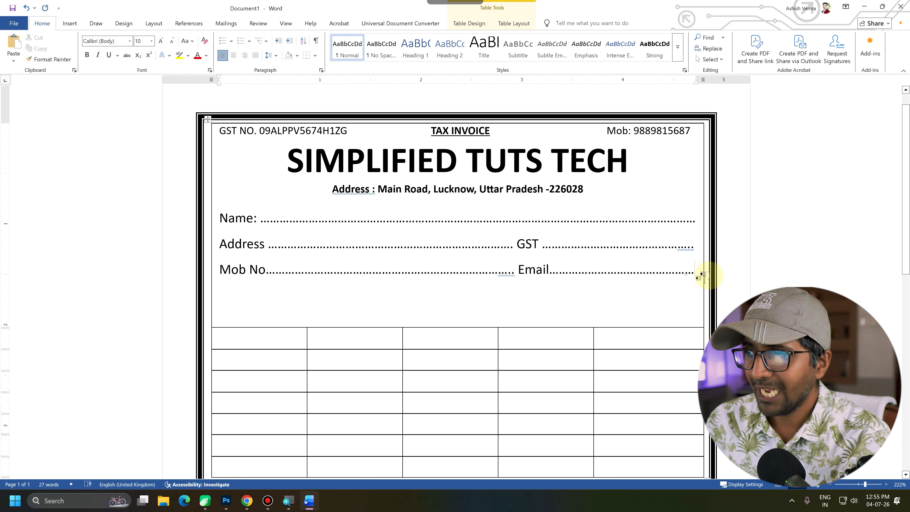
key(Delete)
key(Delete)
key(Delete)
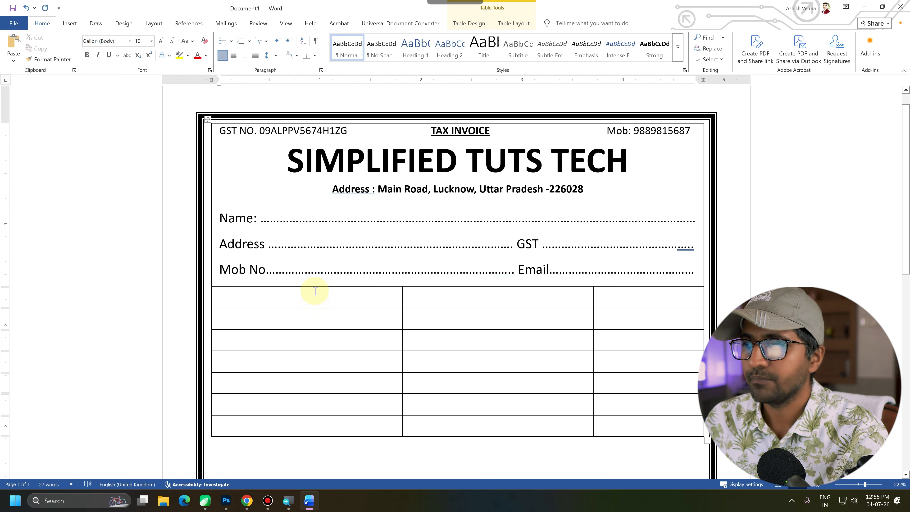
Fill the item table's first row with the column headings S.No., Particulars, Rate, Qty and Amount
scroll(258, 154, down, 3)
click(258, 145)
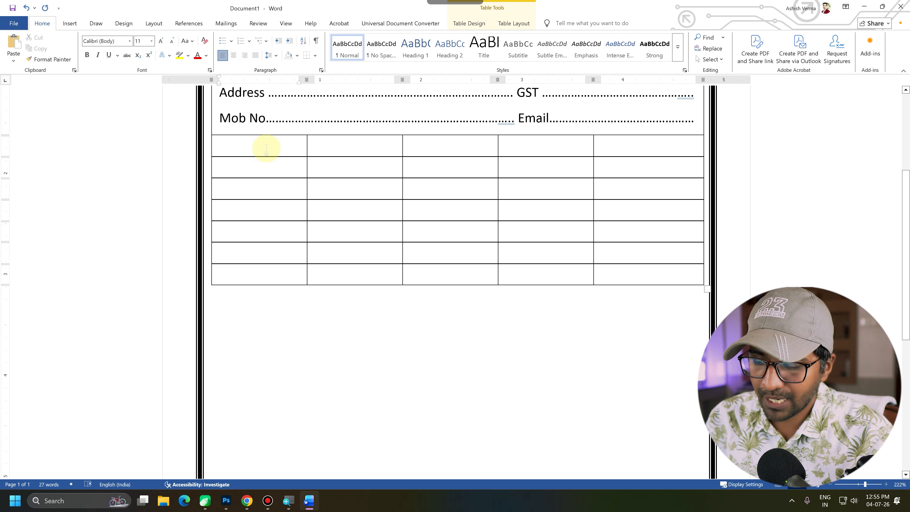
text(S.No.)
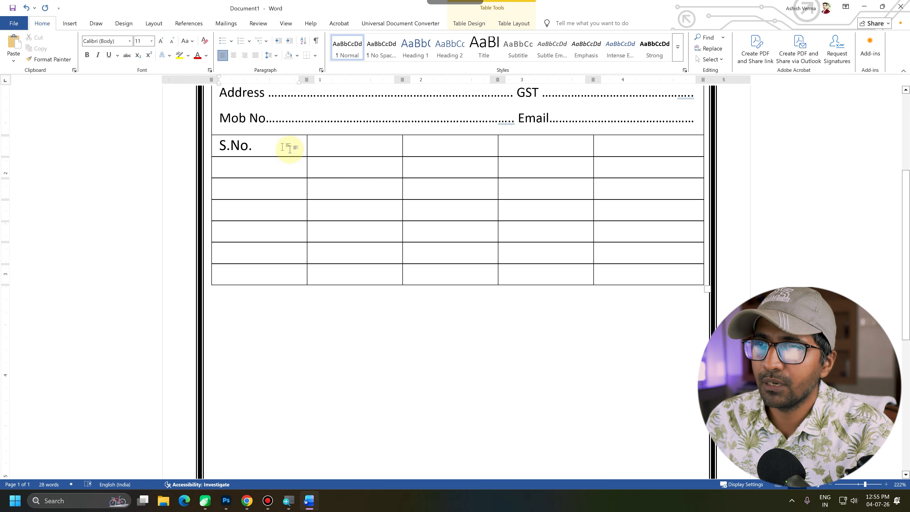
click(344, 154)
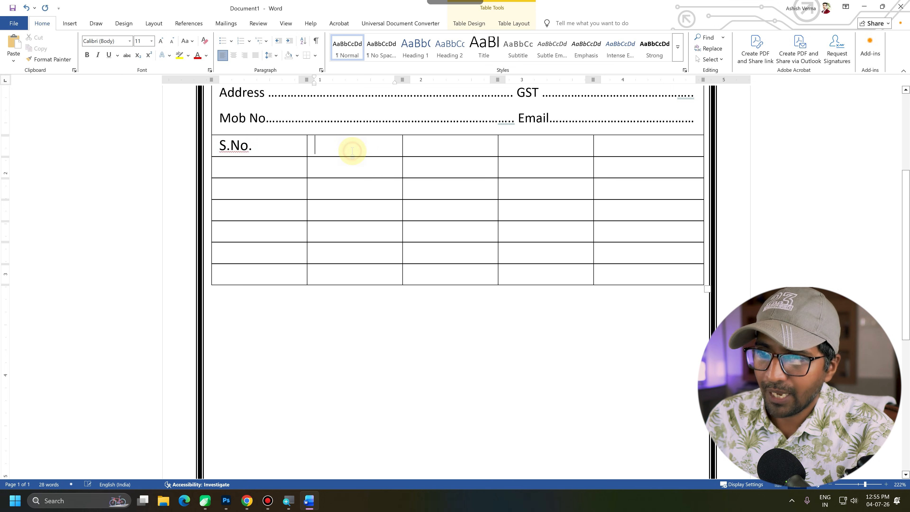
text(P)
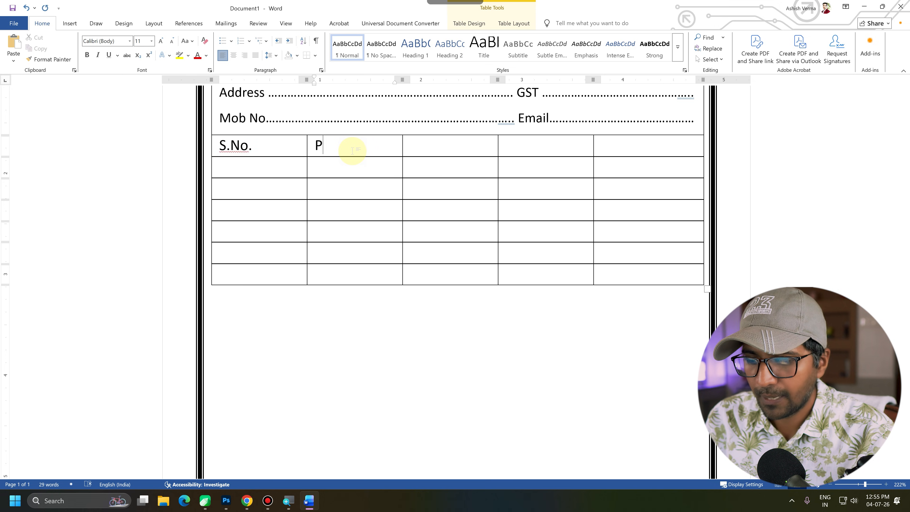
text(articulars)
click(431, 151)
text(Rate)
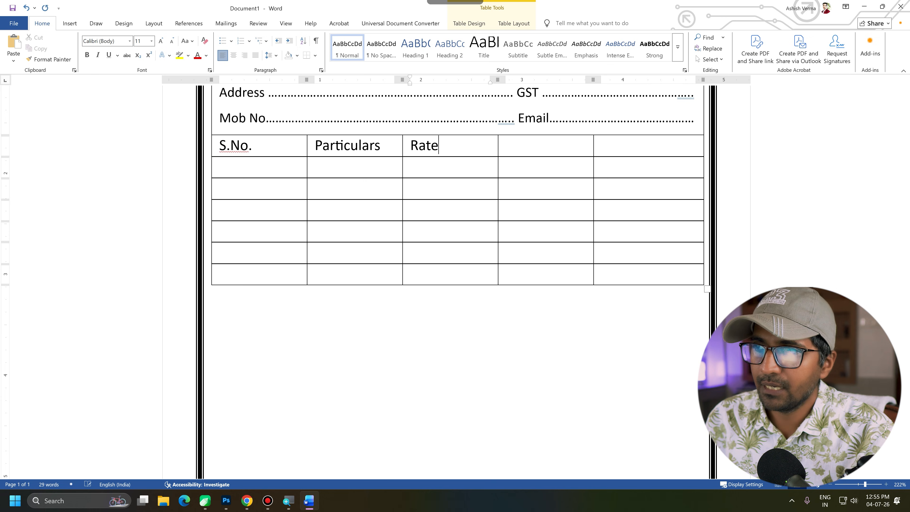
click(554, 154)
text(Qty)
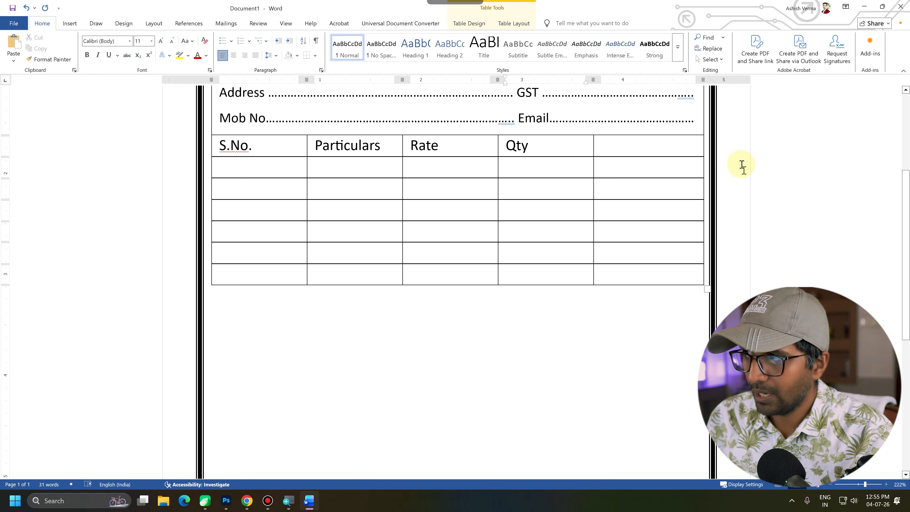
click(680, 145)
text(Amount)
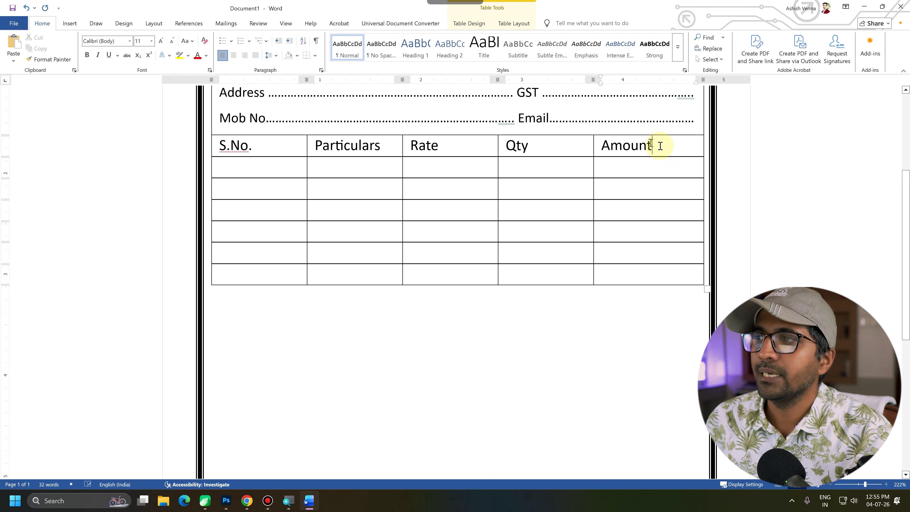
Format the item table's heading row at font size 10, bold and centred
drag(680, 146, 239, 139)
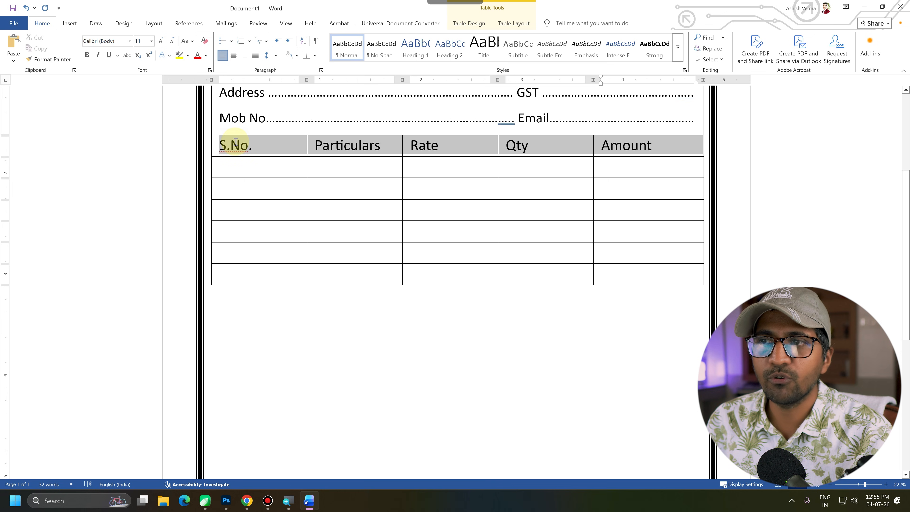
click(151, 42)
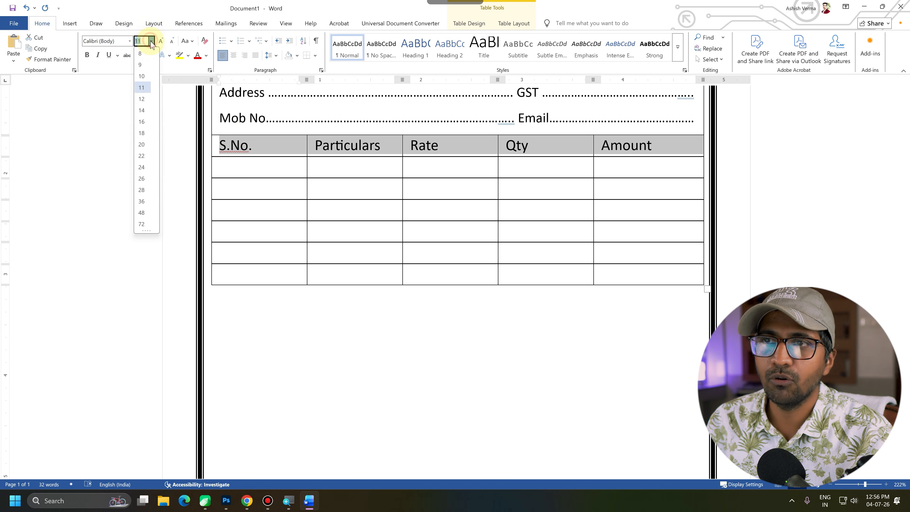
click(145, 76)
click(87, 54)
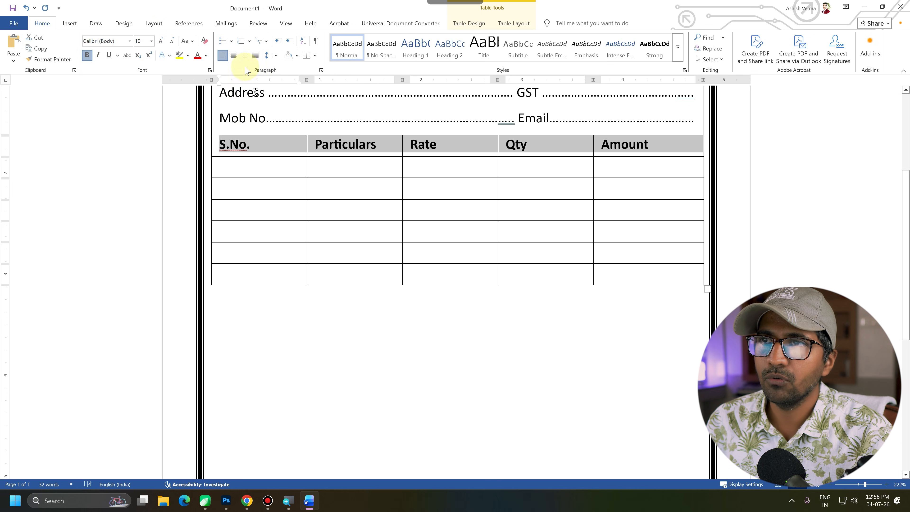
click(235, 57)
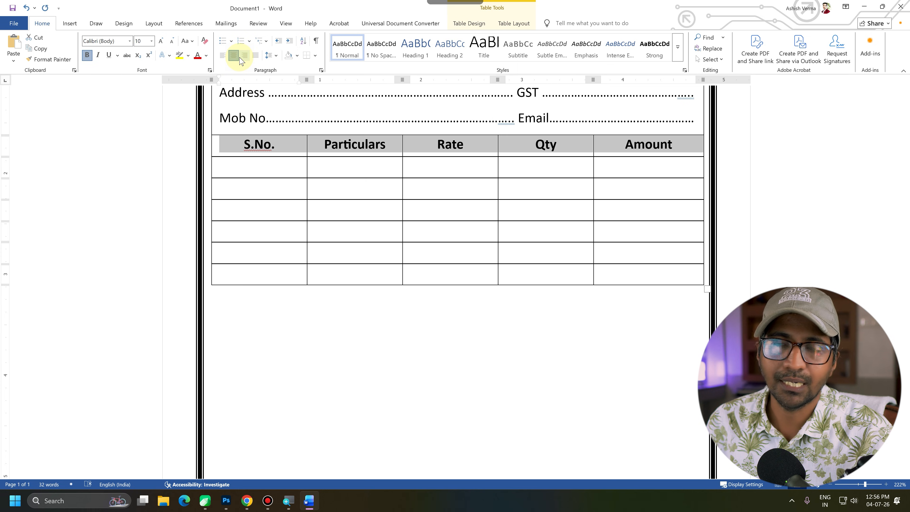
Narrow the S.No. column to just fit its heading, giving the freed width to the Particulars column
click(302, 160)
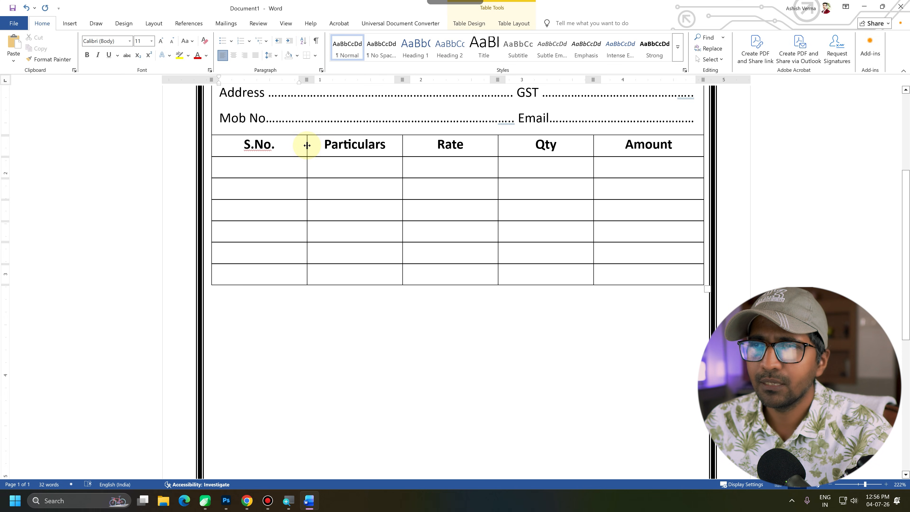
drag(307, 144, 257, 147)
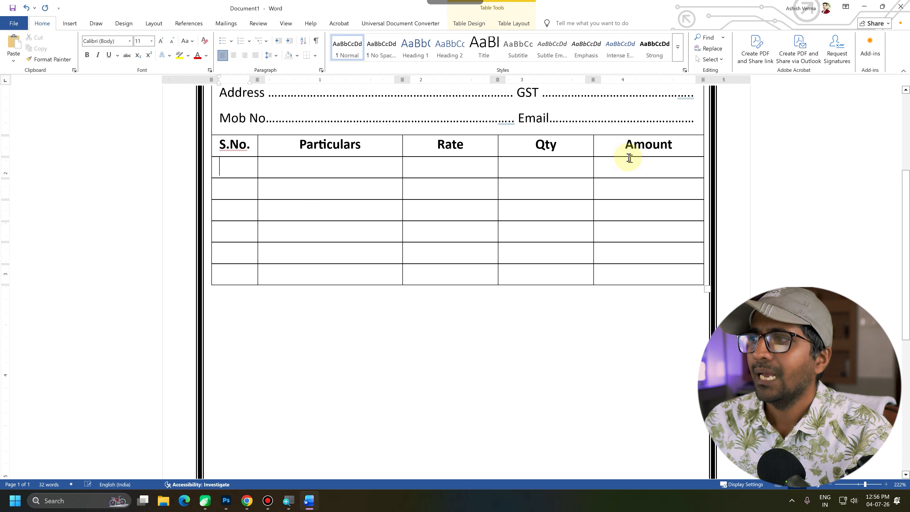
Narrow the Amount, Qty and Rate columns to just fit their headings, giving the freed width to the Particulars column
drag(593, 146, 634, 147)
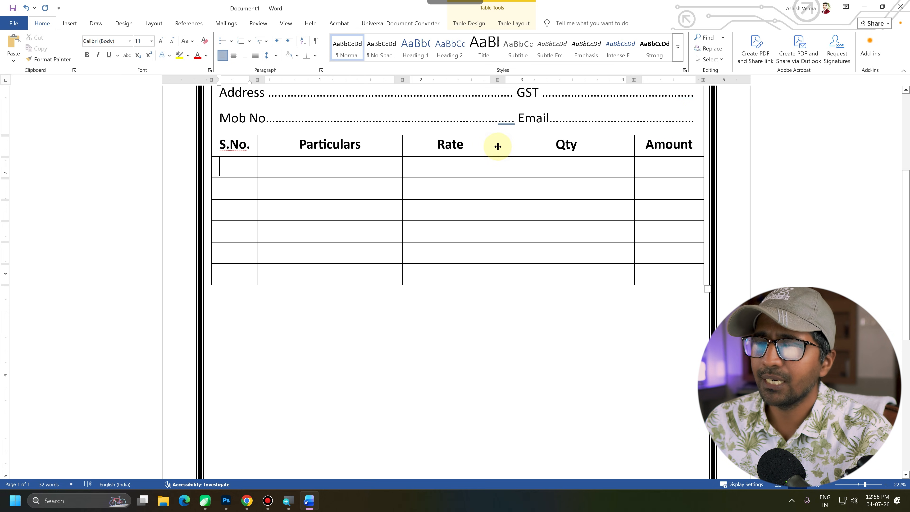
drag(498, 146, 590, 160)
drag(402, 145, 526, 166)
drag(528, 166, 527, 166)
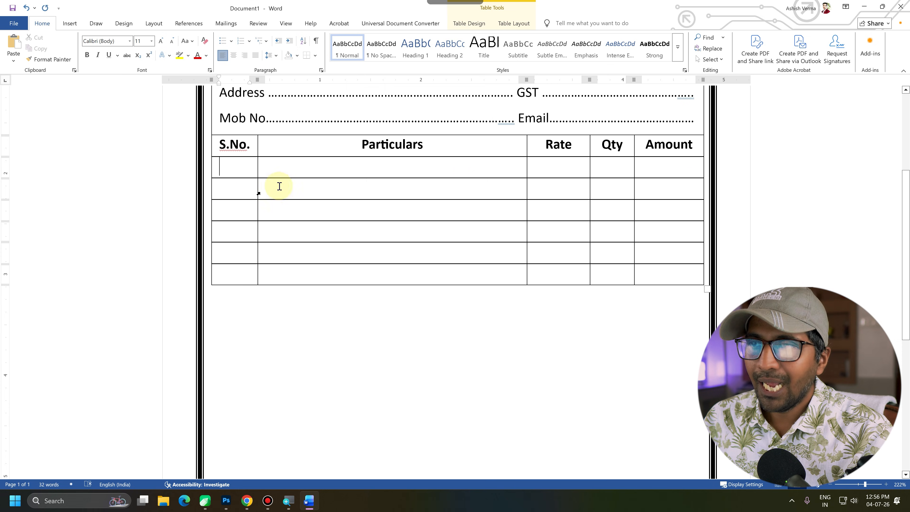
Add blank lines in the Particulars cell below the headings until the item table reaches almost to the page border's lower edge
click(286, 170)
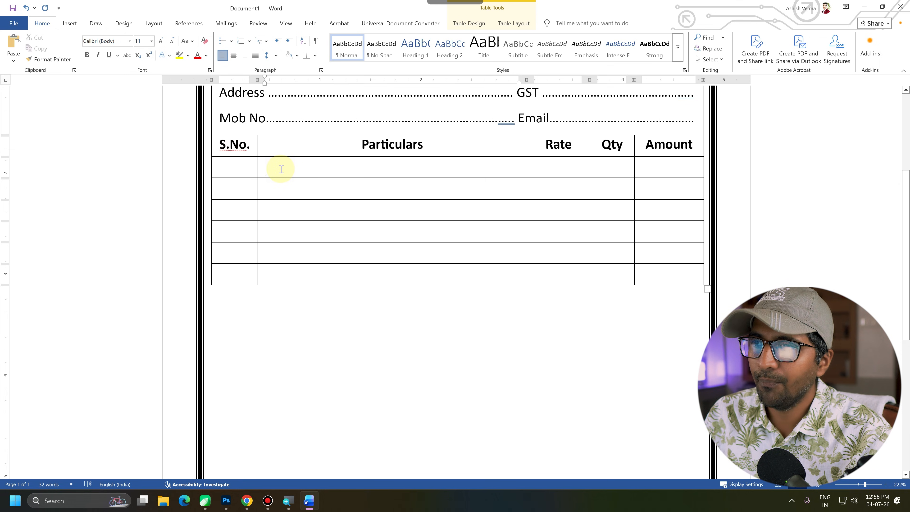
key(Return)
key(Return)
key(Return)
key(Return)
key(Return)
key(Return)
key(Return)
key(Return)
key(Return)
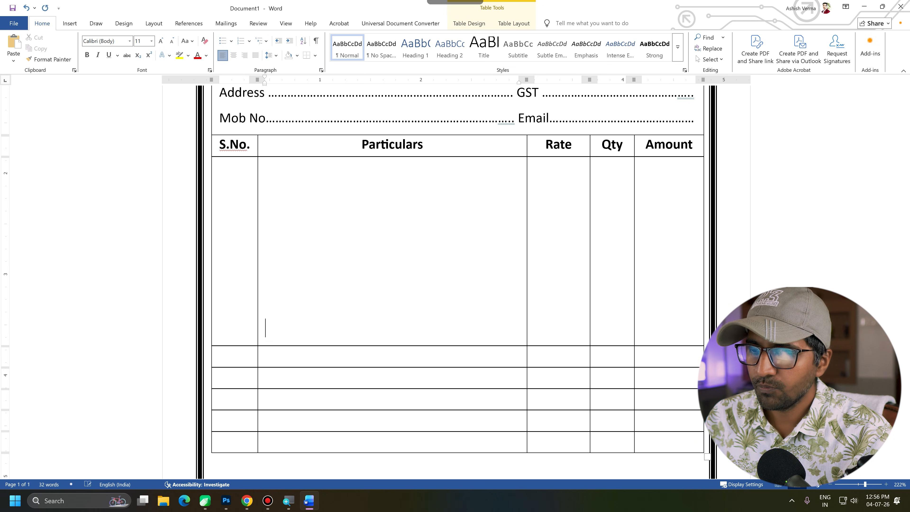
scroll(355, 179, down, 5)
key(Return)
key(Return)
key(Return)
key(Return)
key(Return)
key(Return)
key(Return)
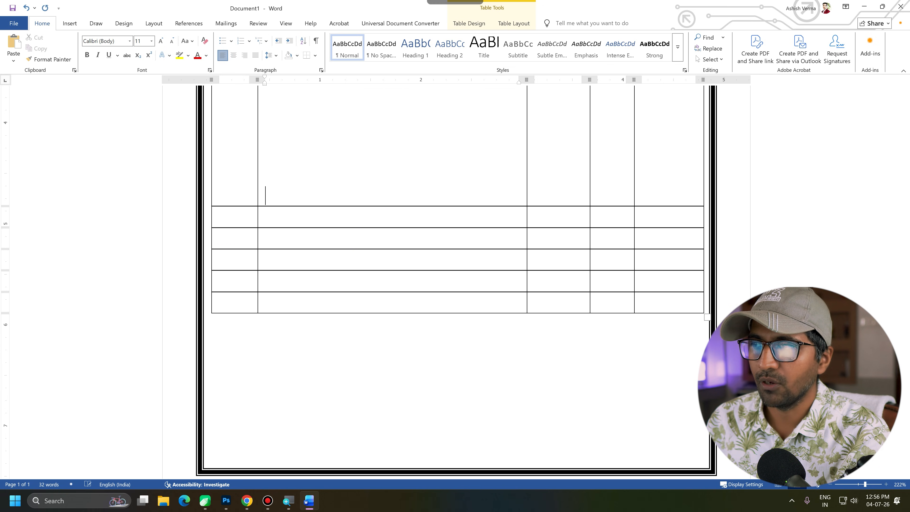
key(Return)
key(Return)
key(Return)
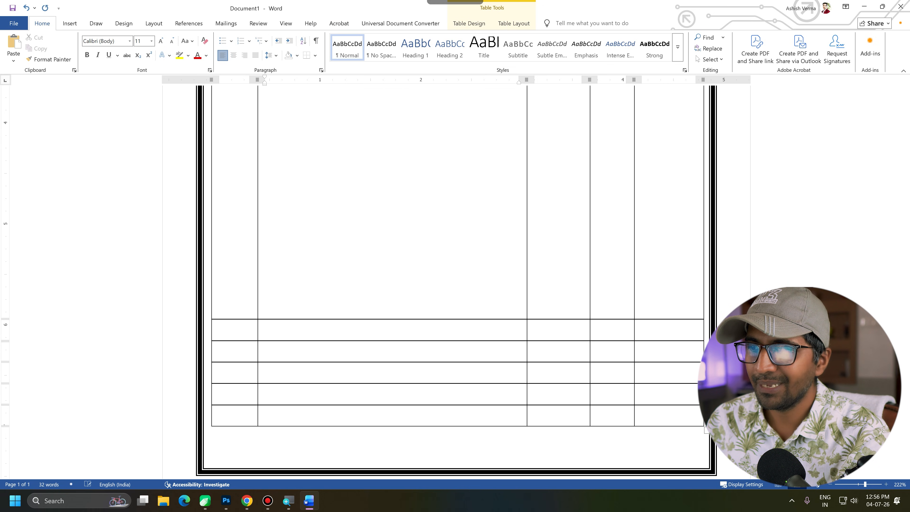
key(Return)
scroll(442, 284, up, 10)
scroll(443, 284, down, 6)
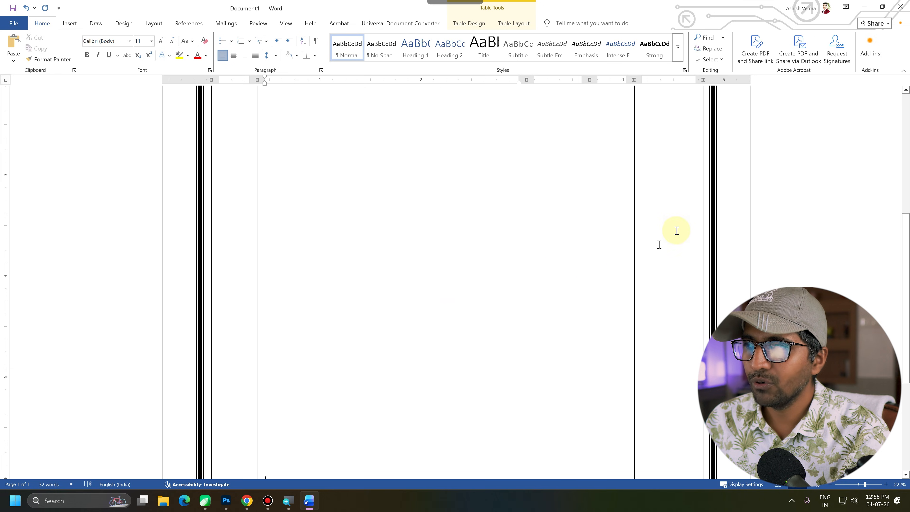
scroll(443, 285, down, 5)
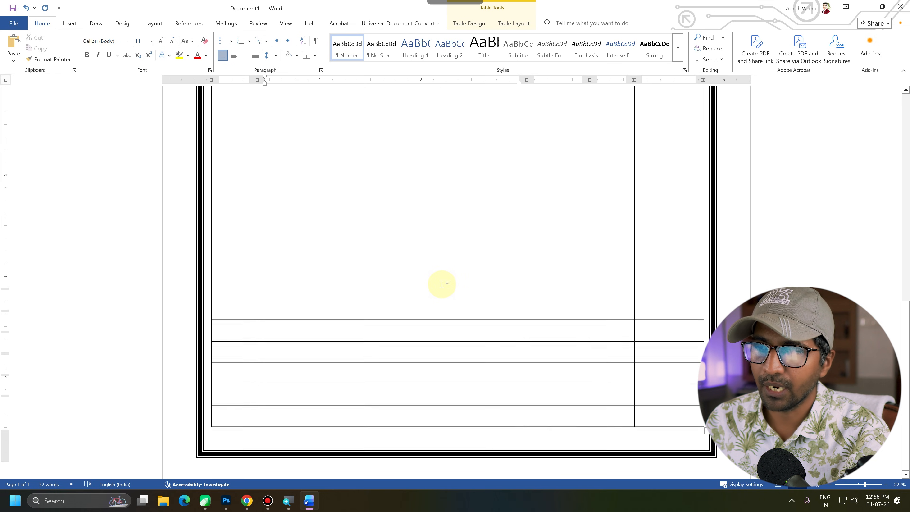
Merge all cells of the table's last row into a single cell
click(321, 303)
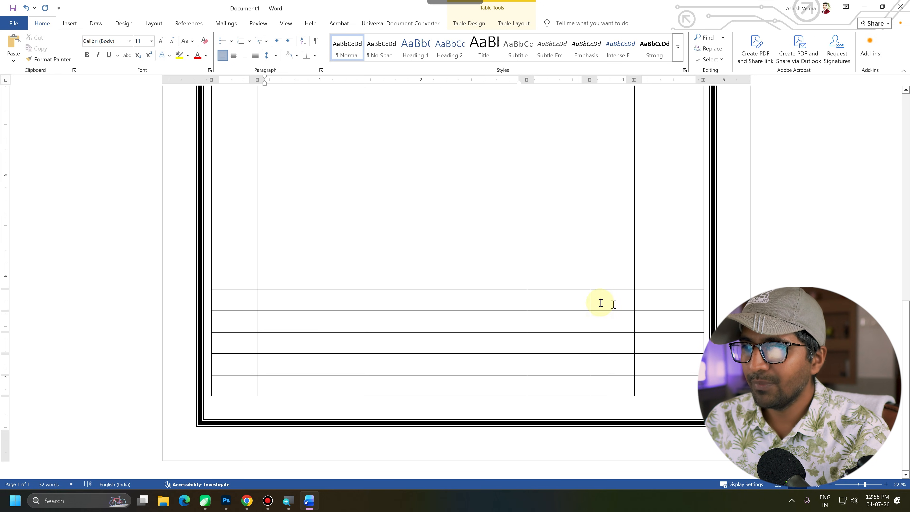
click(572, 299)
click(608, 303)
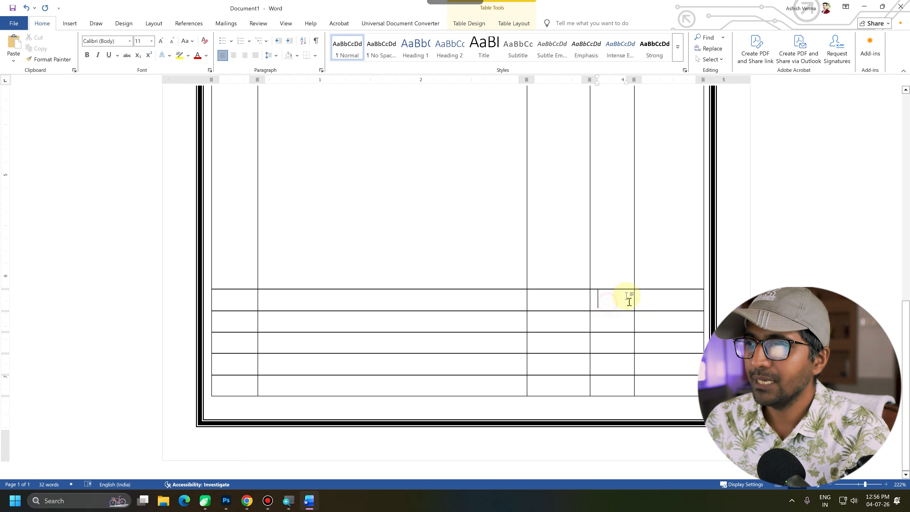
click(609, 384)
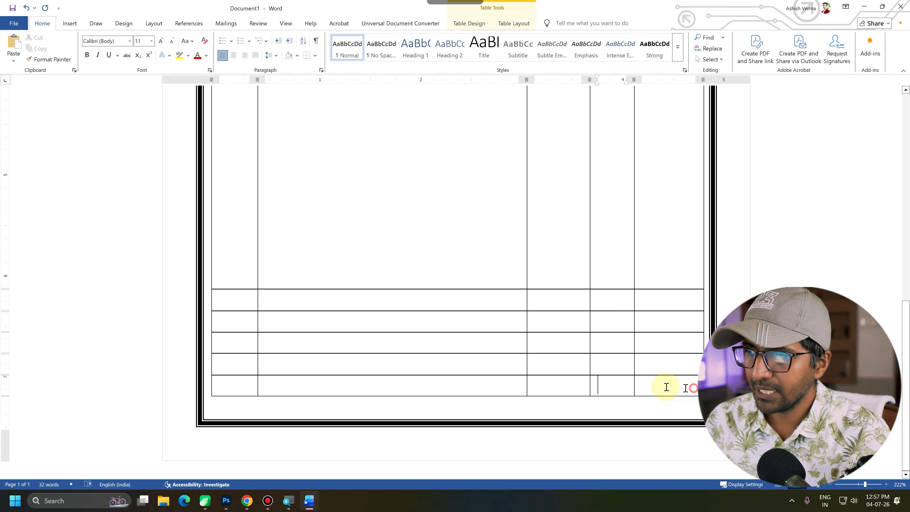
drag(665, 386, 243, 392)
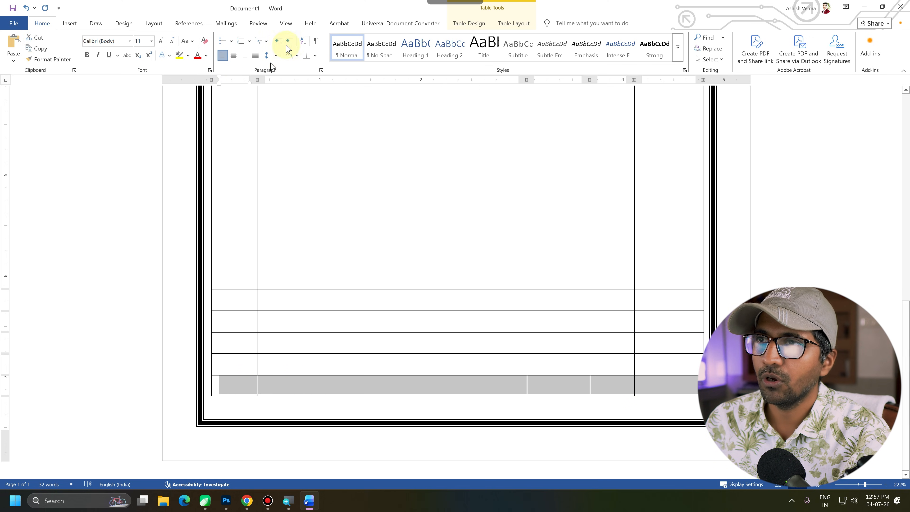
click(513, 24)
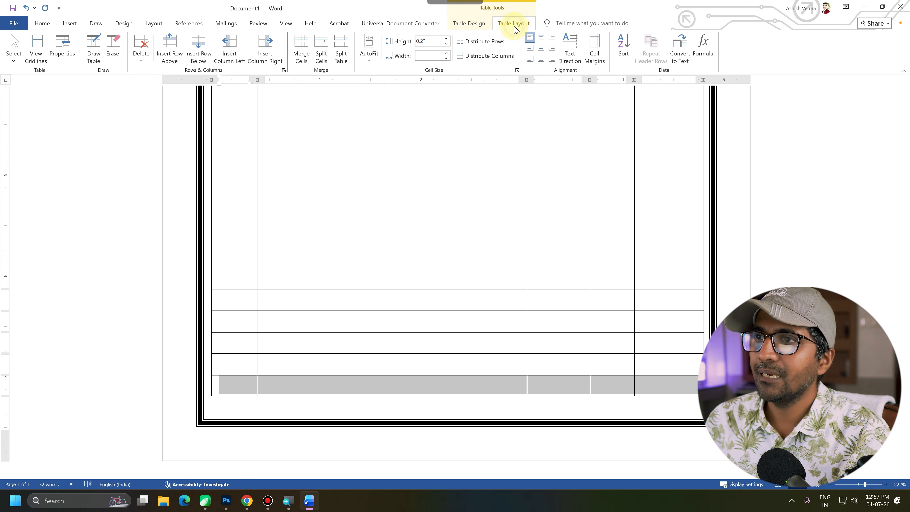
click(299, 49)
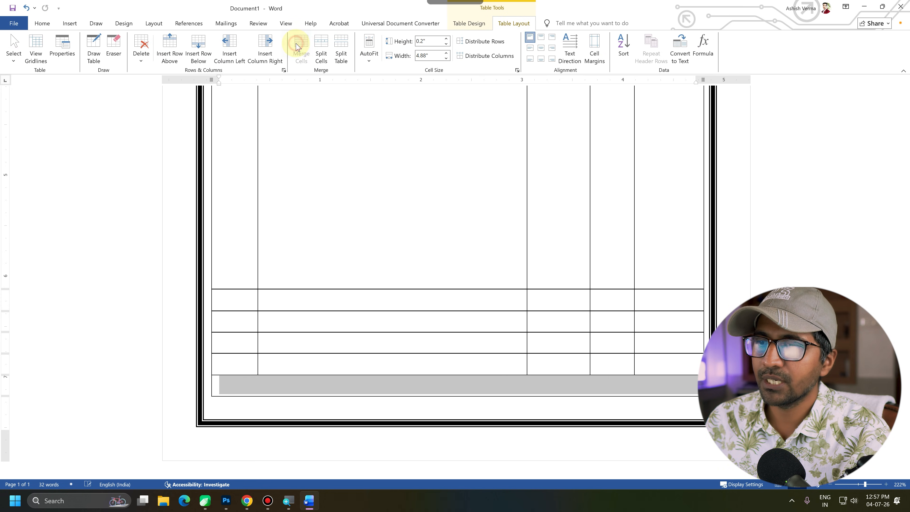
Enter "Signature" in the merged last row, at font size 10 and right-aligned
click(304, 392)
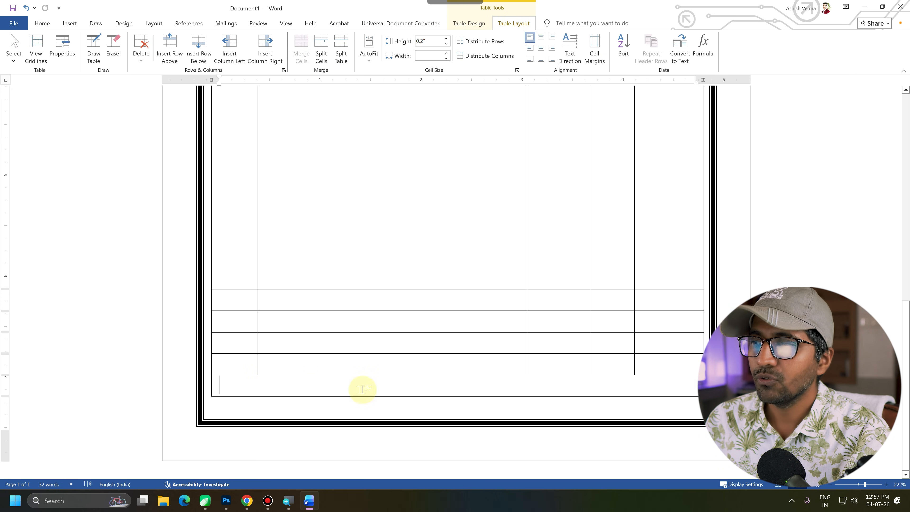
text(S)
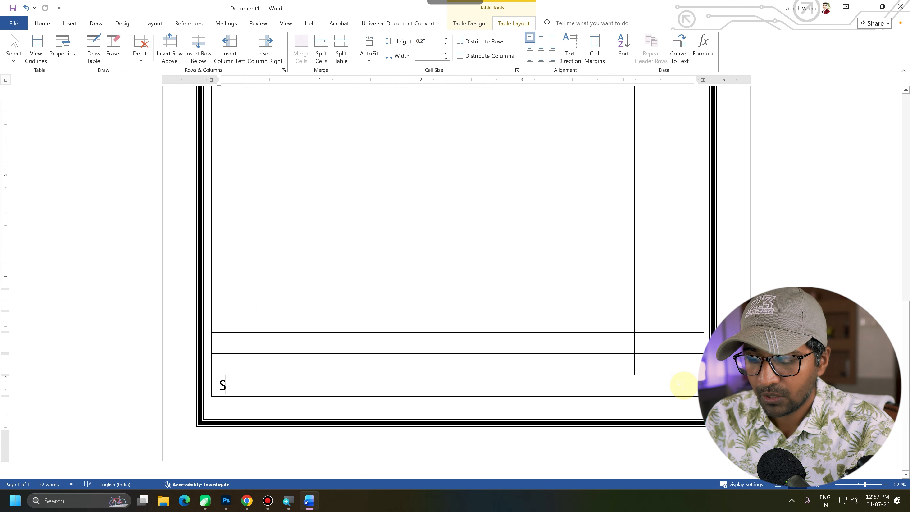
text(ignature)
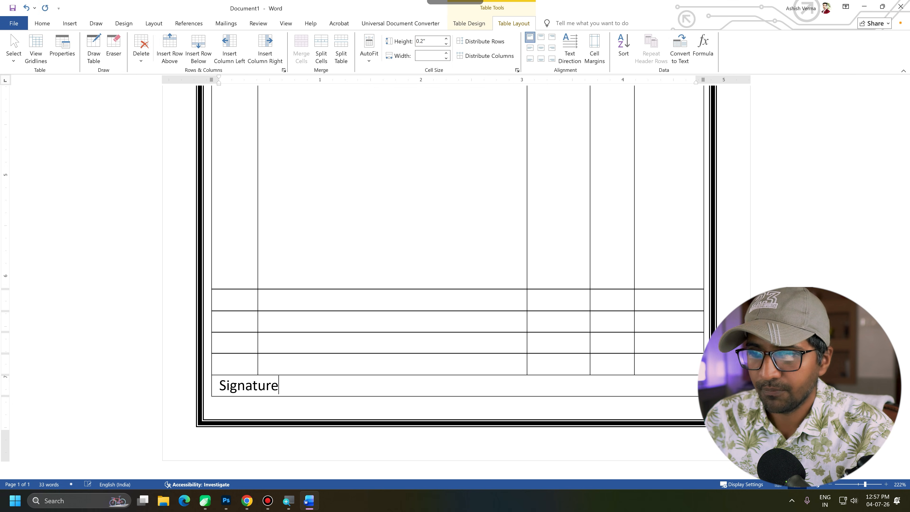
double_click(223, 385)
click(41, 24)
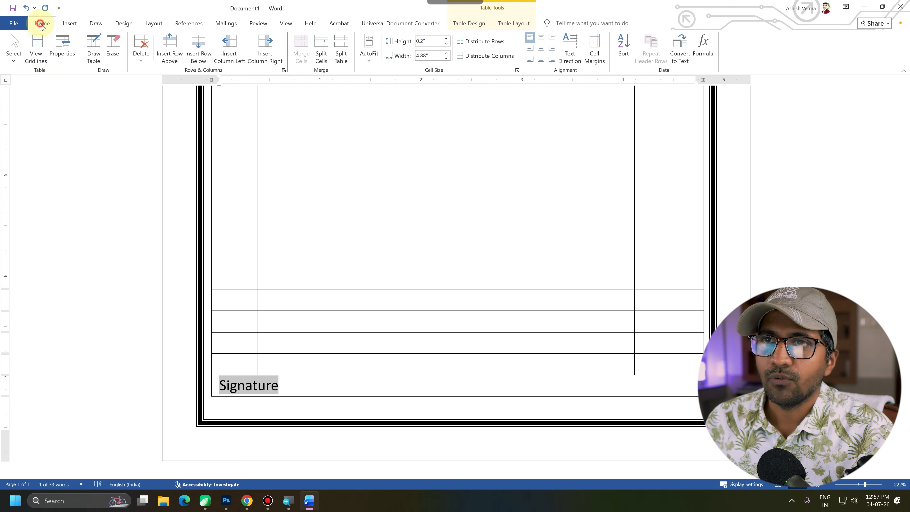
click(151, 41)
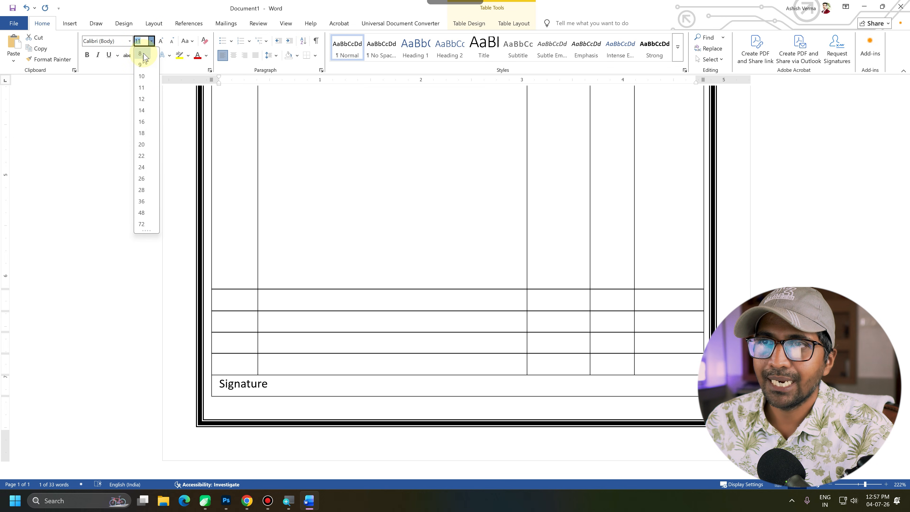
click(141, 77)
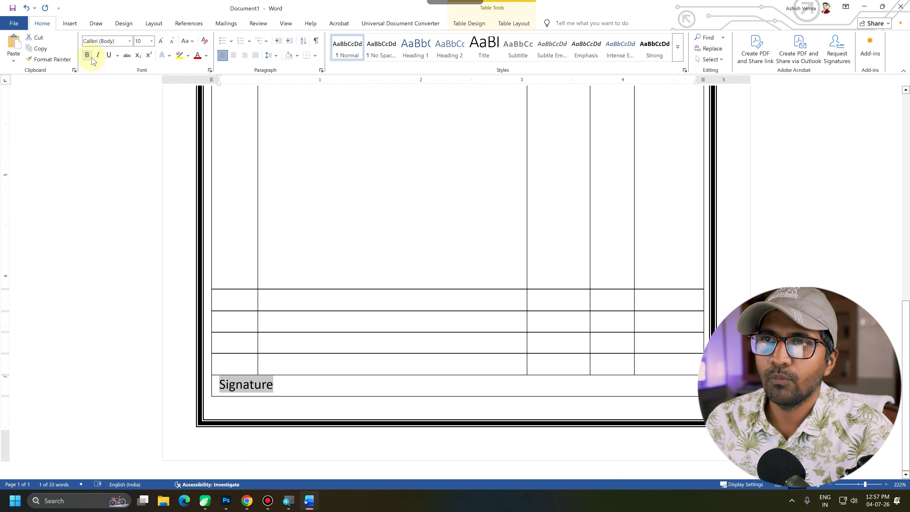
click(244, 55)
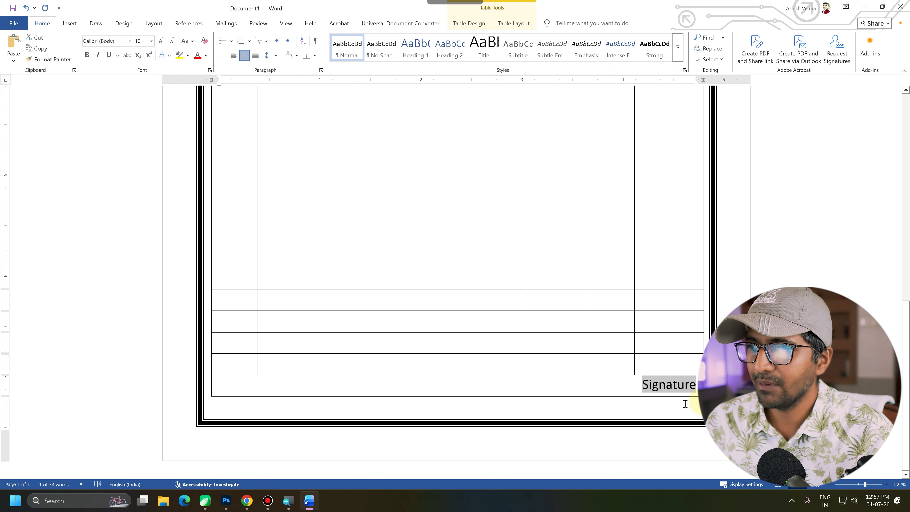
Insert two blank lines above Signature and remove one blank line from the tall item row to keep the table inside the page border
click(641, 384)
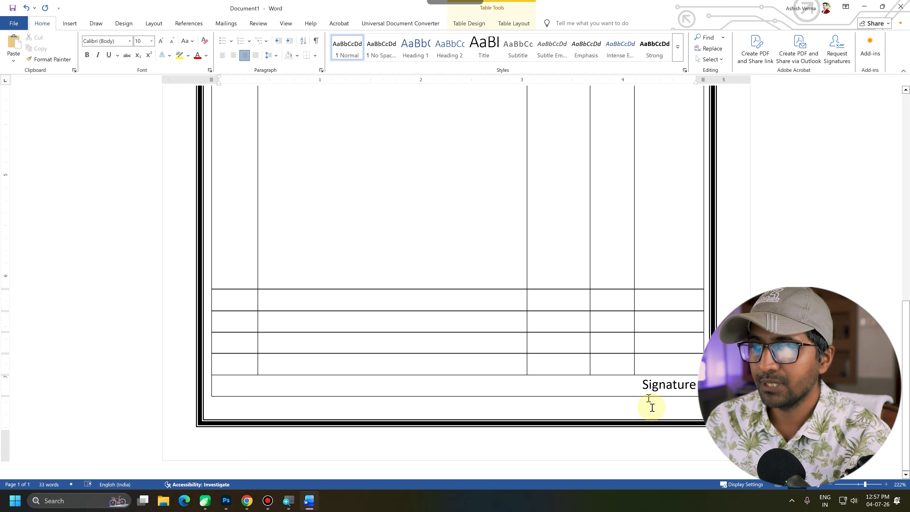
key(Return)
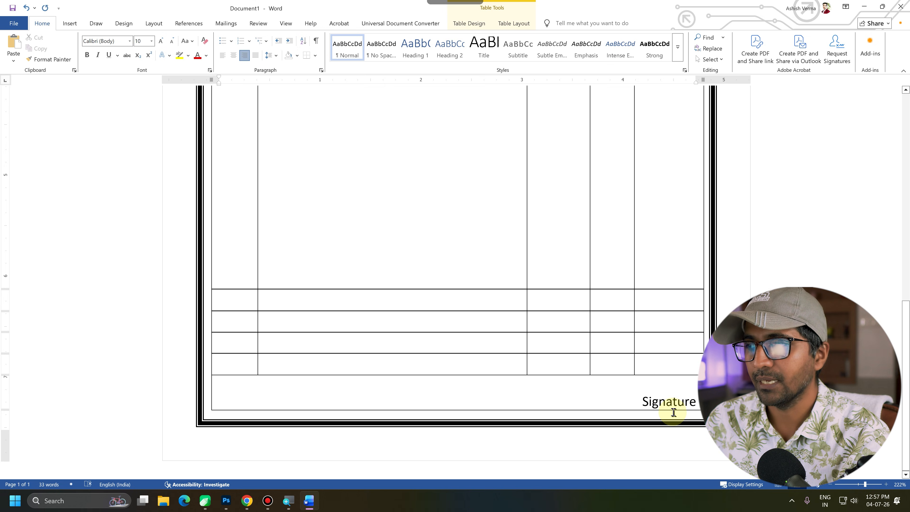
key(Return)
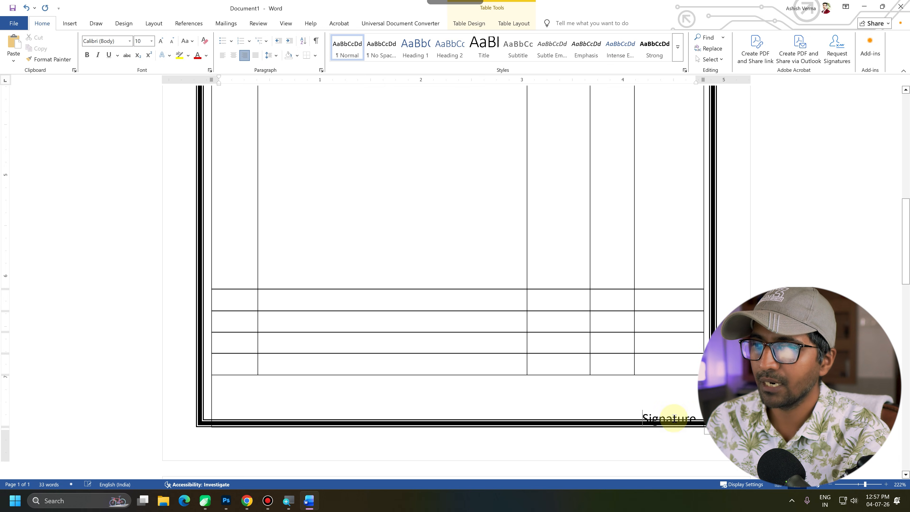
click(499, 200)
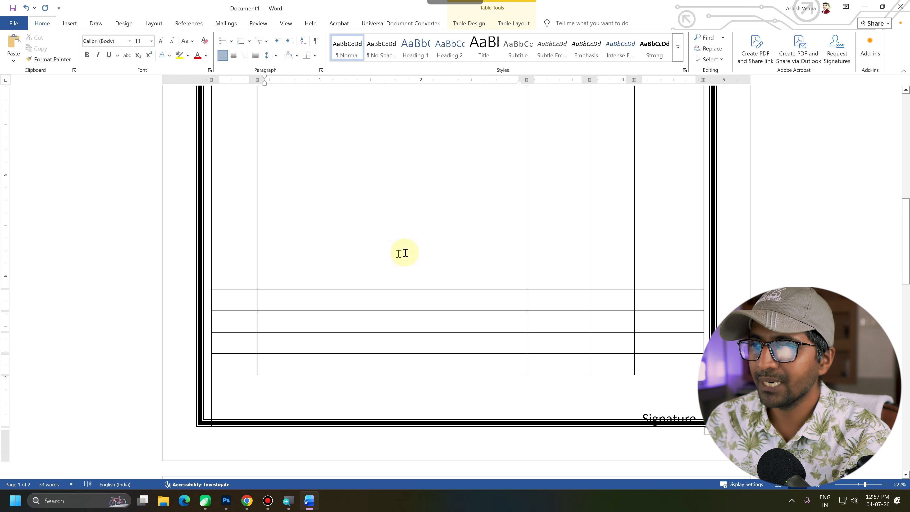
key(BackSpace)
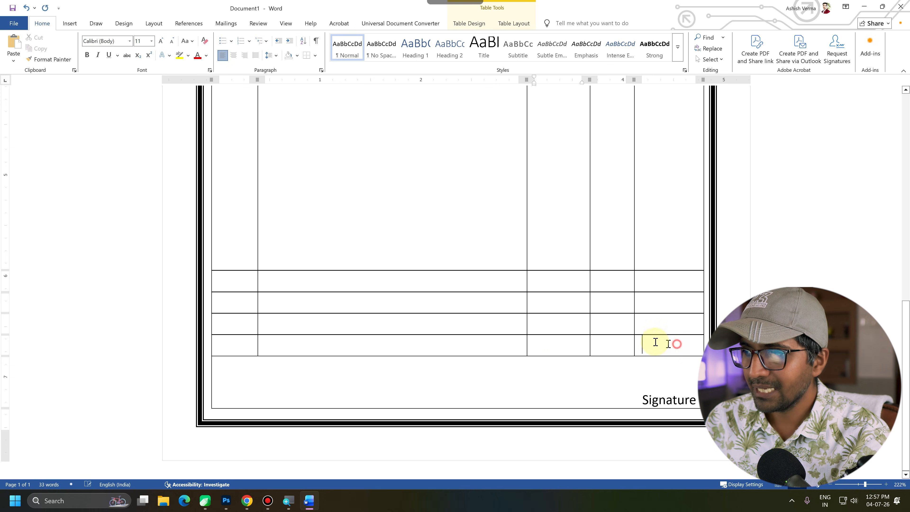
Merge the cells of the row above Signature into one and enter "Rupee in words"
drag(649, 343, 239, 347)
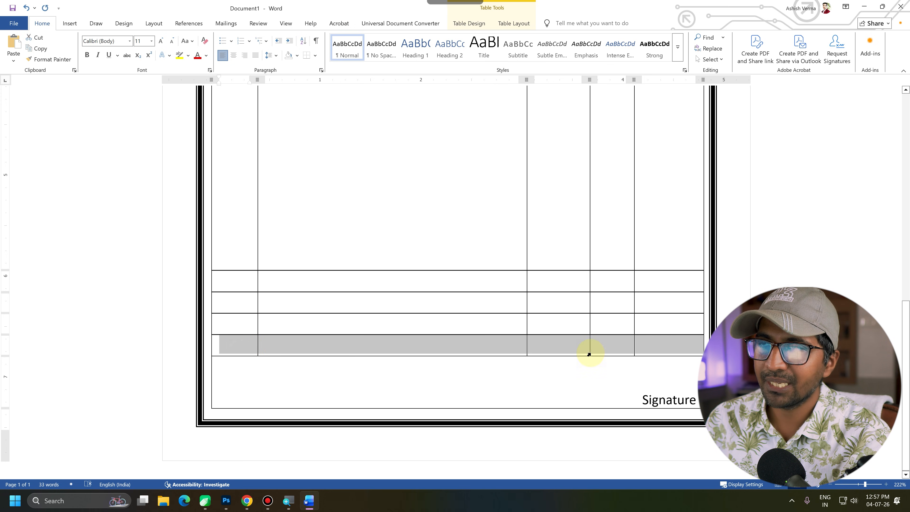
click(512, 24)
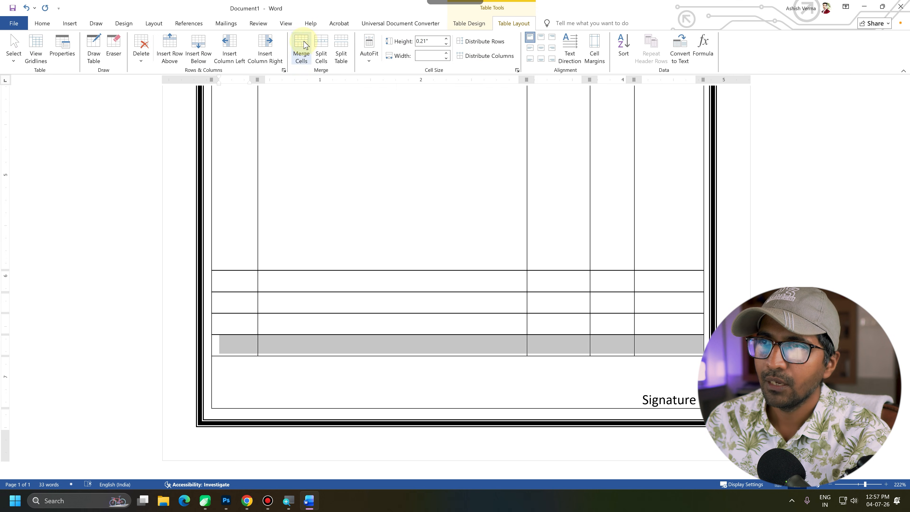
click(301, 47)
click(243, 340)
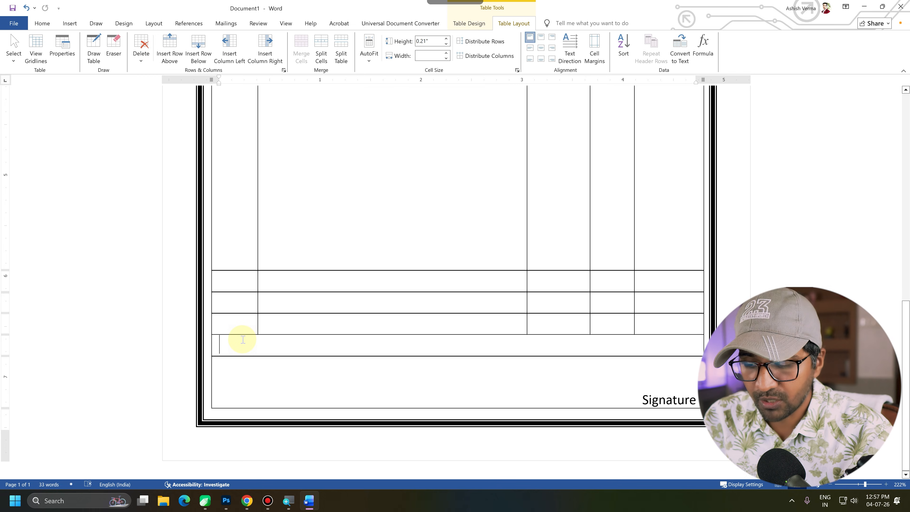
text(Rupee in words)
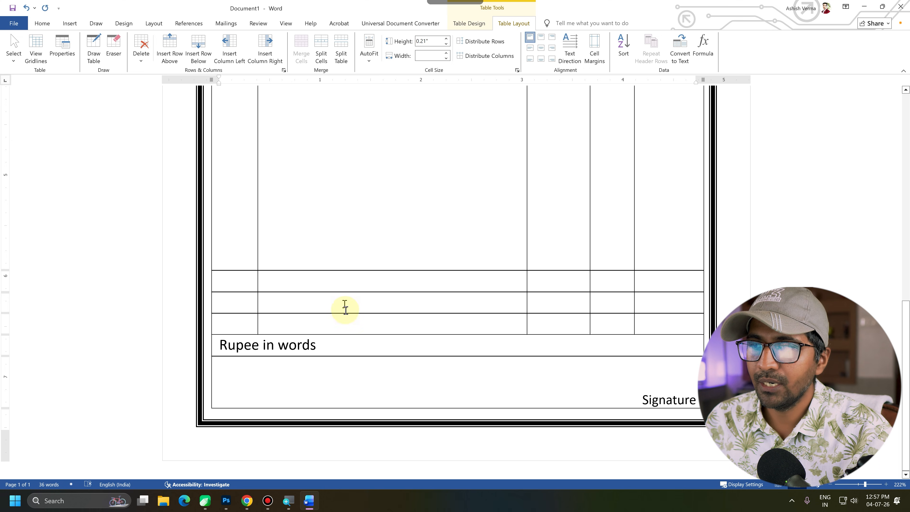
Set the "Rupee in words" text to font size 10
drag(318, 346, 214, 344)
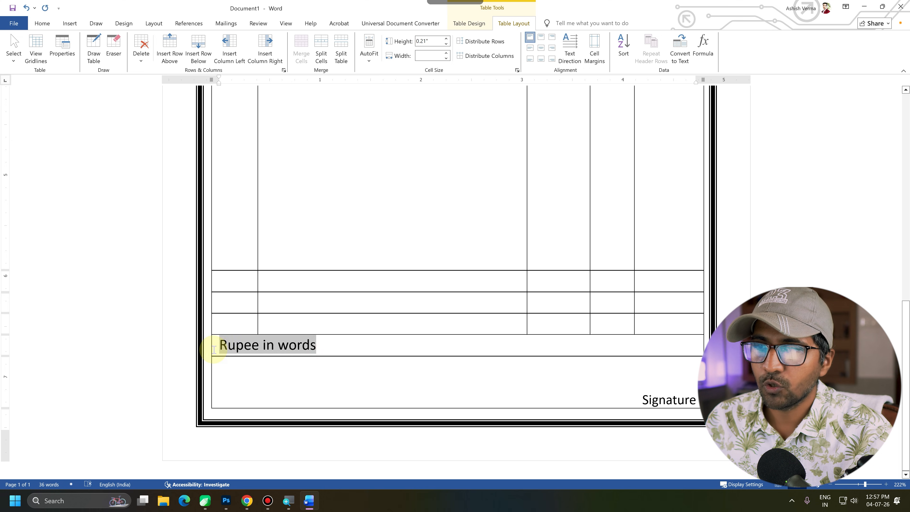
click(41, 23)
click(151, 41)
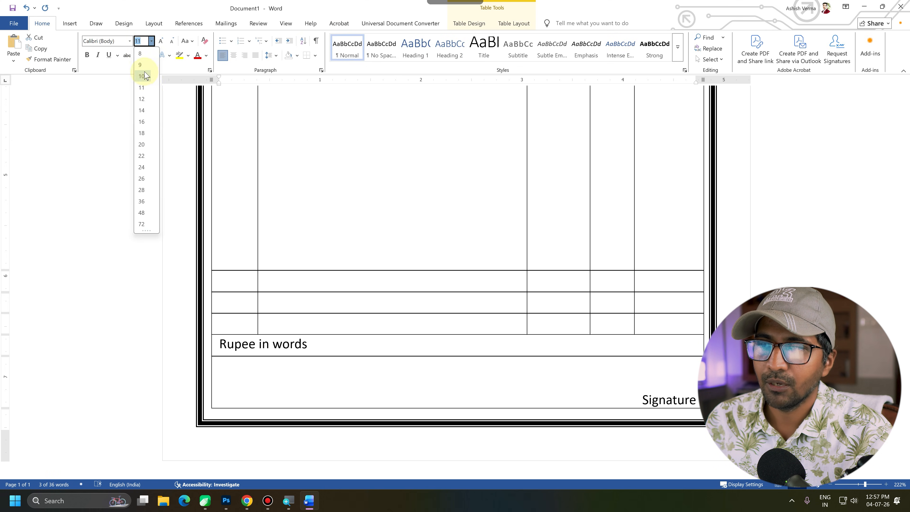
click(142, 76)
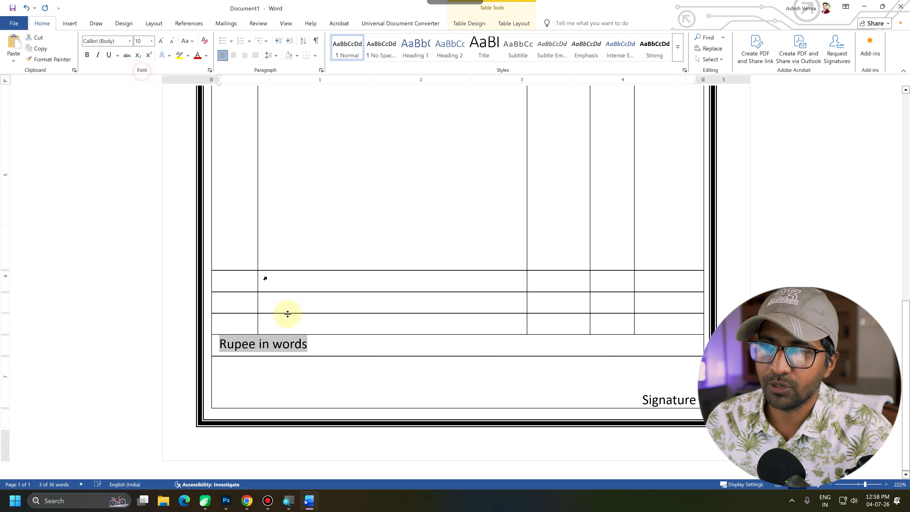
click(323, 345)
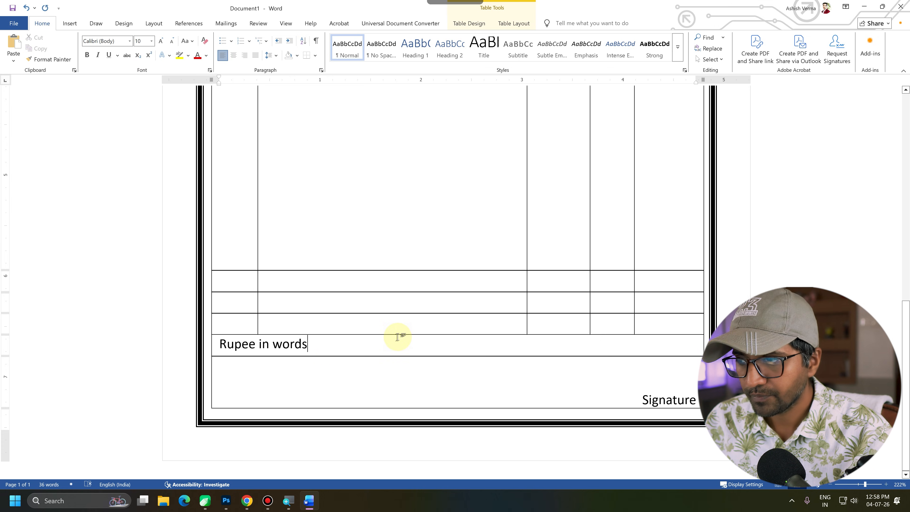
Draw a horizontal divider across the last two columns near the bottom of the tall item row with the Draw Table tool
click(647, 327)
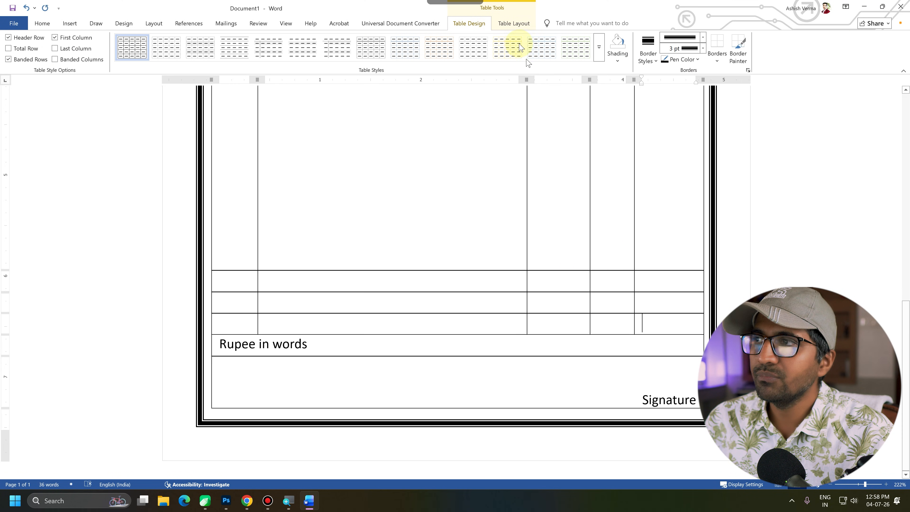
click(514, 25)
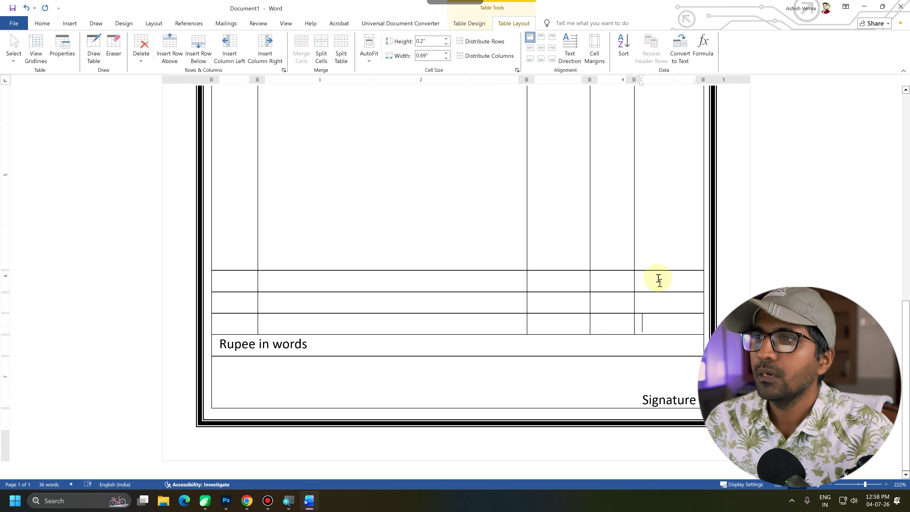
click(91, 41)
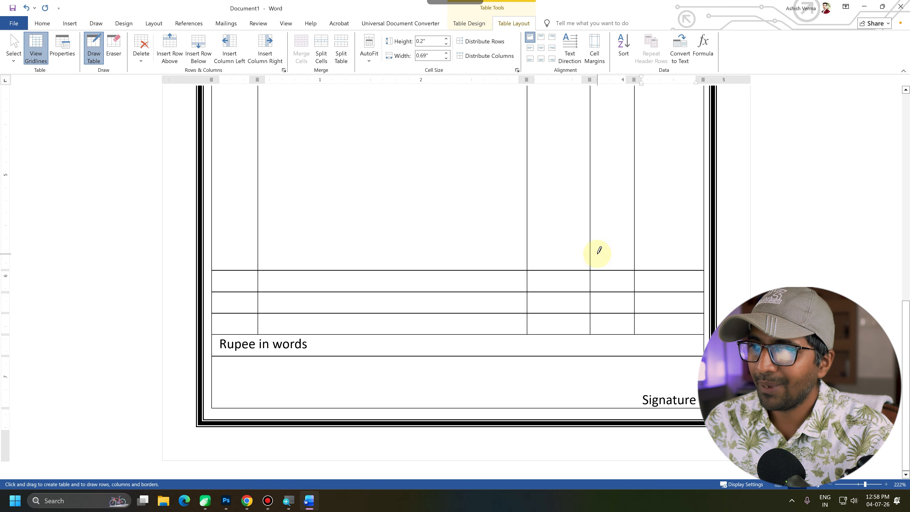
drag(591, 252, 669, 248)
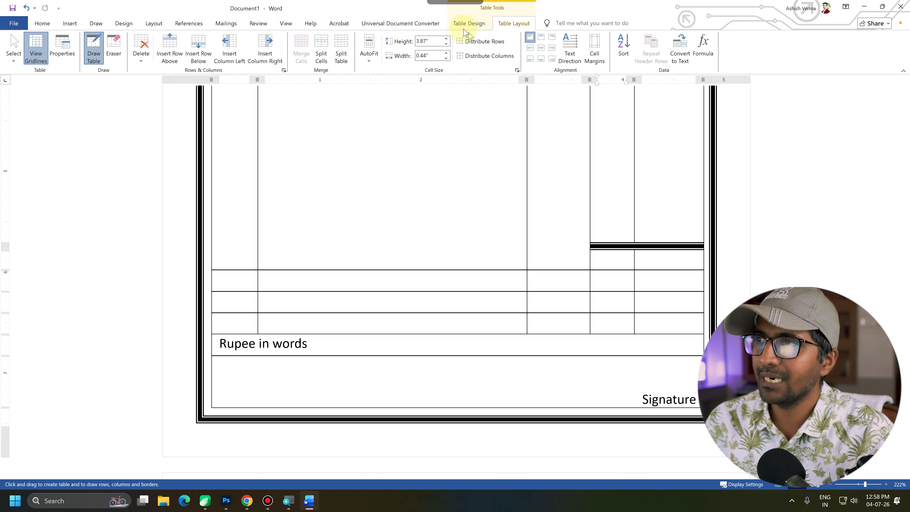
Redraw the thick divider as a single 1 pt line and draw two more dividers above it across the last two columns
click(468, 23)
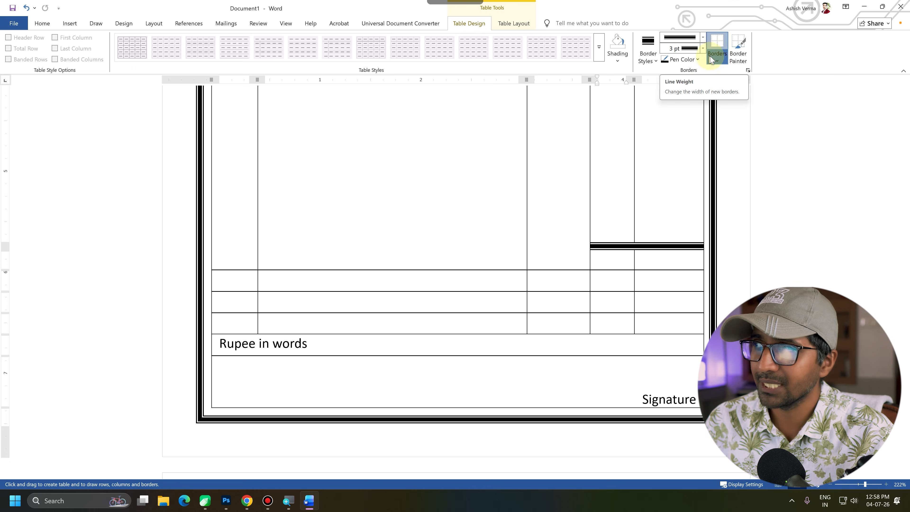
click(702, 38)
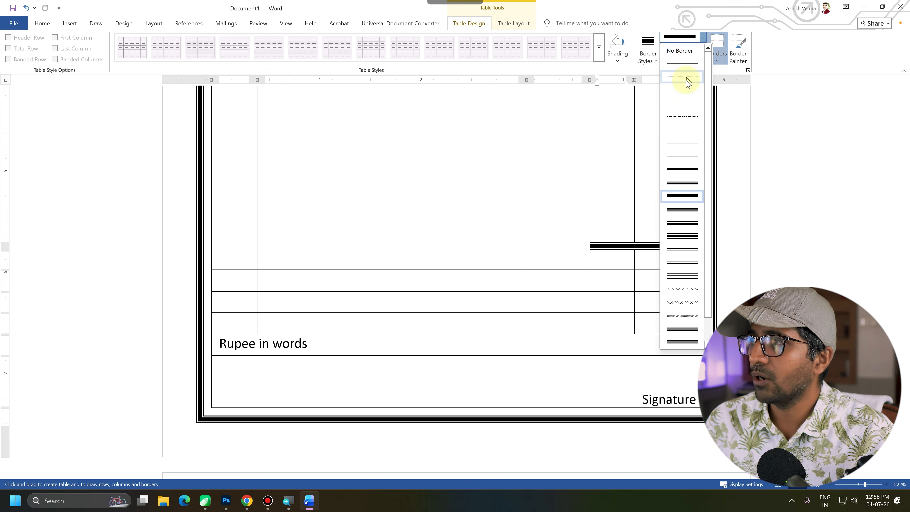
click(678, 65)
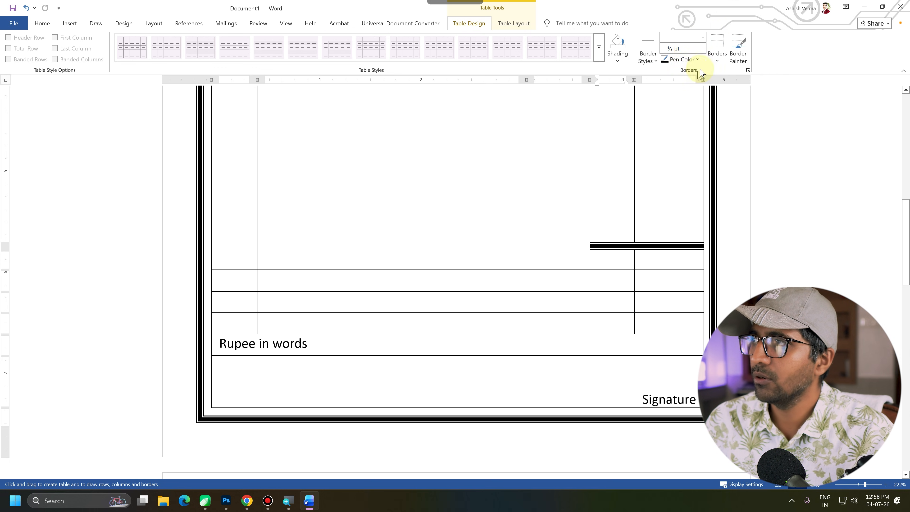
click(703, 48)
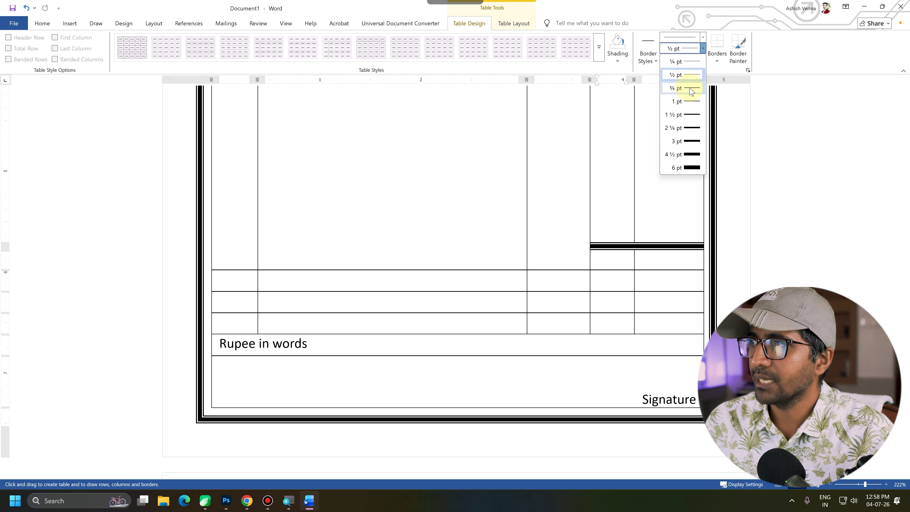
click(682, 101)
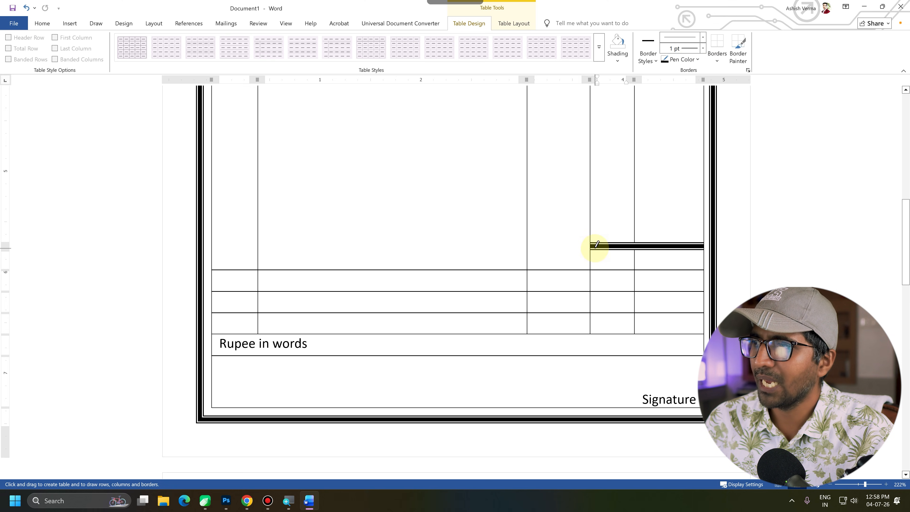
drag(592, 245, 701, 243)
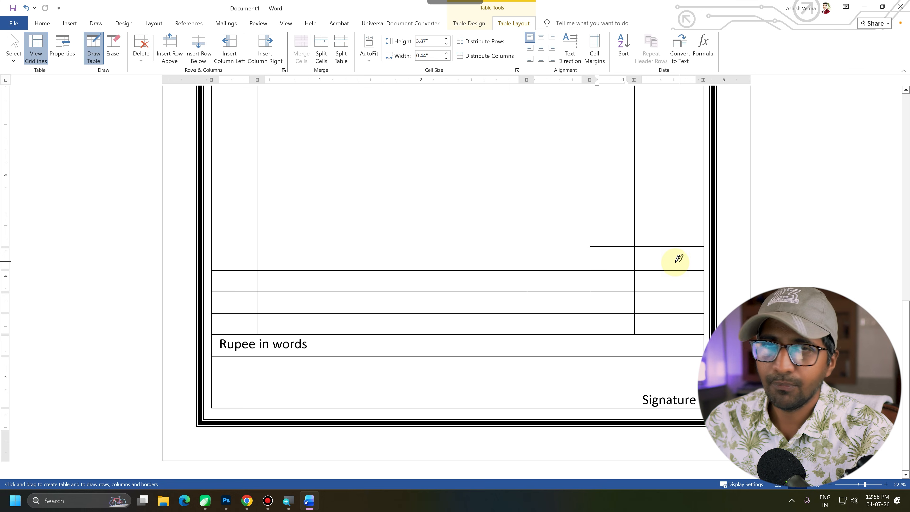
drag(591, 228, 698, 227)
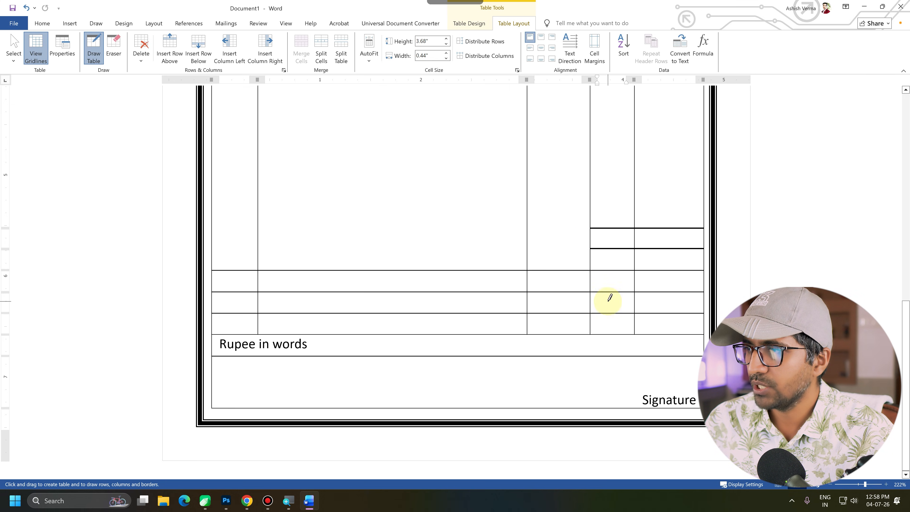
drag(594, 210, 682, 210)
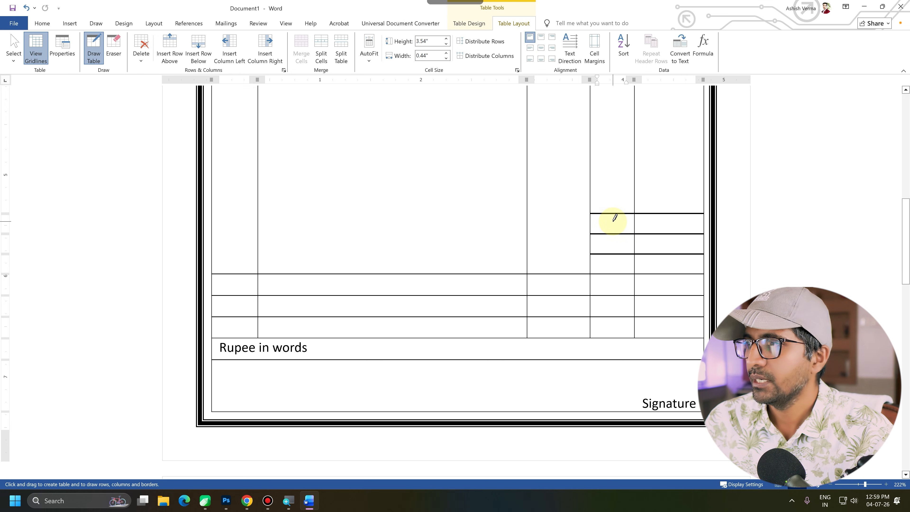
Enter "Total", "Disc." and "CGST" in the three newly drawn cells of the fourth column, from top to bottom
click(611, 223)
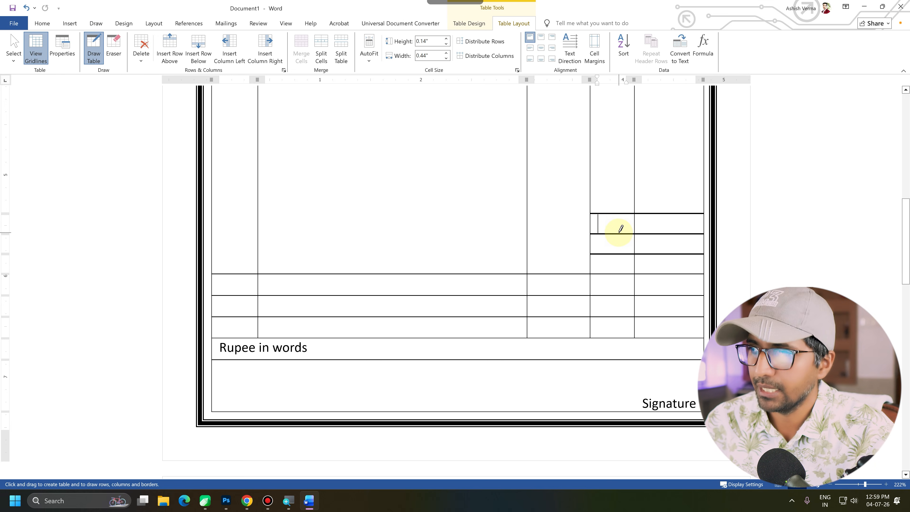
text(Total)
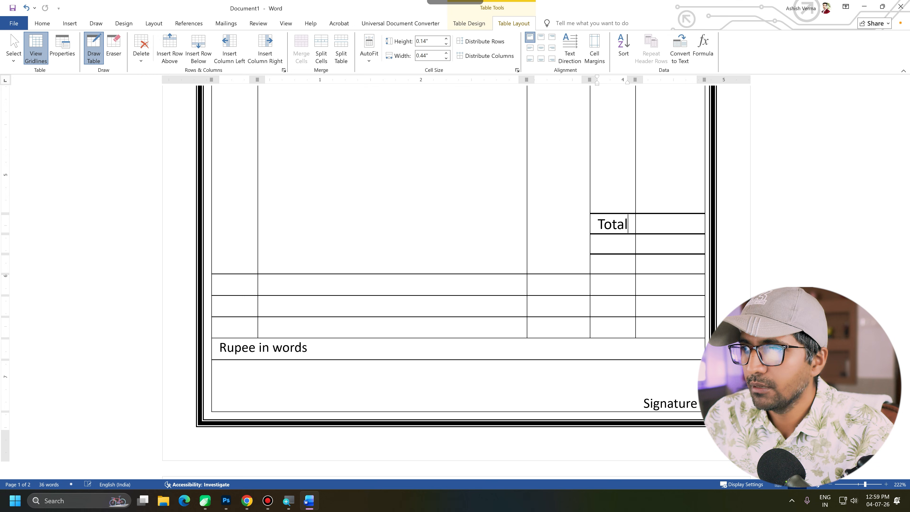
click(610, 240)
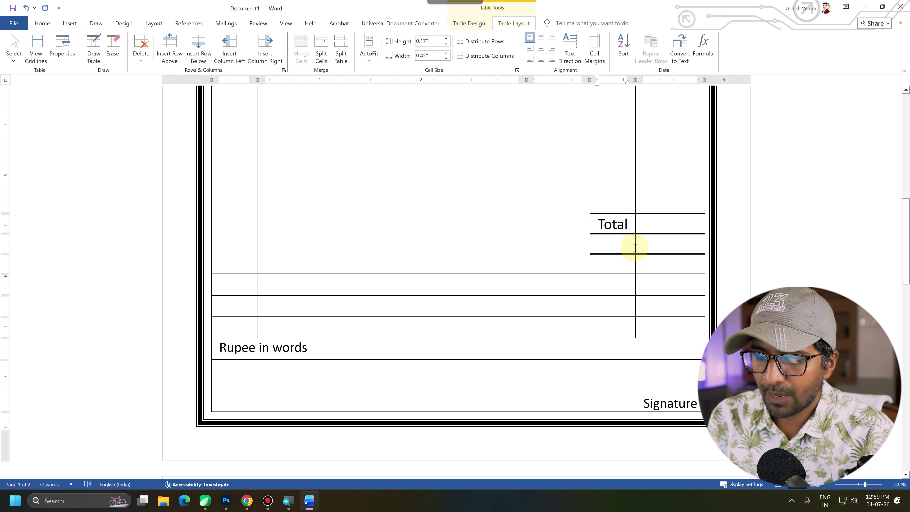
text(Disc.)
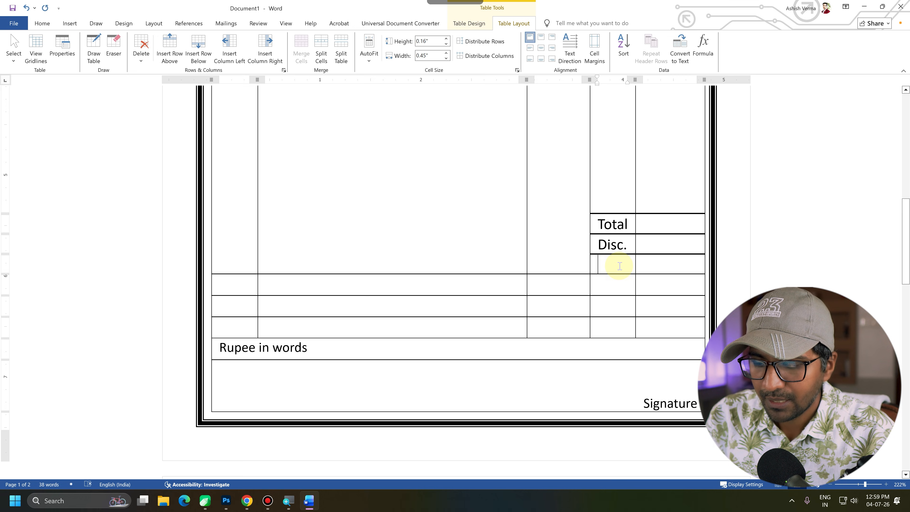
text(CGST)
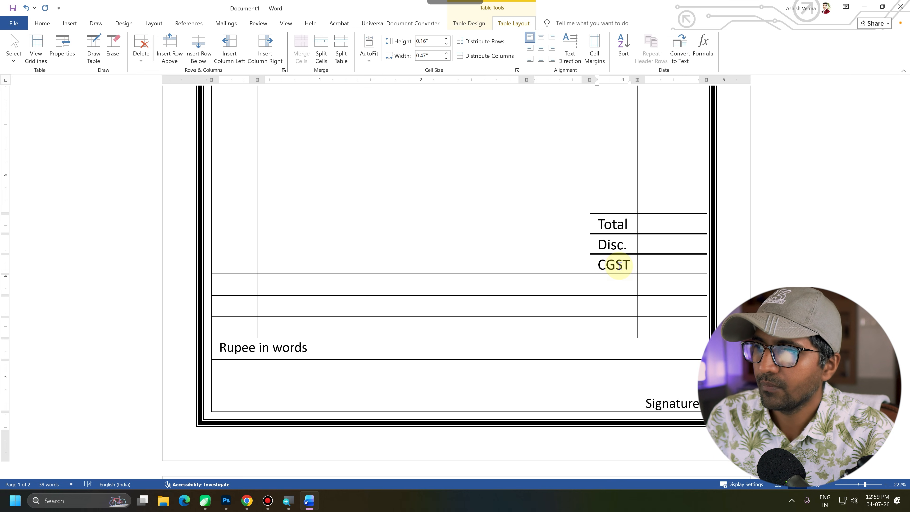
Enter "SGST", "IGST" and "G.Total" in the three fourth-column cells below CGST
click(610, 284)
text(SGST)
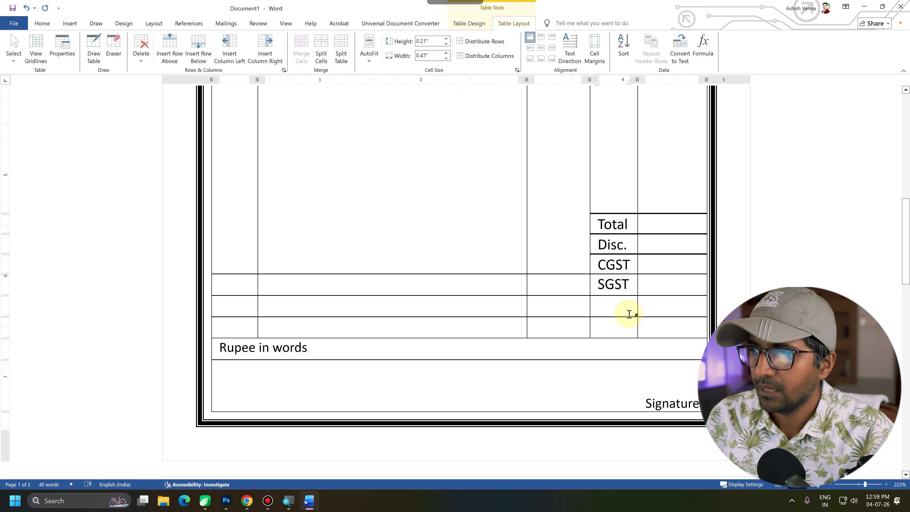
click(613, 306)
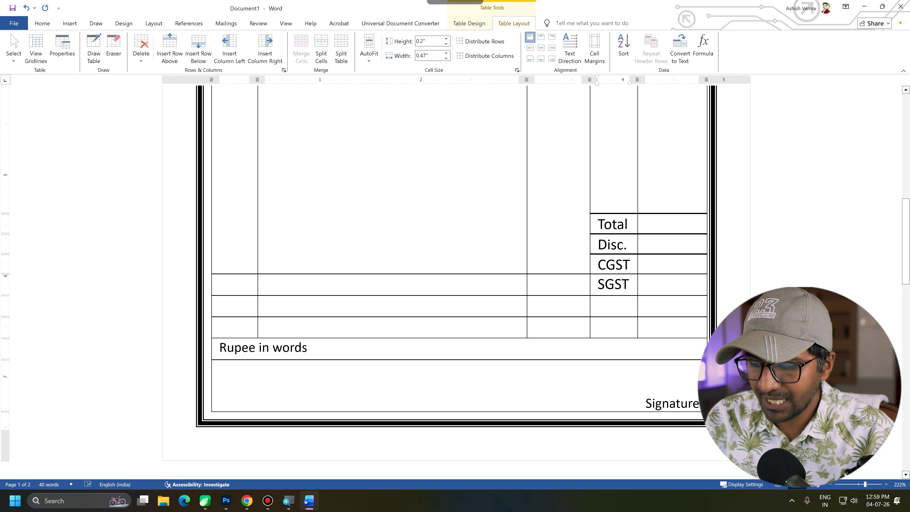
text(IGST)
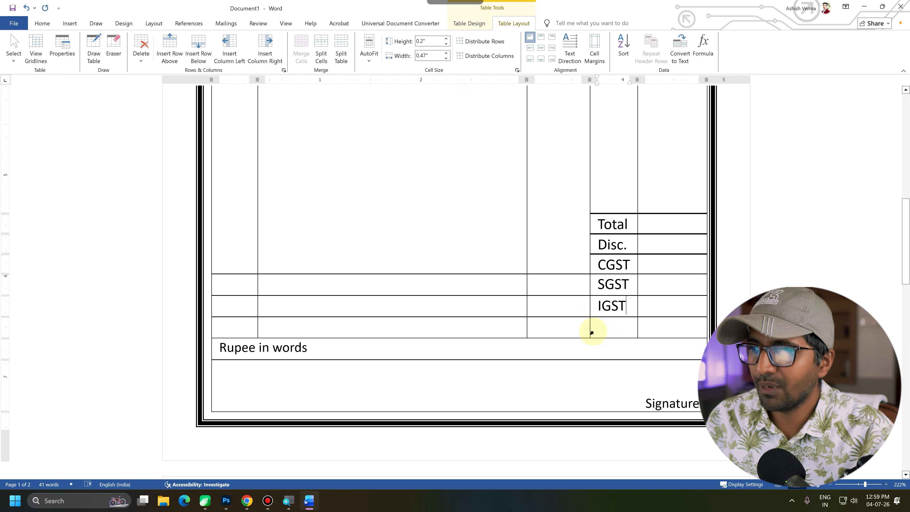
click(606, 328)
text(G.)
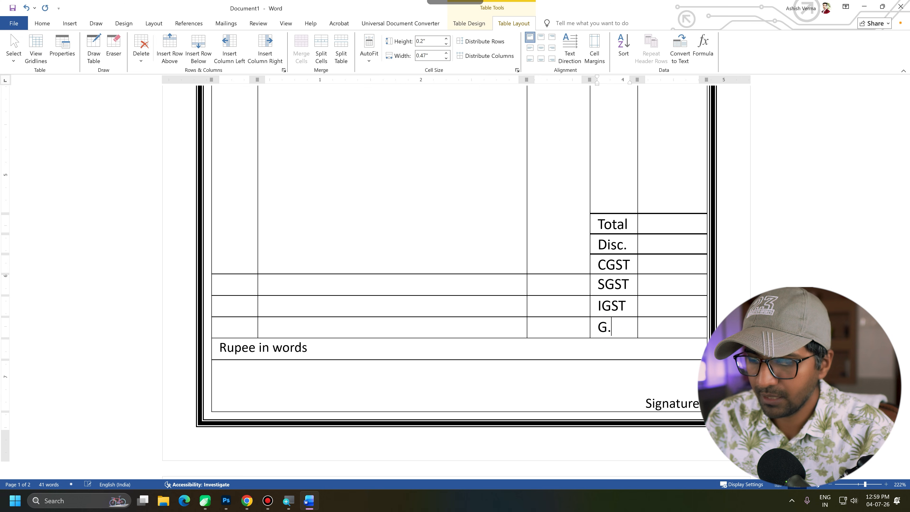
text(Total)
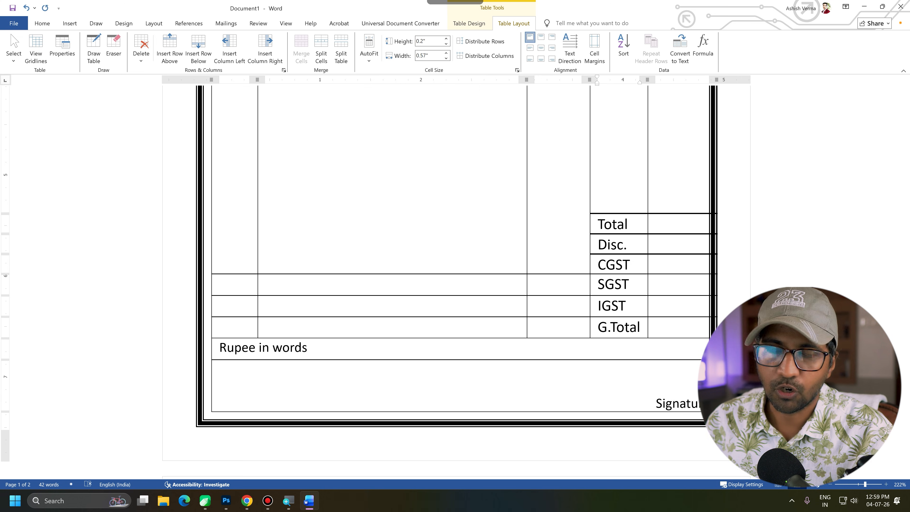
Set the labels from Total through G.Total to font size 9
drag(649, 325, 597, 229)
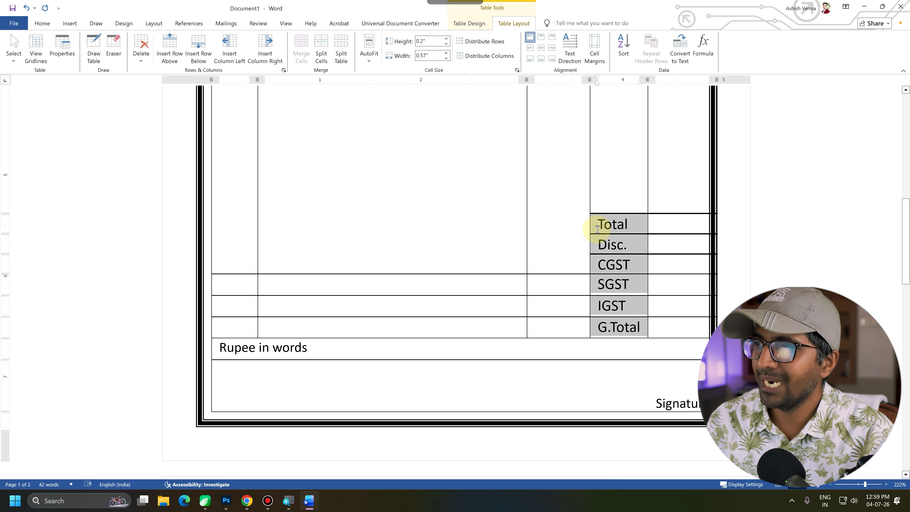
click(42, 23)
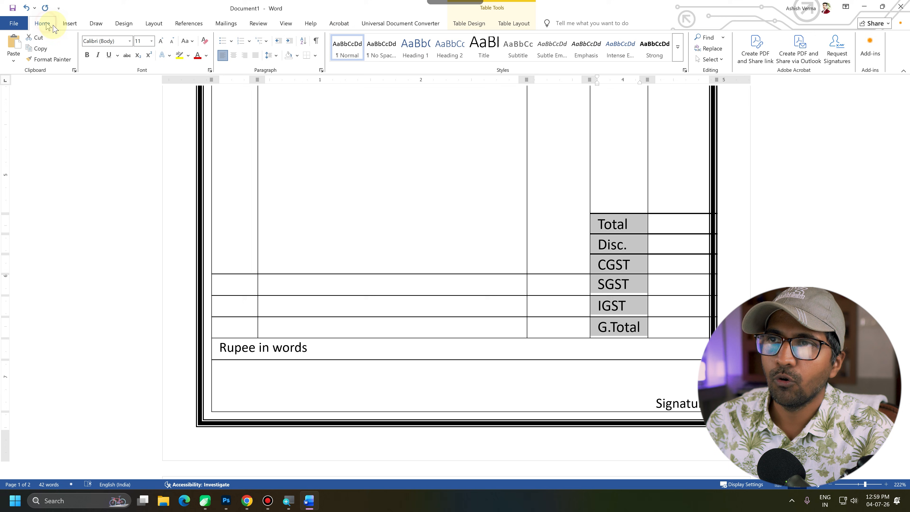
click(152, 42)
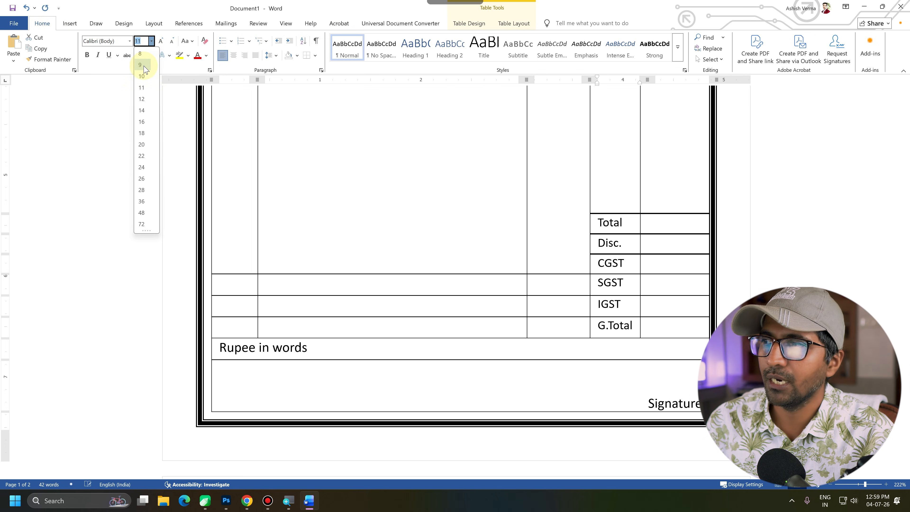
click(143, 64)
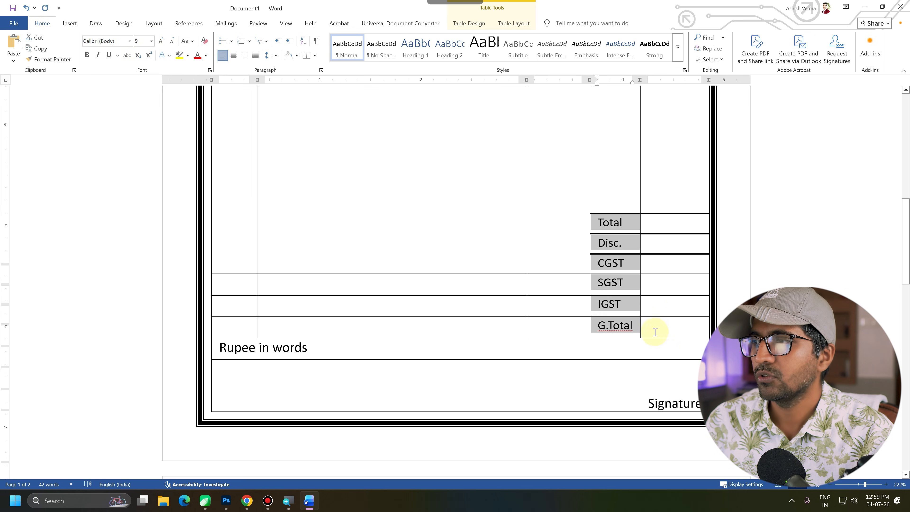
scroll(641, 322, up, 3)
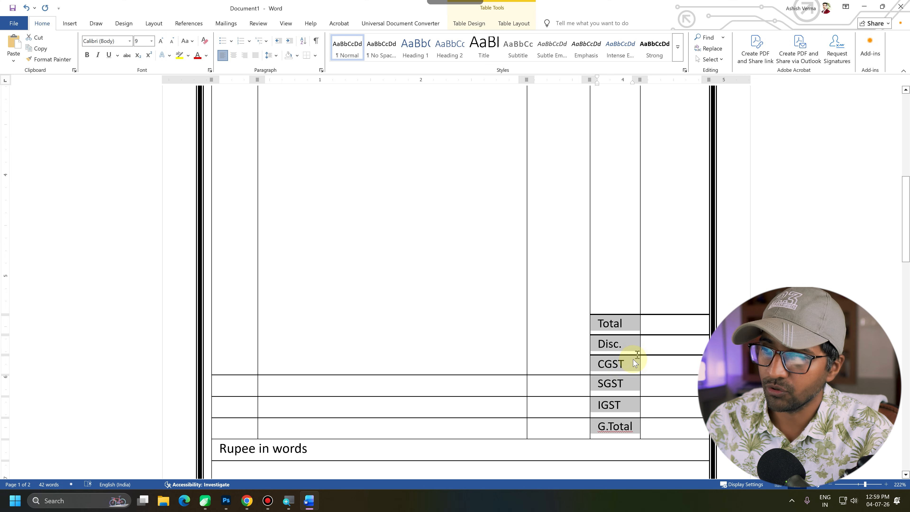
scroll(634, 359, down, 3)
Erase the three row dividers in the first column so its tall item cell extends down to the "Rupee in words" row
click(412, 303)
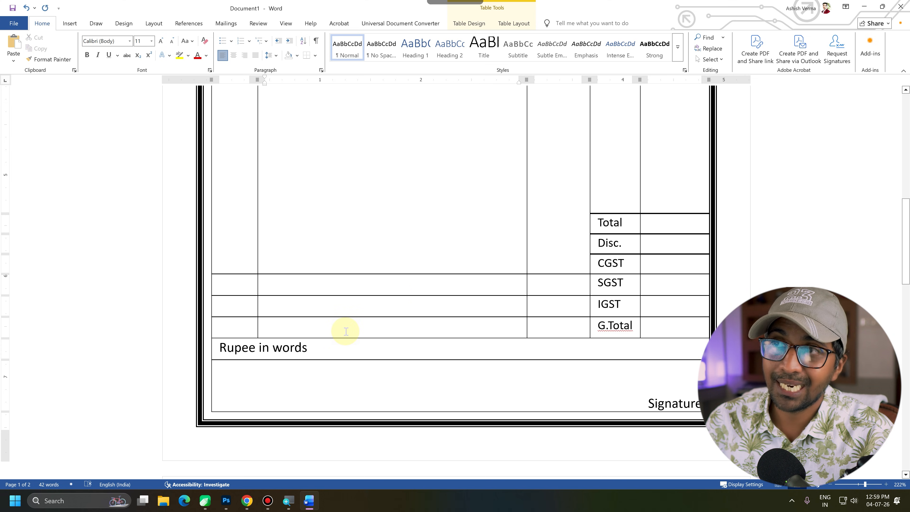
click(516, 23)
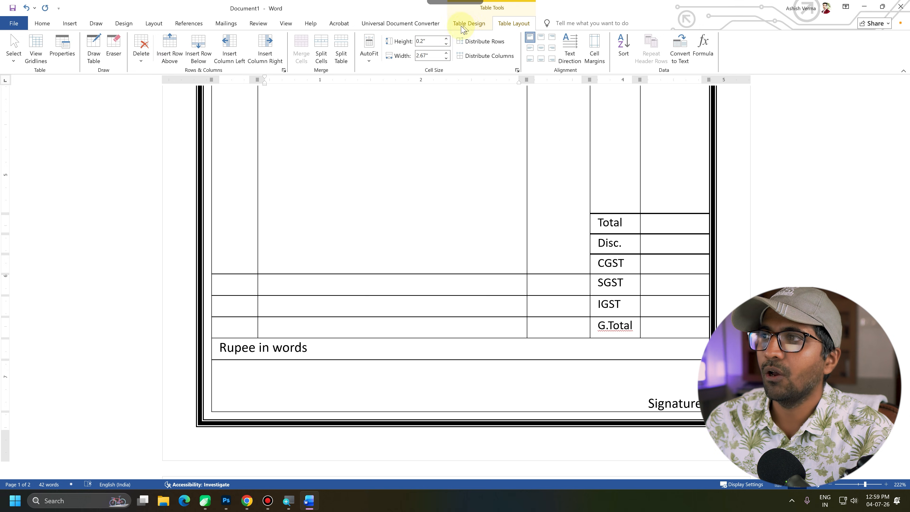
click(114, 48)
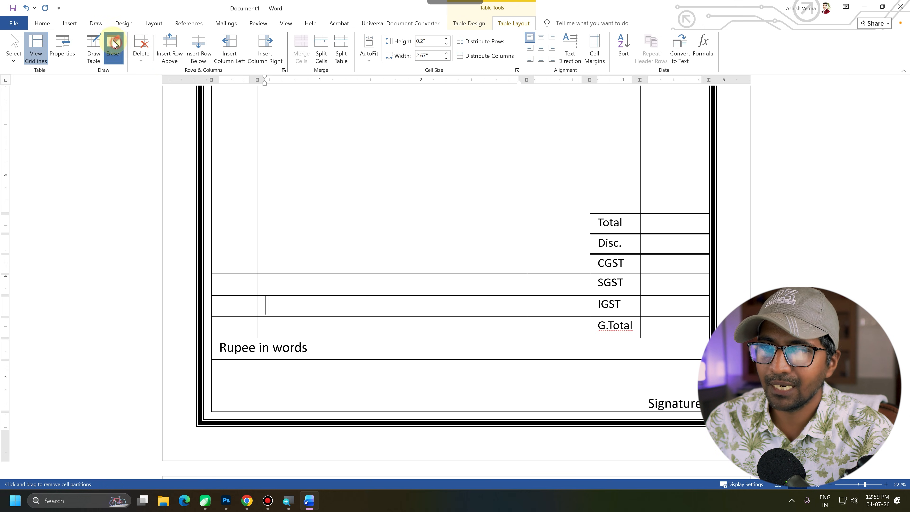
click(242, 273)
scroll(247, 302, down, 5)
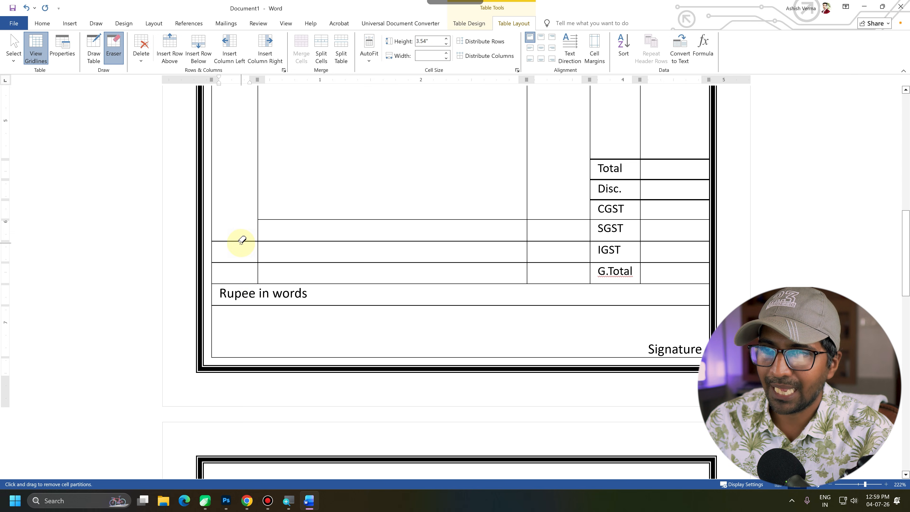
click(241, 240)
click(240, 262)
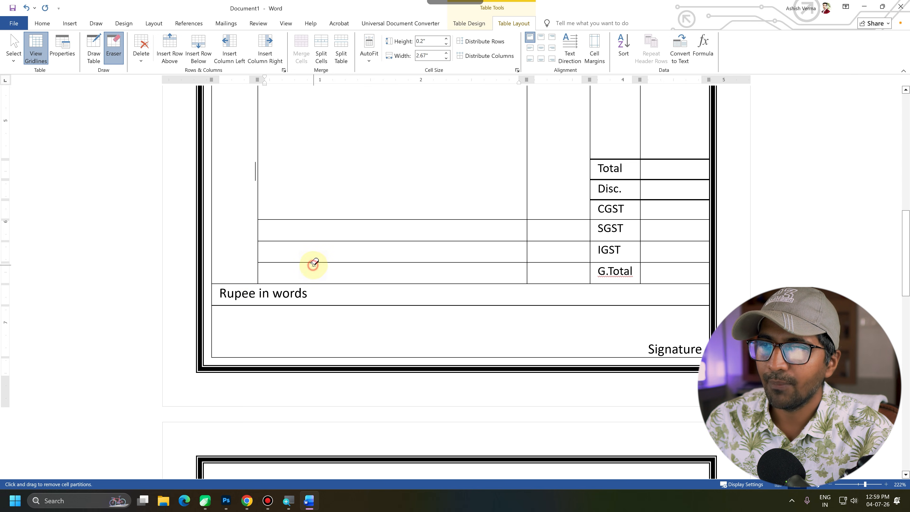
Erase the three row dividers in the second column so its tall item cell reaches the "Rupee in words" row
click(315, 240)
click(315, 218)
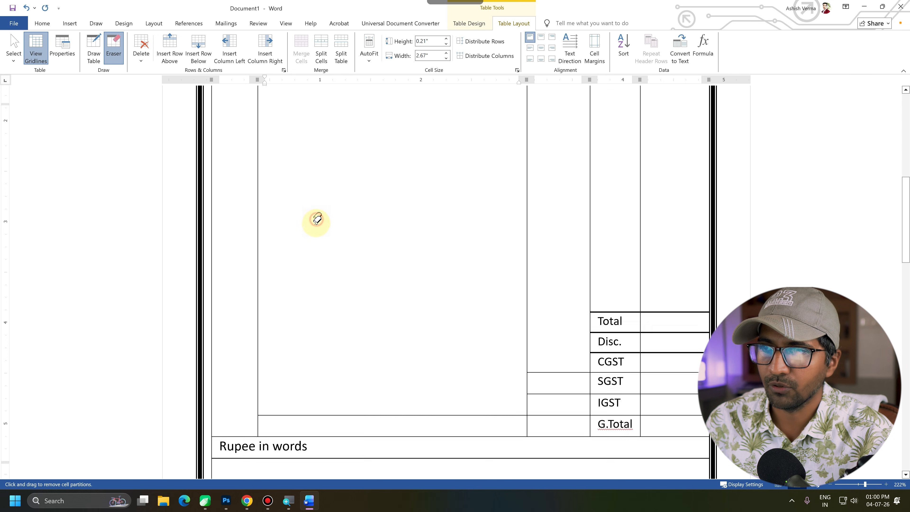
scroll(349, 297, down, 5)
click(336, 312)
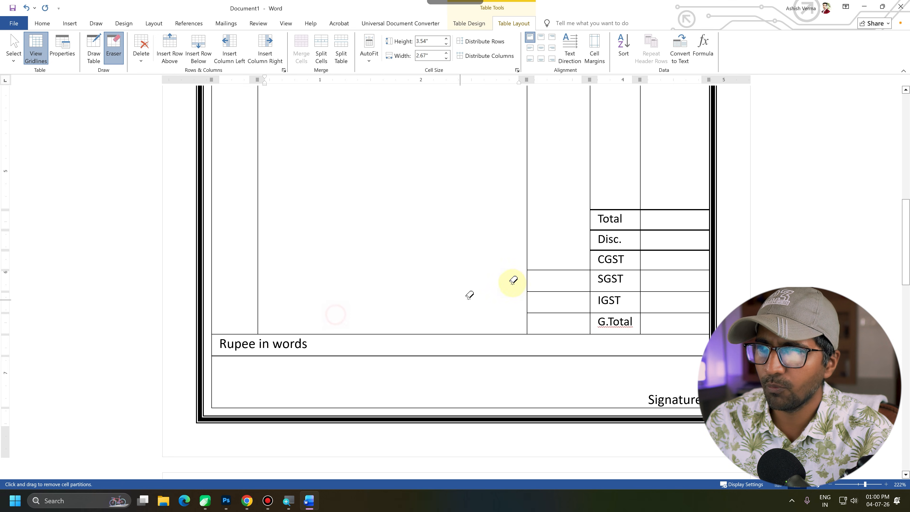
Erase the three row dividers in the Rate column so its tall item cell reaches the "Rupee in words" row
click(560, 270)
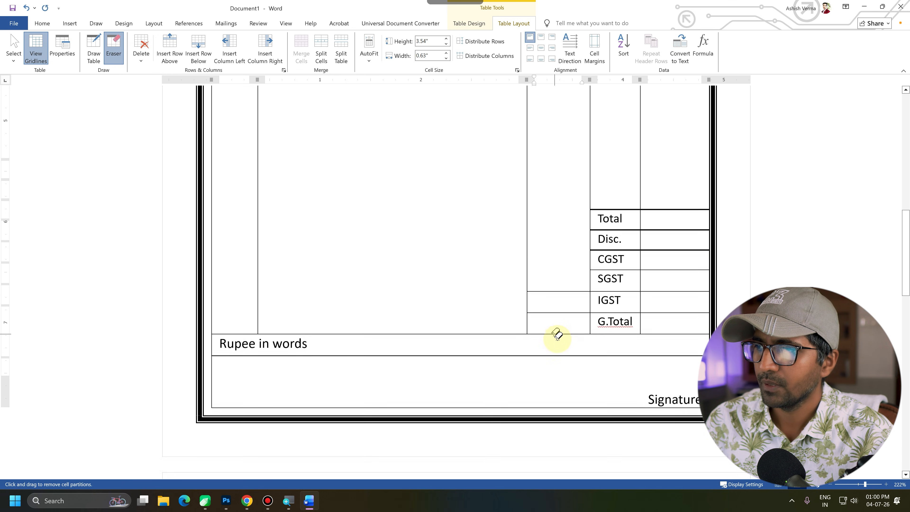
scroll(567, 260, down, 2)
click(565, 262)
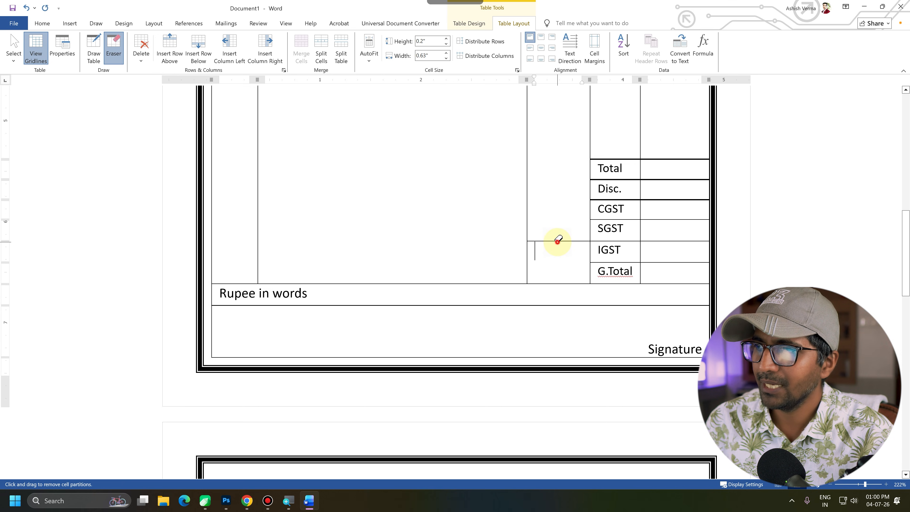
click(557, 242)
scroll(559, 285, down, 7)
scroll(513, 256, up, 2)
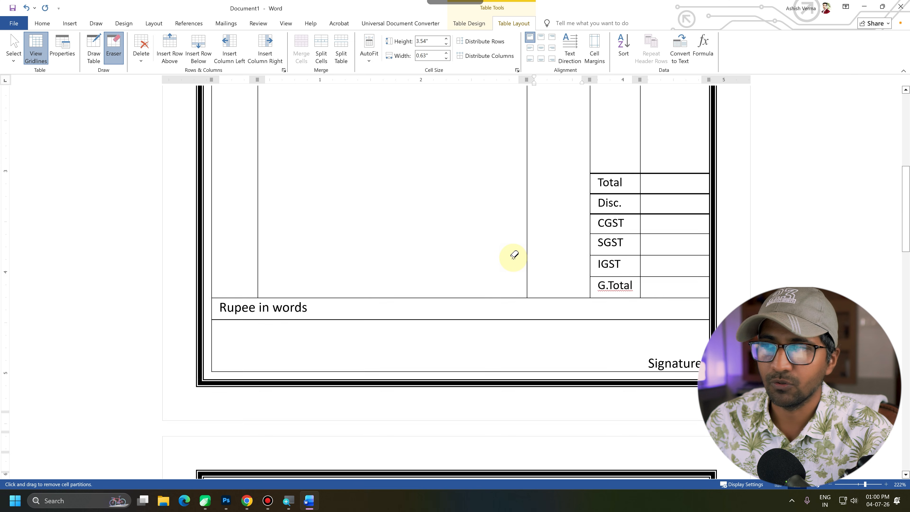
scroll(514, 257, up, 15)
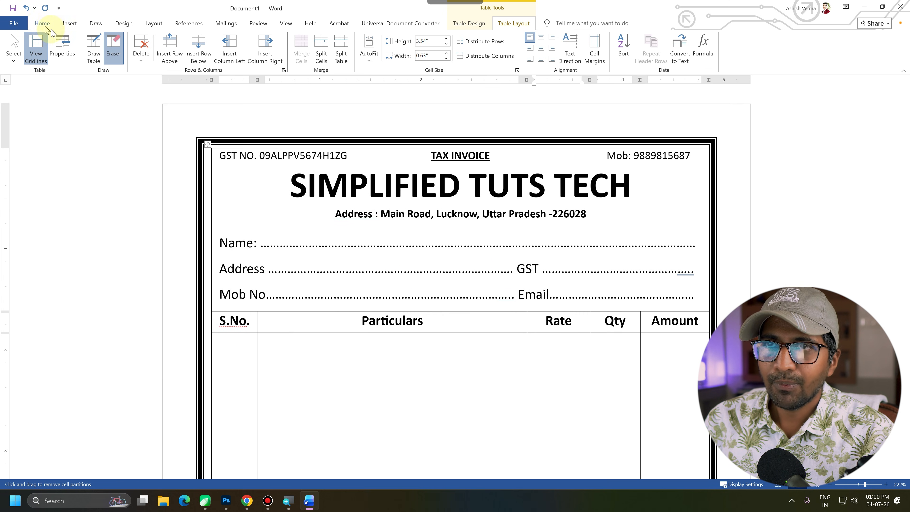
Leave the Eraser and select the entire invoice table for border formatting
click(42, 23)
scroll(319, 266, down, 3)
scroll(270, 183, up, 3)
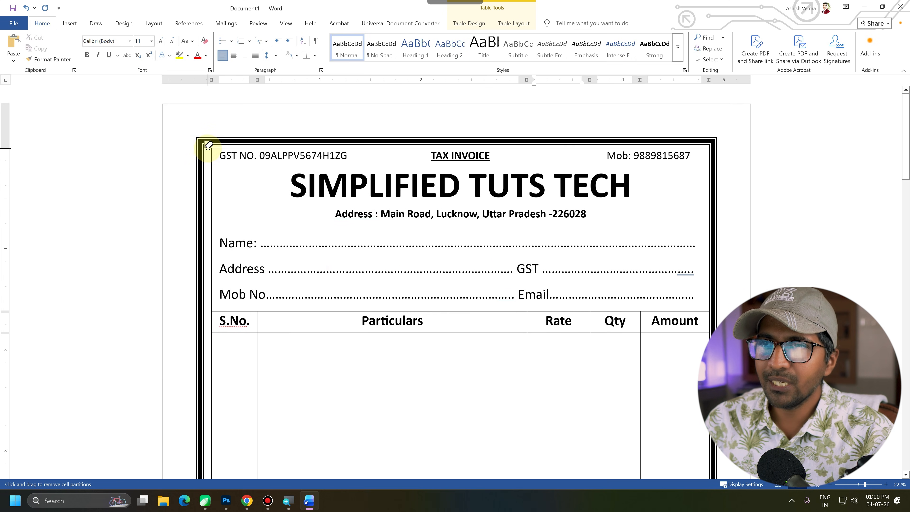
click(516, 23)
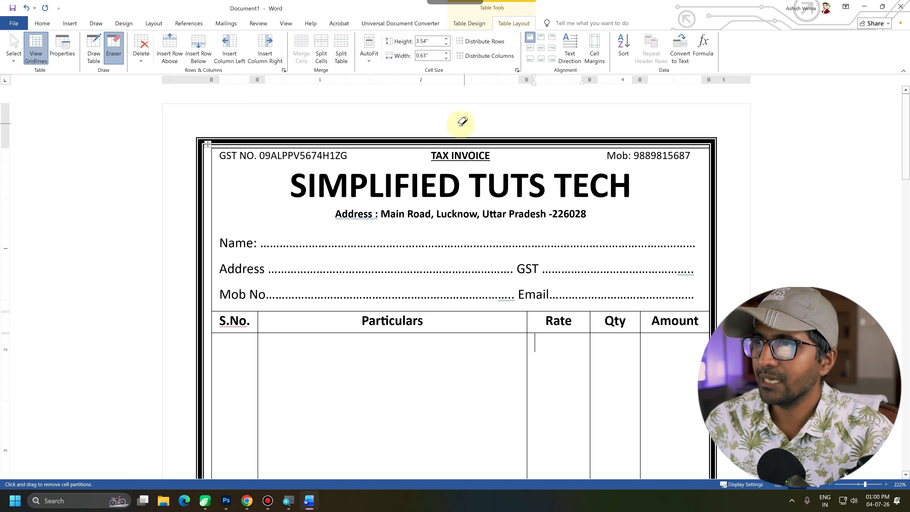
key(Escape)
click(208, 145)
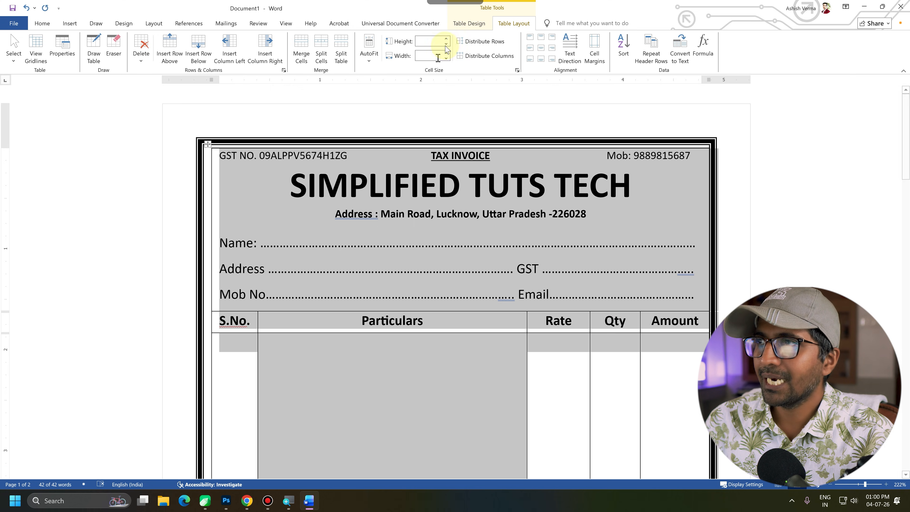
click(463, 24)
Apply 1½ pt lines to all borders of the selected table
click(716, 61)
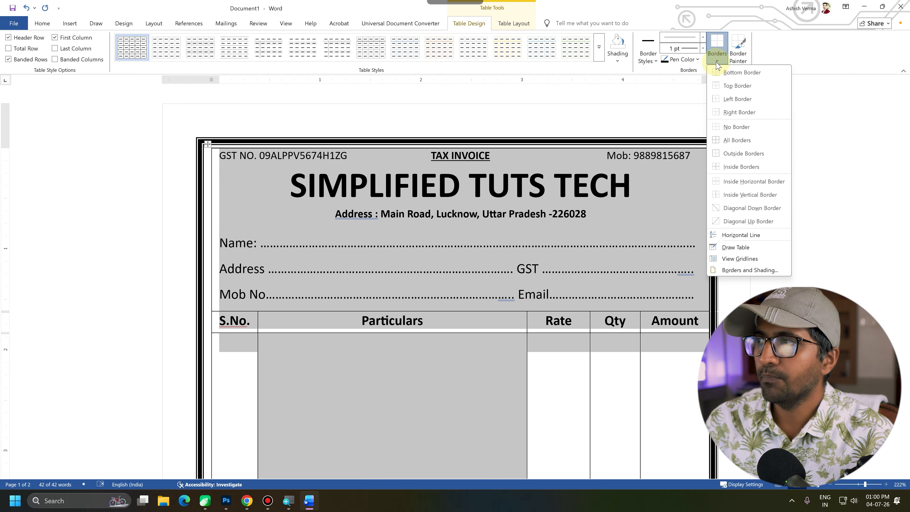
click(702, 48)
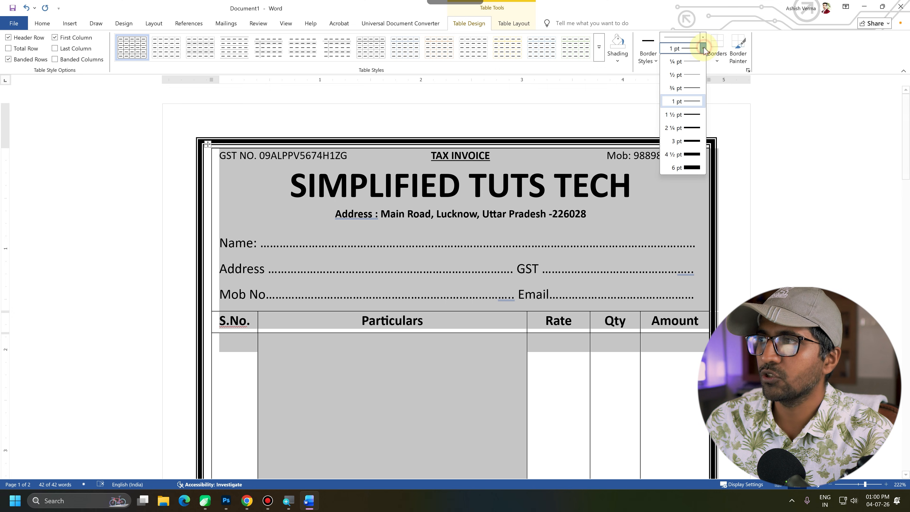
click(685, 117)
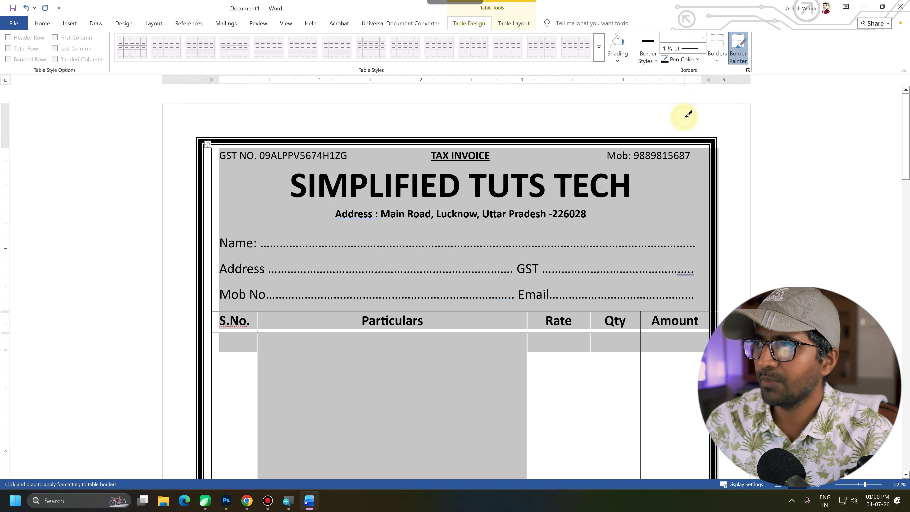
click(716, 61)
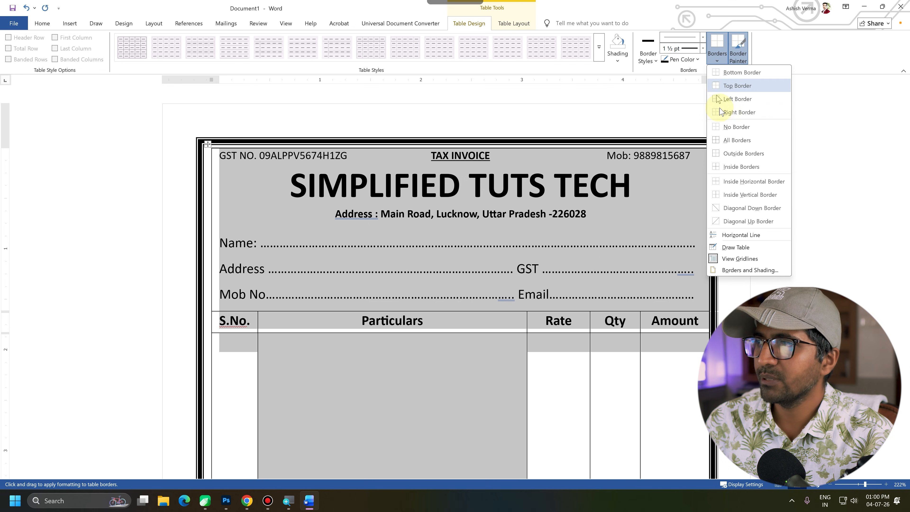
click(732, 140)
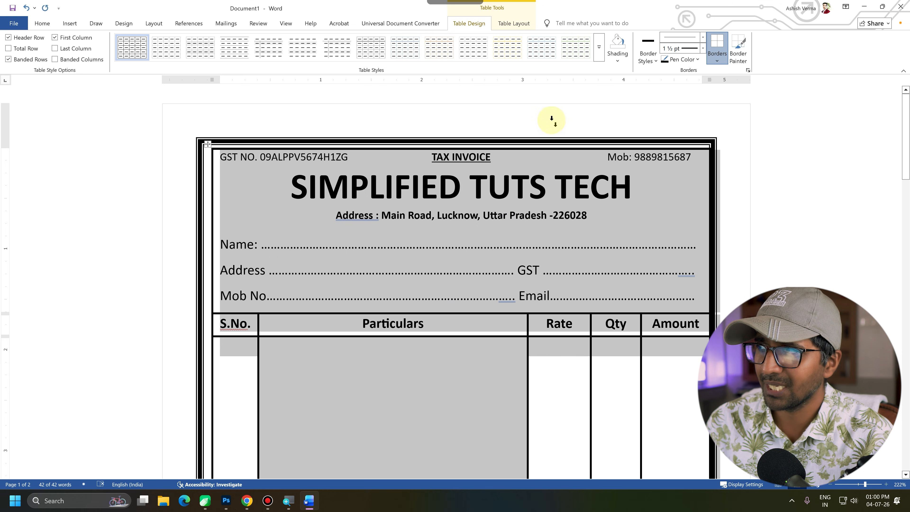
Set the line weight to ¾ pt and apply it to all borders of the selected table
click(702, 48)
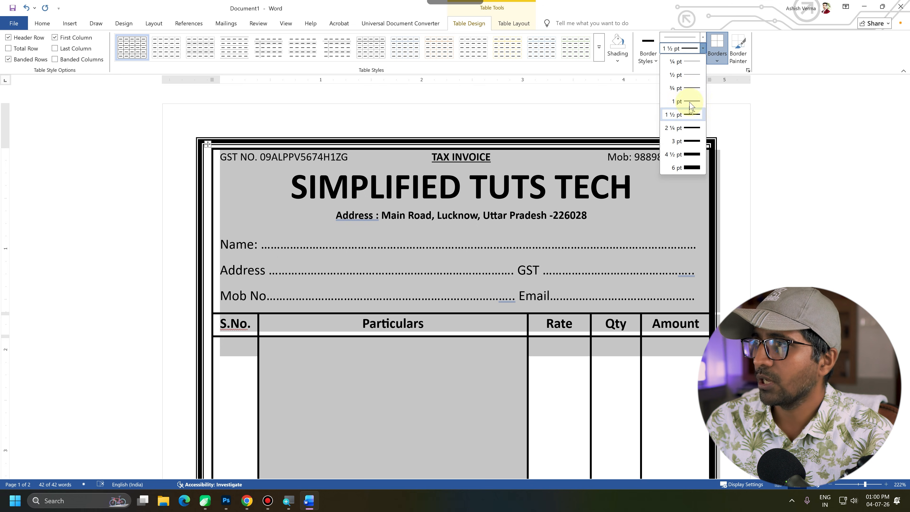
click(685, 89)
click(717, 60)
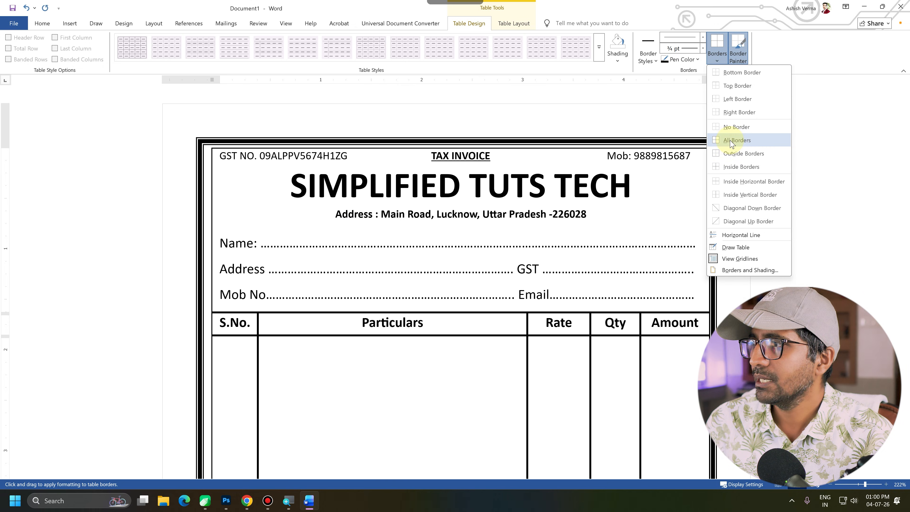
click(731, 139)
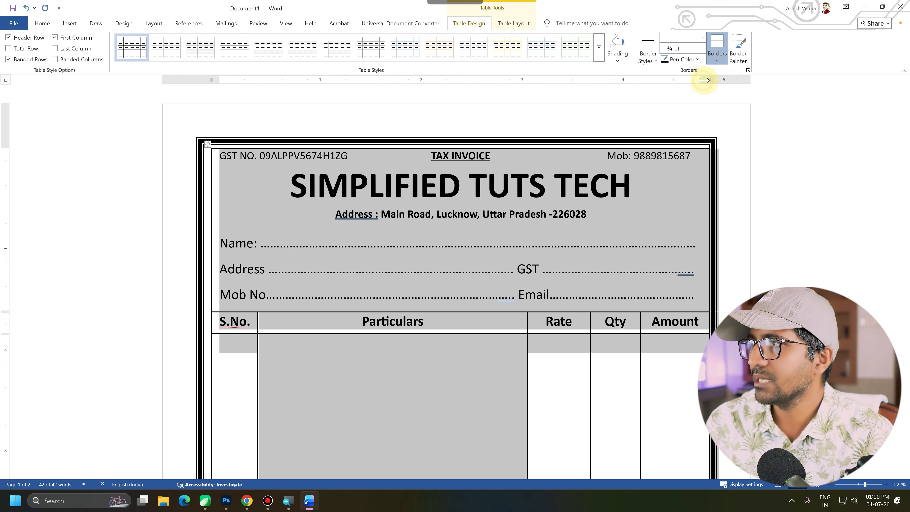
Pull the table's right edge slightly inward, away from the page border, and deselect the table
drag(703, 79, 703, 81)
scroll(473, 226, down, 4)
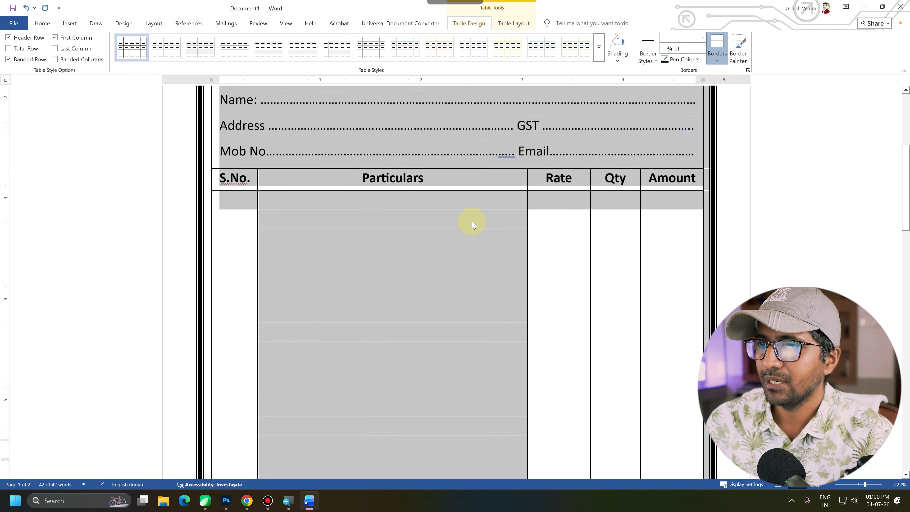
scroll(473, 225, down, 8)
click(757, 244)
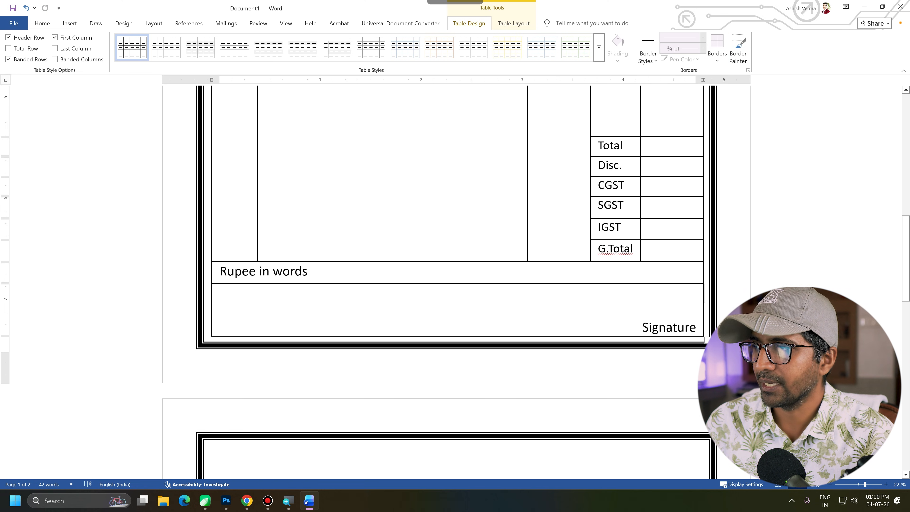
click(192, 452)
key(ctrl+d)
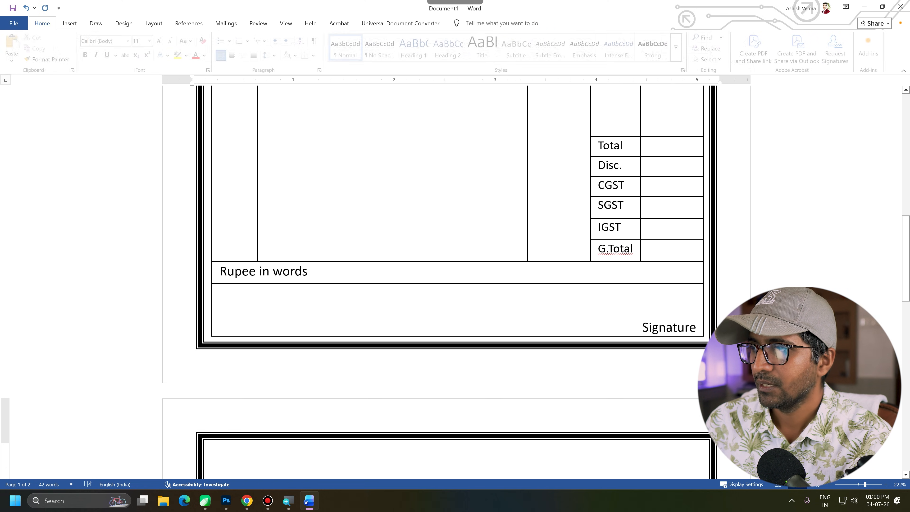
click(593, 315)
Examine the invoice and the blank second page, zooming out to 110% to check the overall layout
scroll(564, 356, down, 7)
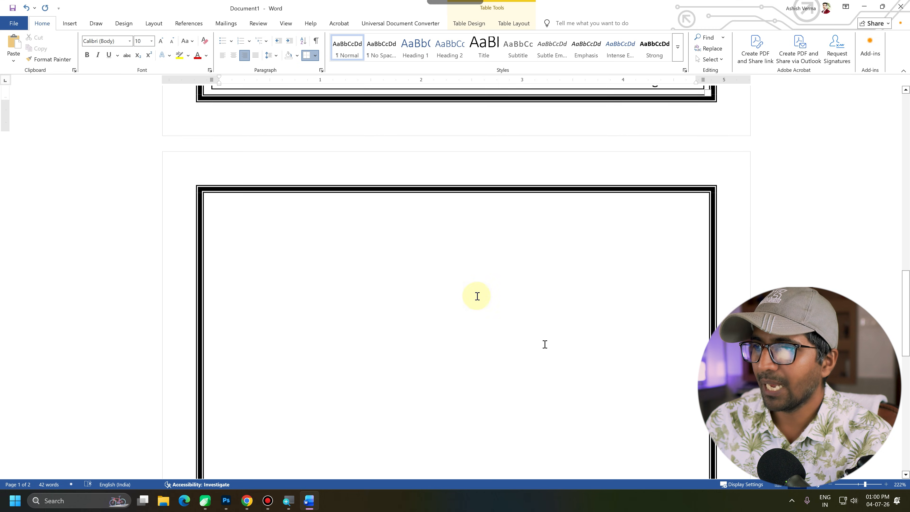
scroll(325, 226, down, 3)
scroll(425, 412, up, 10)
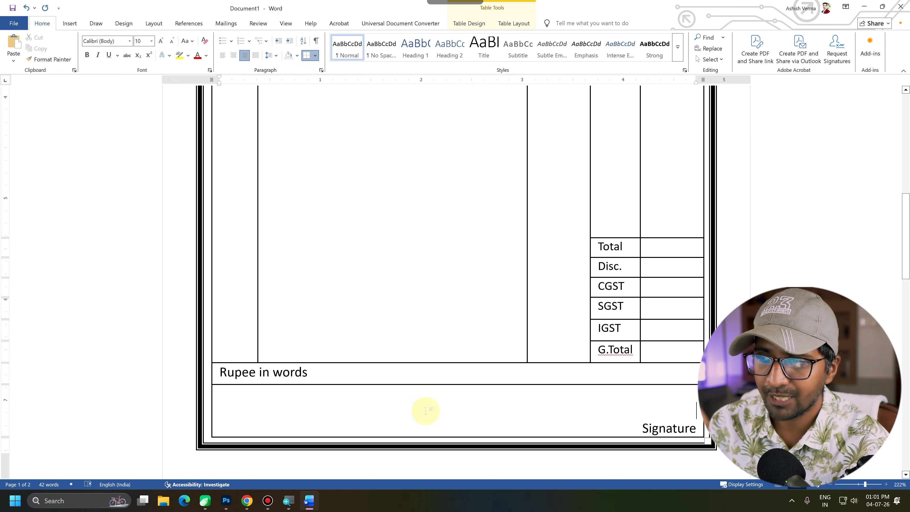
scroll(465, 398, up, 10)
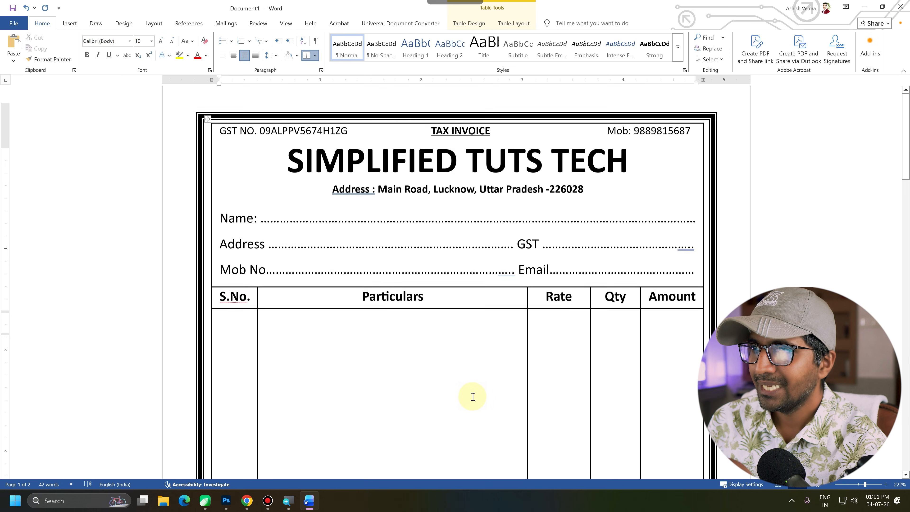
click(829, 484)
click(828, 484)
click(829, 484)
click(829, 485)
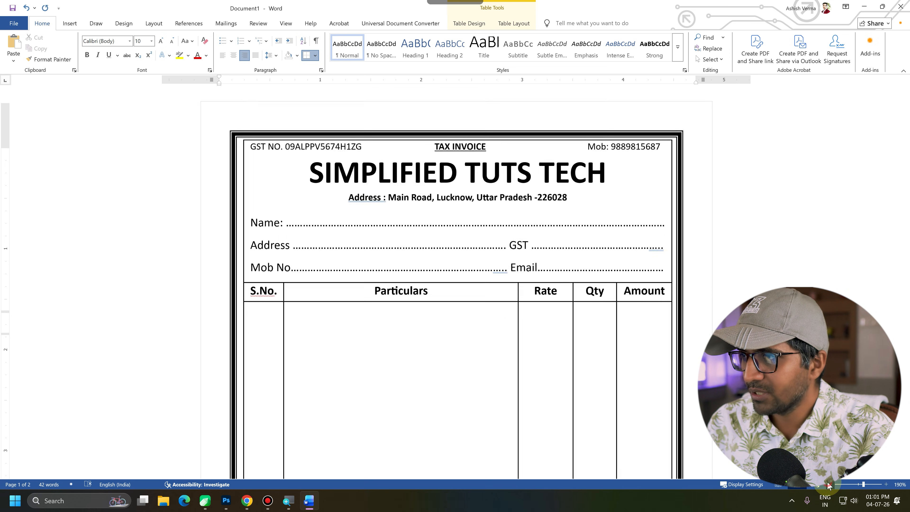
click(828, 485)
click(828, 484)
click(828, 484)
click(828, 484)
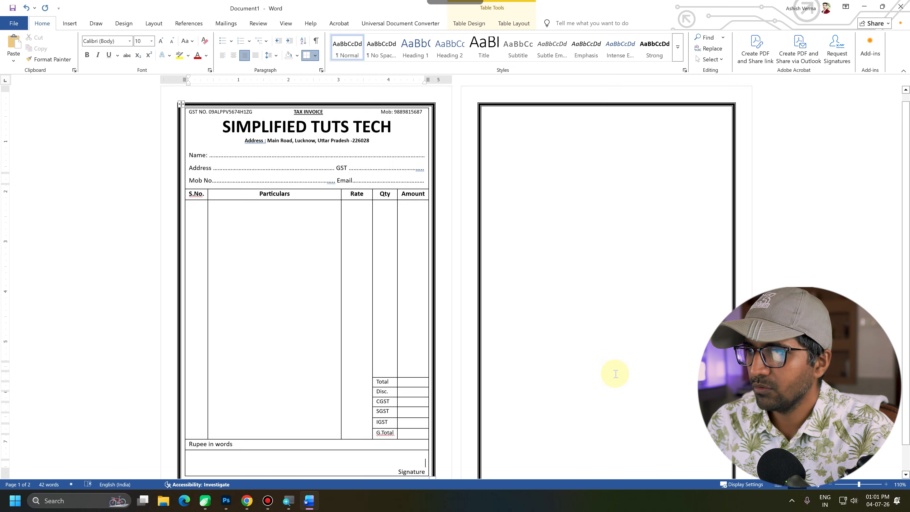
scroll(615, 373, down, 1)
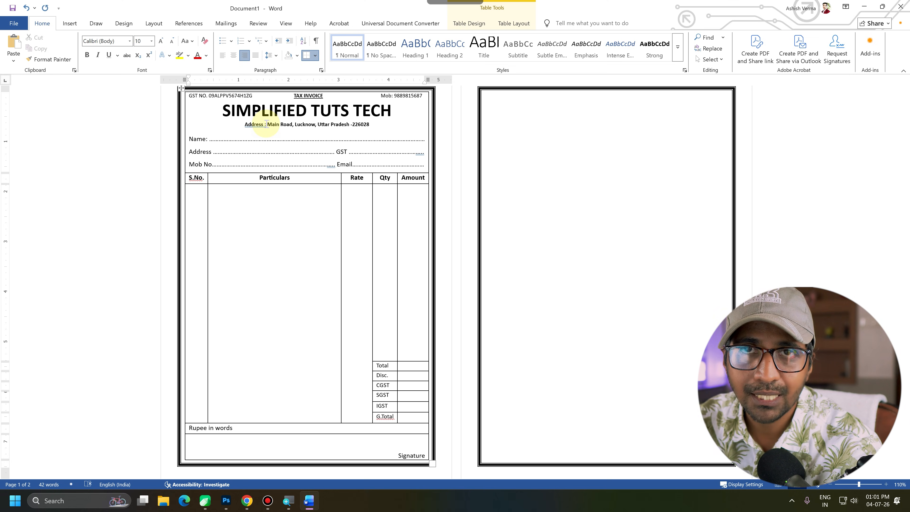
Set the page colour to the standard yellow
click(121, 144)
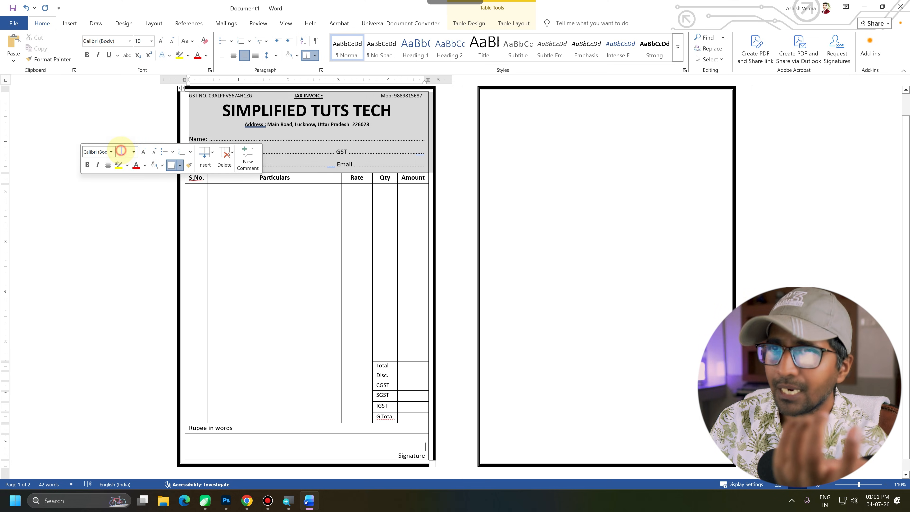
click(147, 25)
click(123, 24)
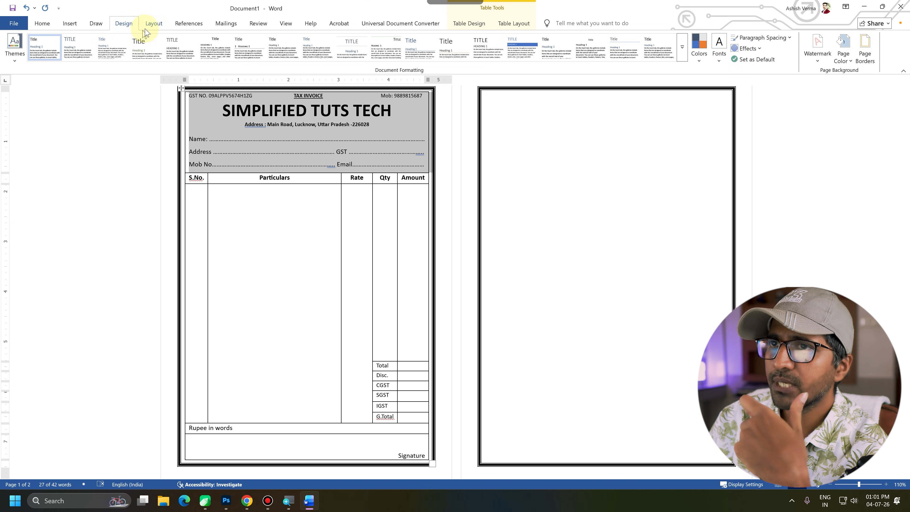
click(851, 64)
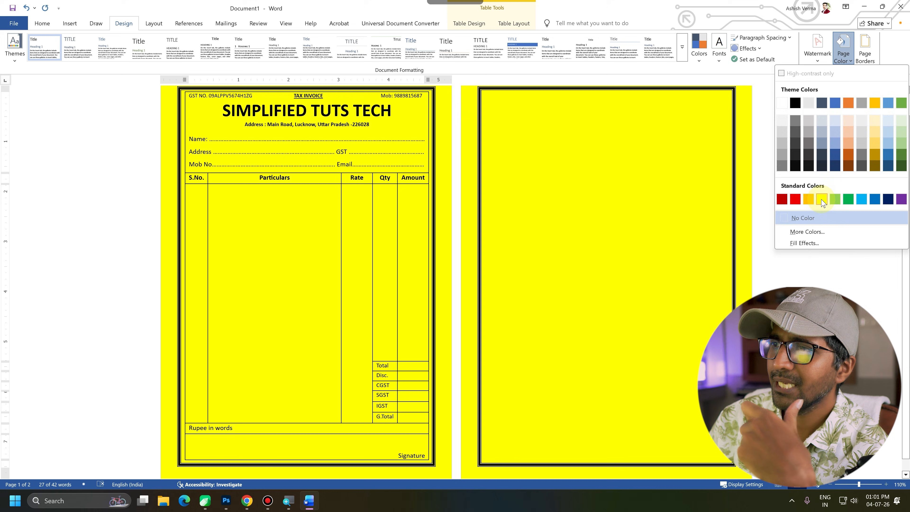
click(822, 199)
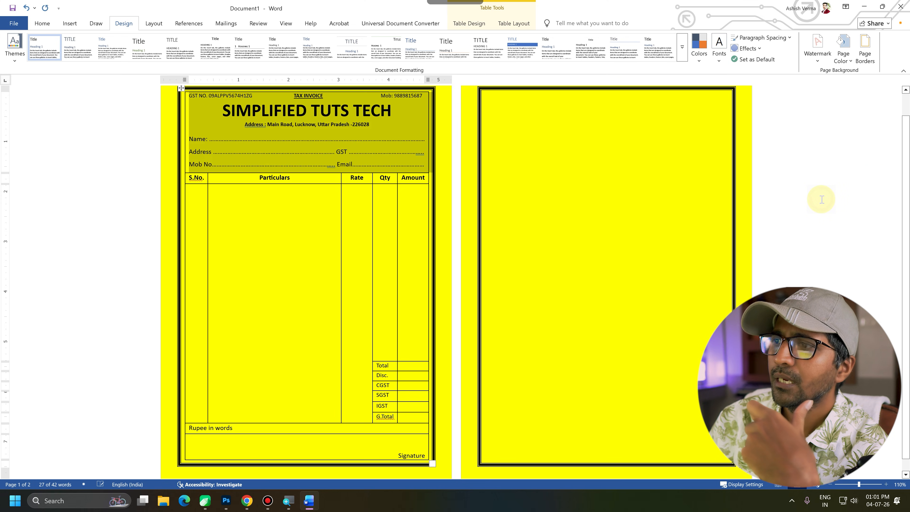
scroll(813, 232, up, 1)
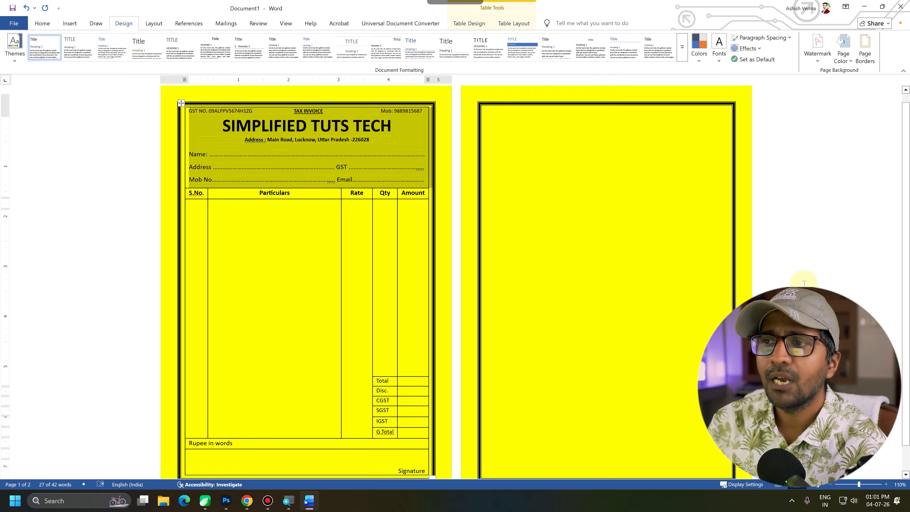
click(808, 263)
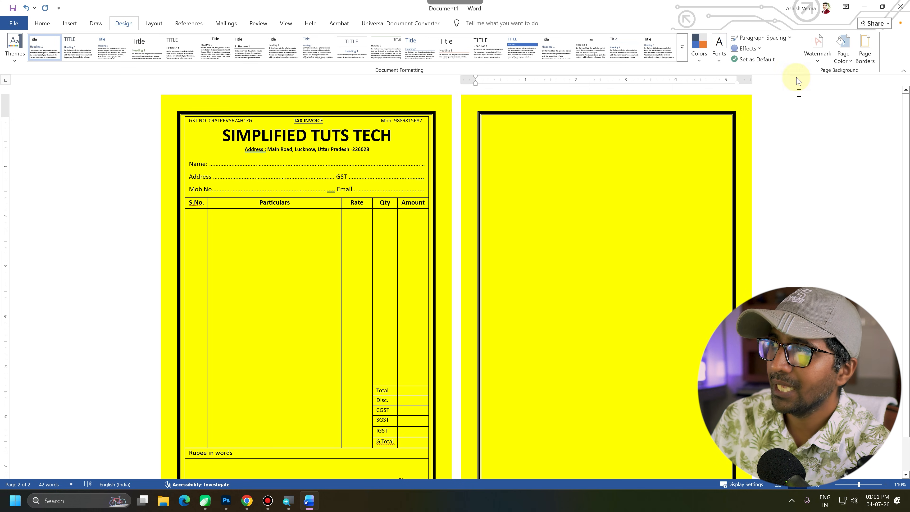
Set the page colour to the white theme colour and bring the full invoice into view
click(844, 50)
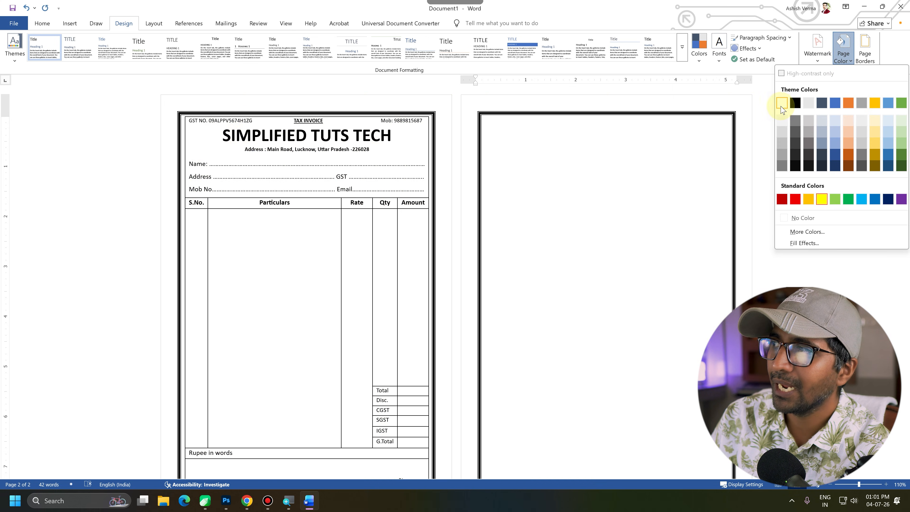
click(782, 103)
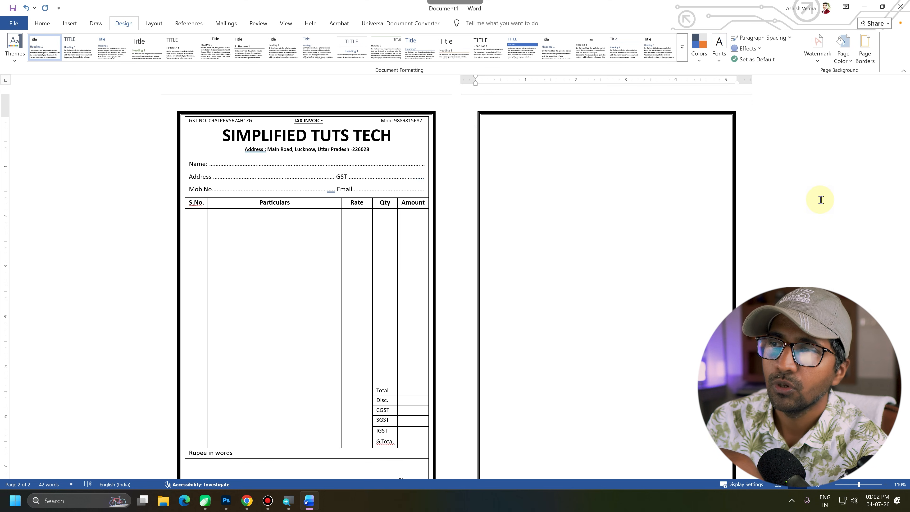
scroll(386, 273, down, 1)
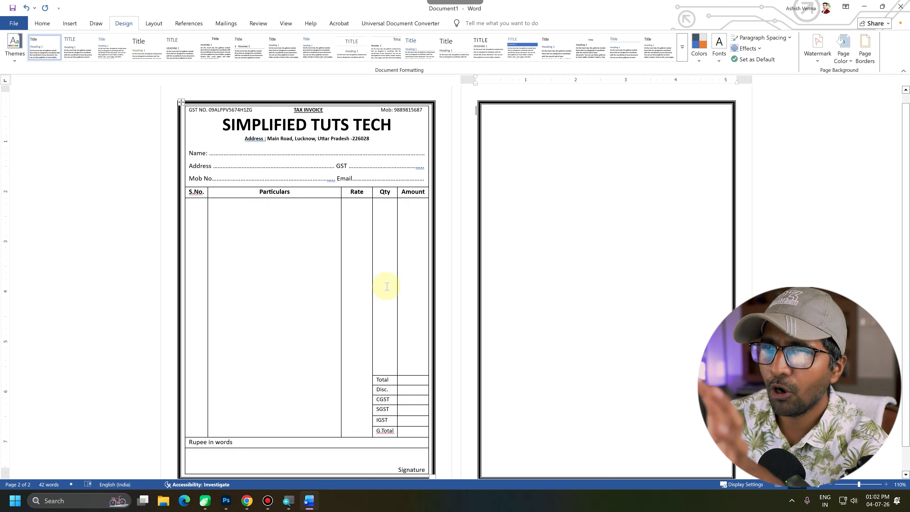
scroll(386, 286, down, 1)
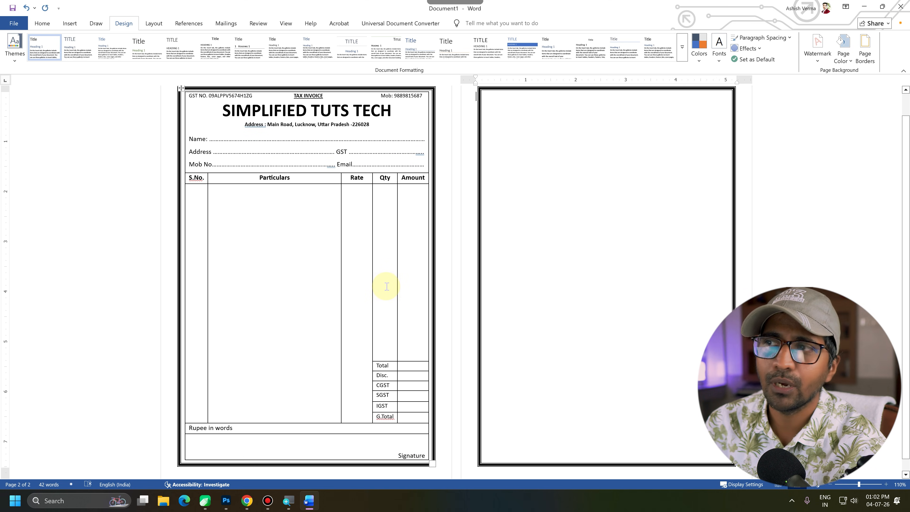